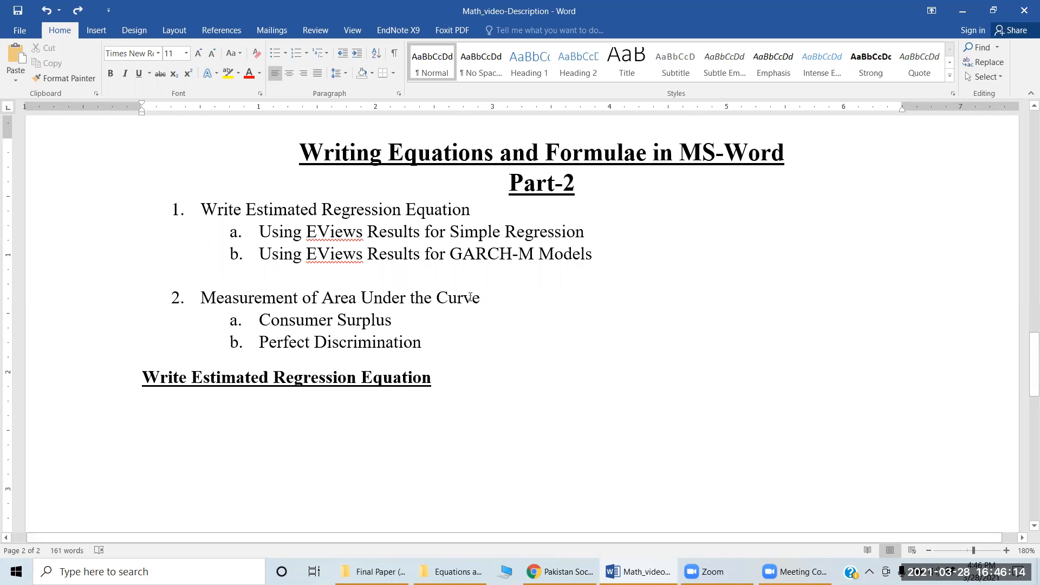
- Switch to EViews by opening the Macrodata workfile from the desktop
{"action": "scroll", "coordinate": [625, 311], "scroll_direction": "down", "scroll_amount": 1}
{"action": "scroll", "coordinate": [623, 313], "scroll_direction": "down", "scroll_amount": 2}
{"action": "scroll", "coordinate": [623, 309], "scroll_direction": "up", "scroll_amount": 8}
{"action": "scroll", "coordinate": [626, 313], "scroll_direction": "down", "scroll_amount": 9}
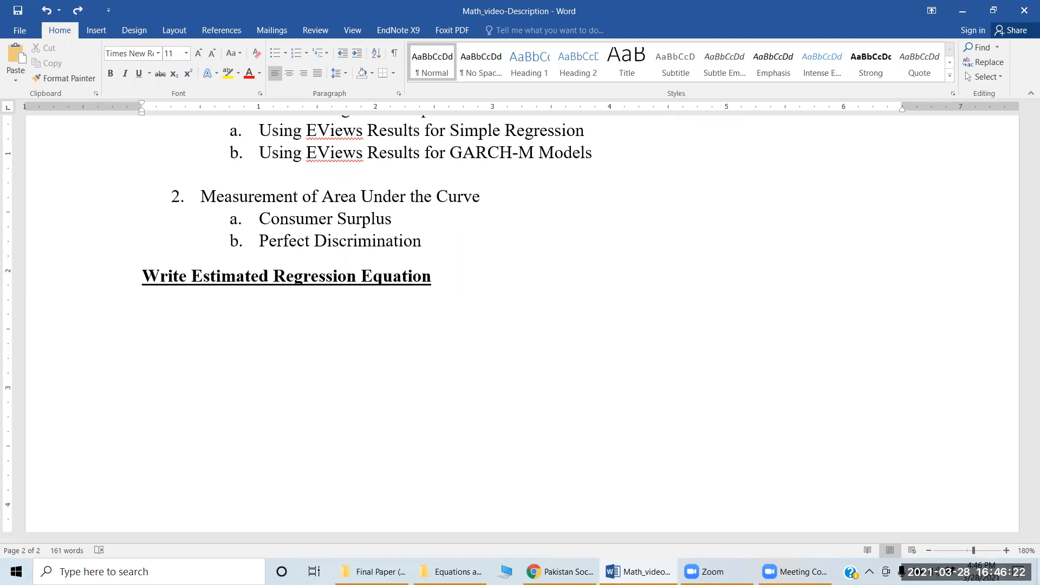
{"action": "left_click", "coordinate": [1038, 574]}
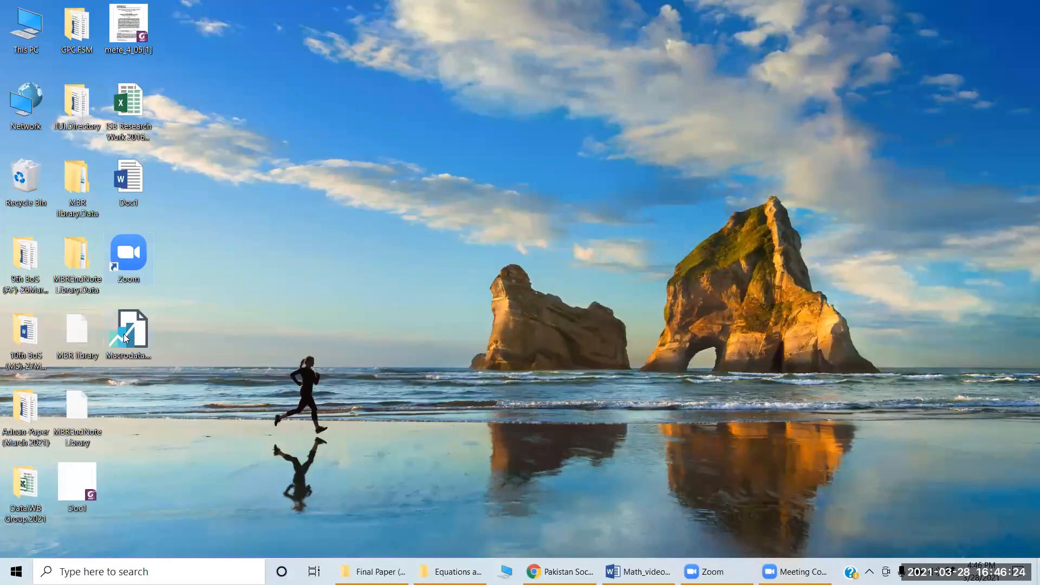
{"action": "double_click", "coordinate": [125, 337]}
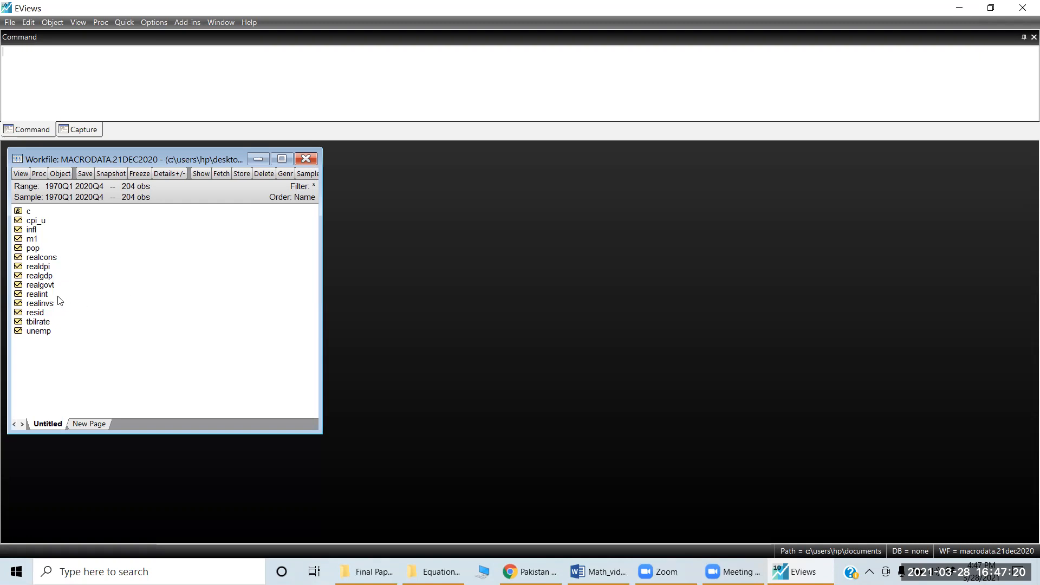
- Open a new equation specification from the series realcons, realdpi, realint and unemp, with realcons as the dependent variable
{"action": "left_click", "coordinate": [43, 258]}
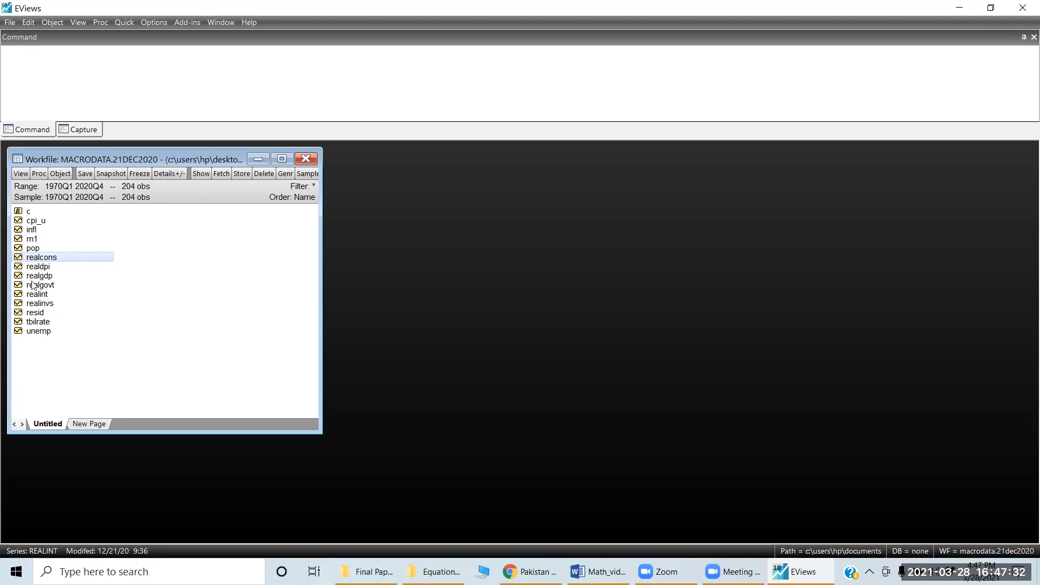
{"action": "left_click", "coordinate": [41, 266], "text": "ctrl"}
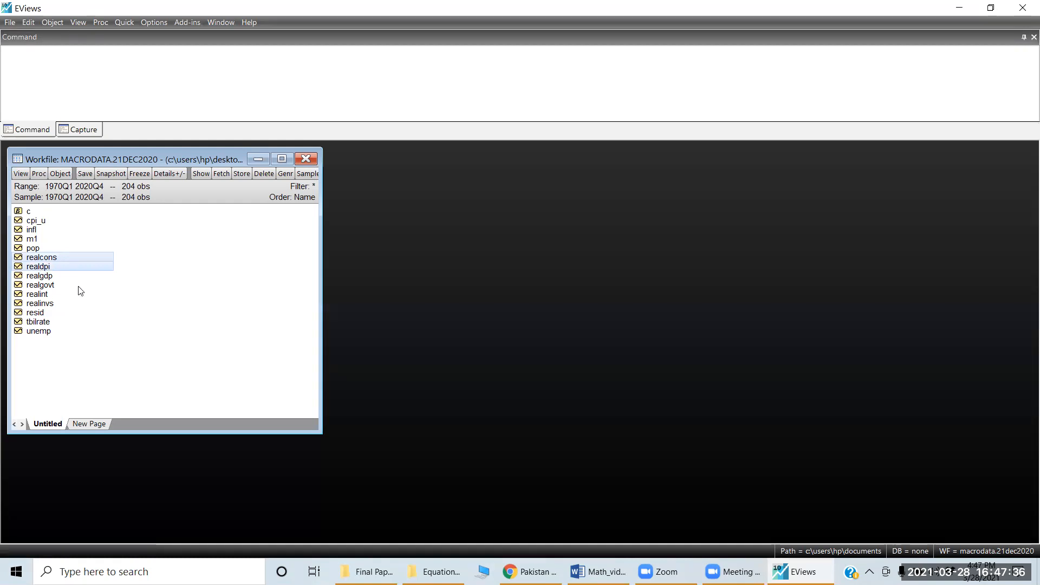
{"action": "left_click", "coordinate": [39, 296], "text": "ctrl"}
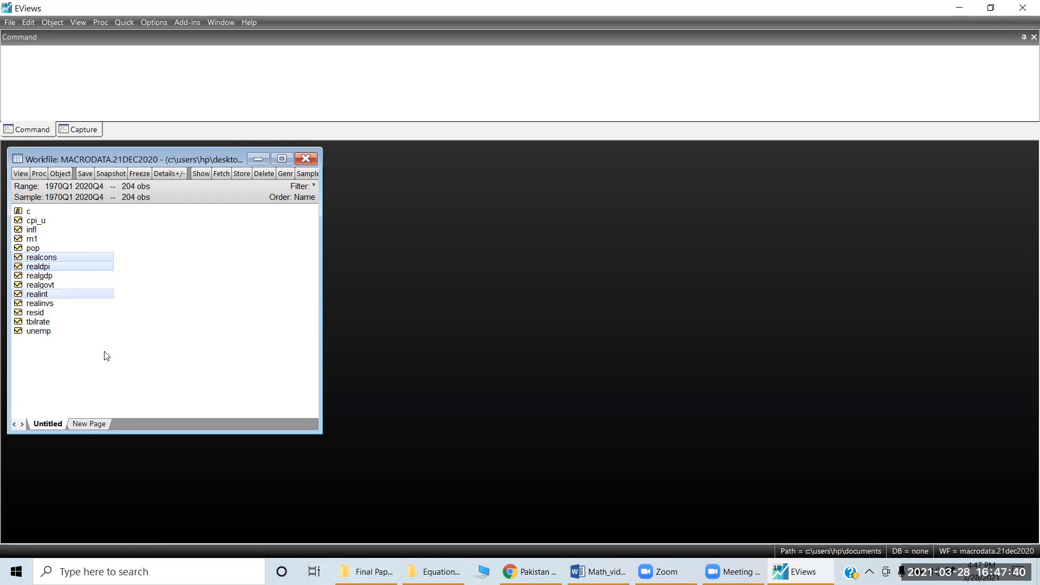
{"action": "left_click", "coordinate": [38, 333], "text": "ctrl"}
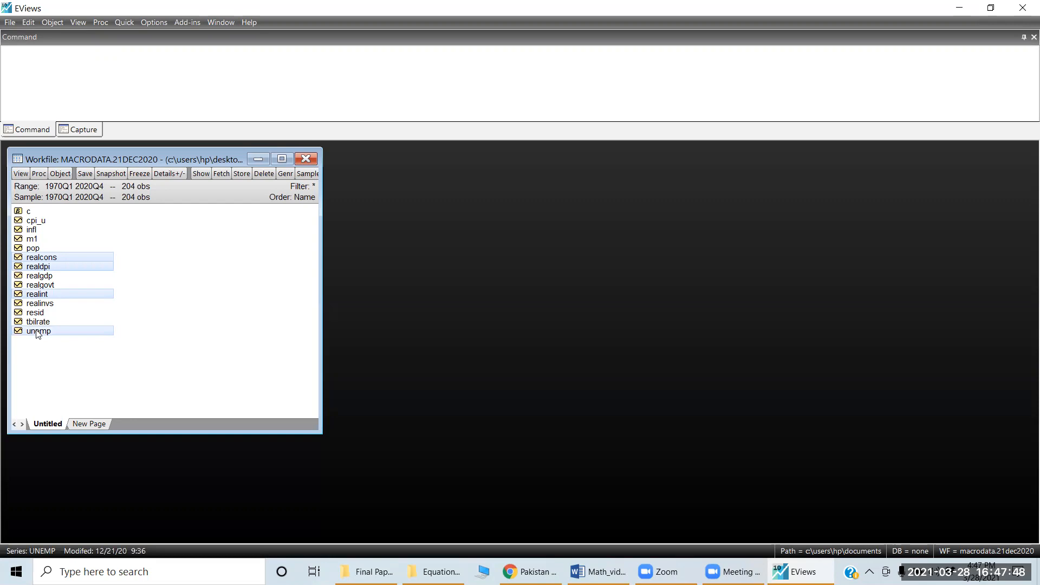
{"action": "right_click", "coordinate": [86, 259]}
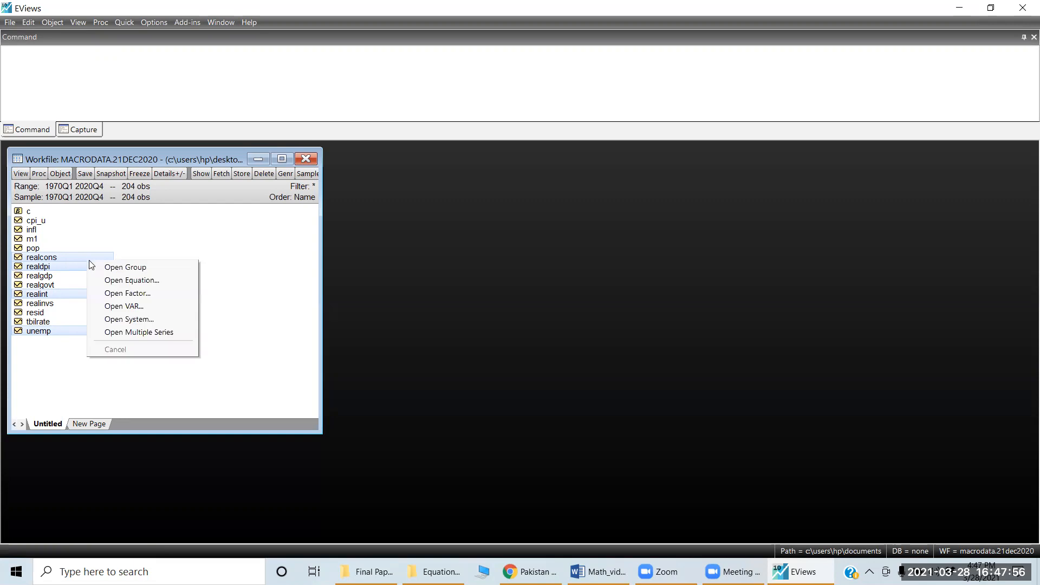
{"action": "left_click", "coordinate": [140, 280]}
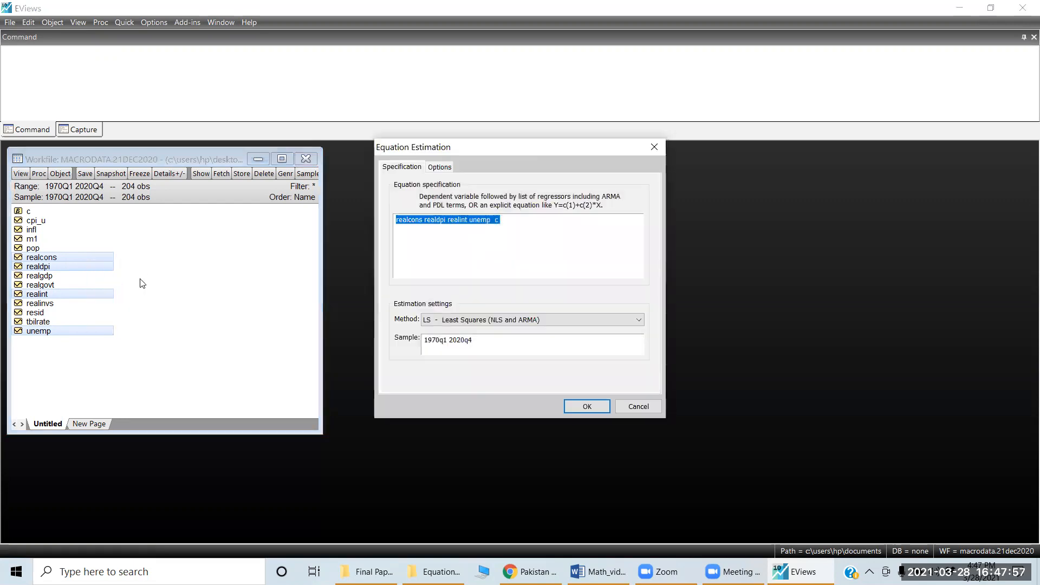
- Move the constant c directly after realcons in the specification and estimate the equation by least squares
{"action": "left_click", "coordinate": [514, 224]}
{"action": "key", "text": "BackSpace"}
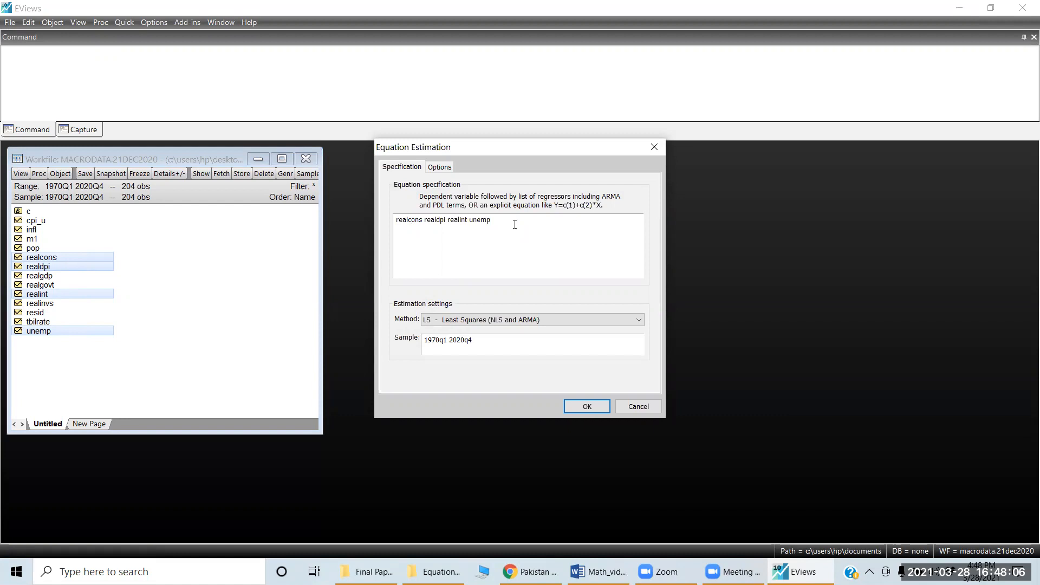
{"action": "left_click", "coordinate": [424, 220]}
{"action": "type", "text": "c"}
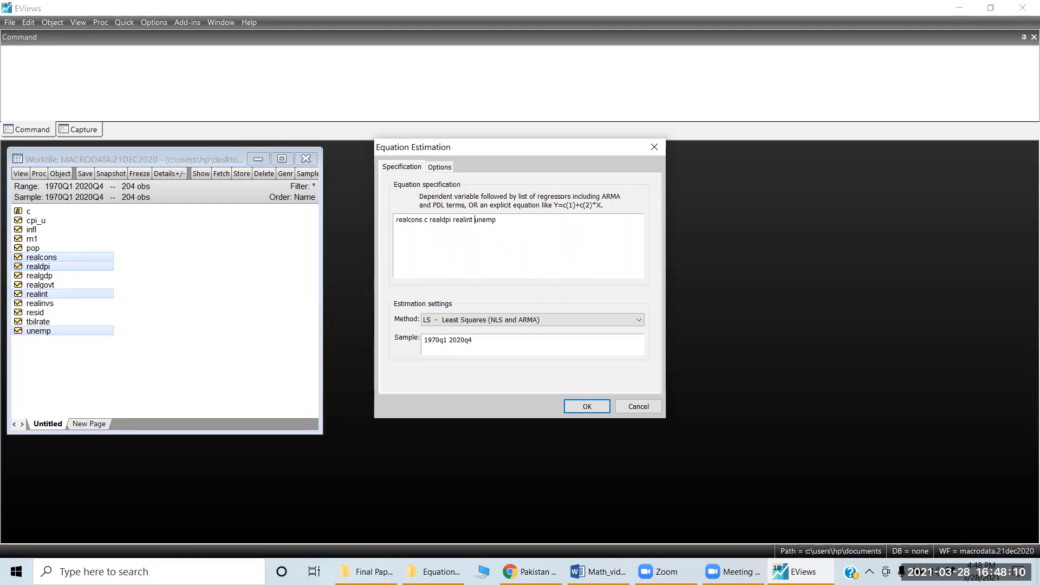
{"action": "left_click", "coordinate": [588, 409]}
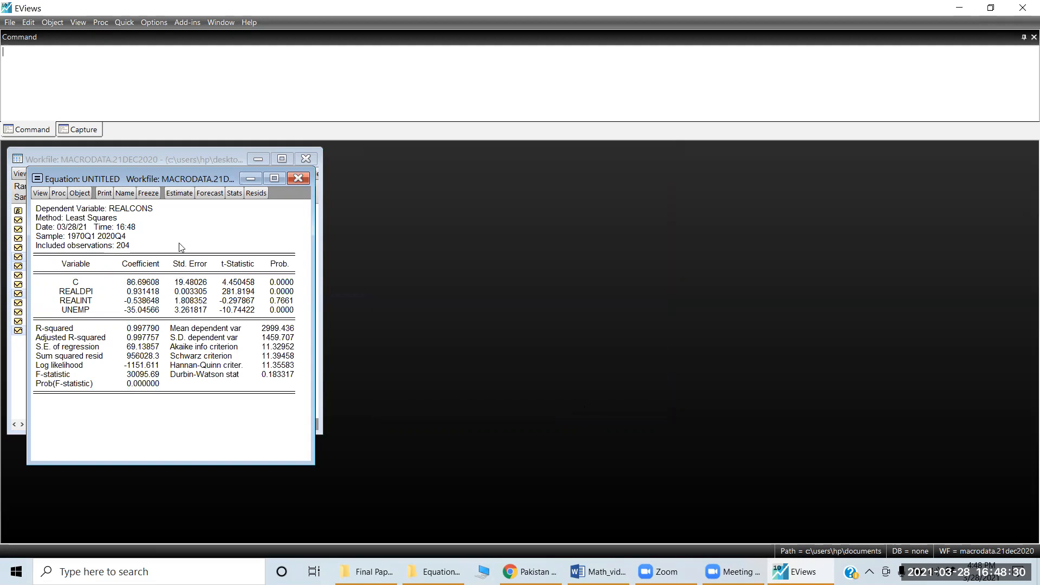
- Show the Representations view of the estimated equation and highlight the general estimation equation for REALCONS
{"action": "left_click", "coordinate": [39, 192]}
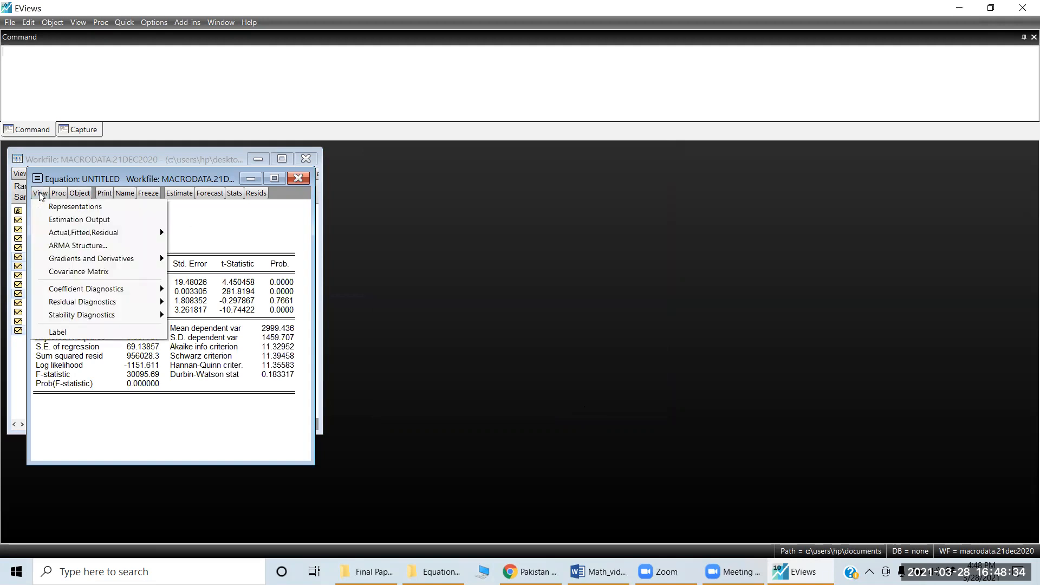
{"action": "left_click", "coordinate": [81, 206]}
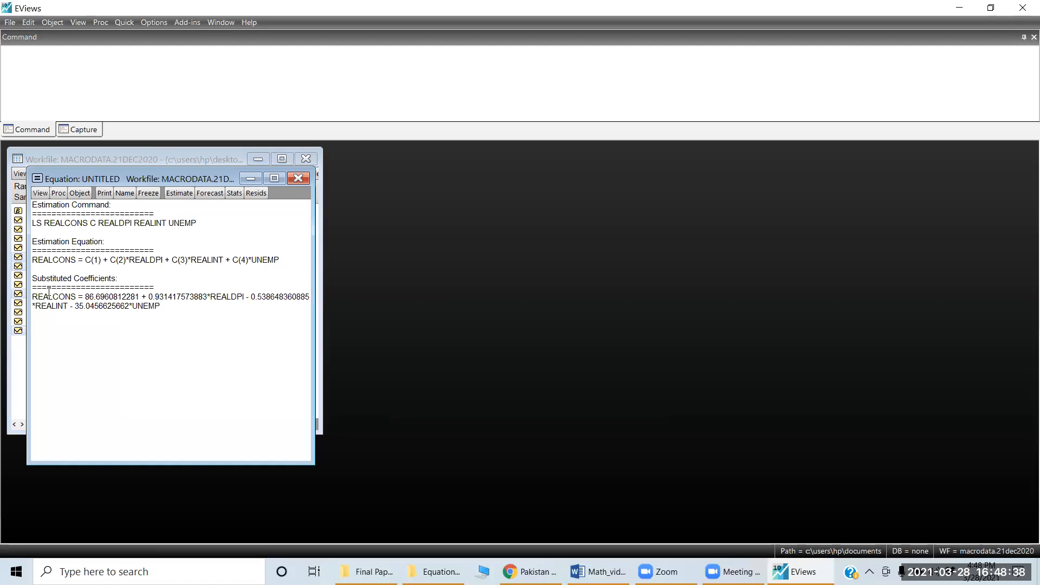
{"action": "left_click", "coordinate": [35, 261]}
{"action": "key", "text": "shift+Right"}
{"action": "key", "text": "shift+Right"}
{"action": "key", "text": "shift+Right"}
{"action": "key", "text": "shift+Right"}
{"action": "key", "text": "shift+Right"}
{"action": "key", "text": "shift+Right"}
{"action": "key", "text": "shift+Right"}
{"action": "key", "text": "shift+Right"}
{"action": "key", "text": "shift+Right"}
{"action": "key", "text": "shift+Right"}
{"action": "key", "text": "shift+Right"}
{"action": "key", "text": "shift+Right"}
{"action": "key", "text": "shift+Right"}
{"action": "key", "text": "shift+Right"}
{"action": "key", "text": "shift+Right"}
{"action": "key", "text": "shift+Right"}
{"action": "key", "text": "shift+Right"}
{"action": "key", "text": "shift+Right"}
{"action": "key", "text": "shift+Right"}
{"action": "key", "text": "shift+Right"}
{"action": "key", "text": "shift+Right"}
{"action": "key", "text": "shift+Right"}
{"action": "key", "text": "shift+Right"}
{"action": "key", "text": "shift+Right"}
{"action": "key", "text": "shift+Right"}
{"action": "key", "text": "shift+Right"}
{"action": "key", "text": "shift+Right"}
{"action": "key", "text": "shift+Right"}
{"action": "key", "text": "shift+Right"}
{"action": "key", "text": "shift+Right"}
{"action": "key", "text": "shift+Right"}
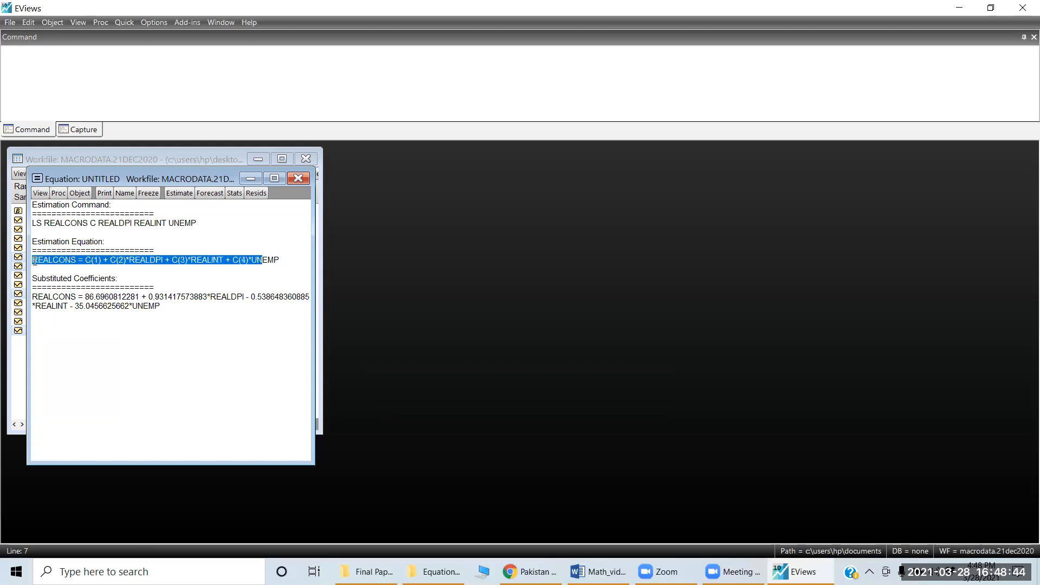
- Copy the full REALCONS equation listed under Substituted Coefficients
{"action": "left_click", "coordinate": [34, 296]}
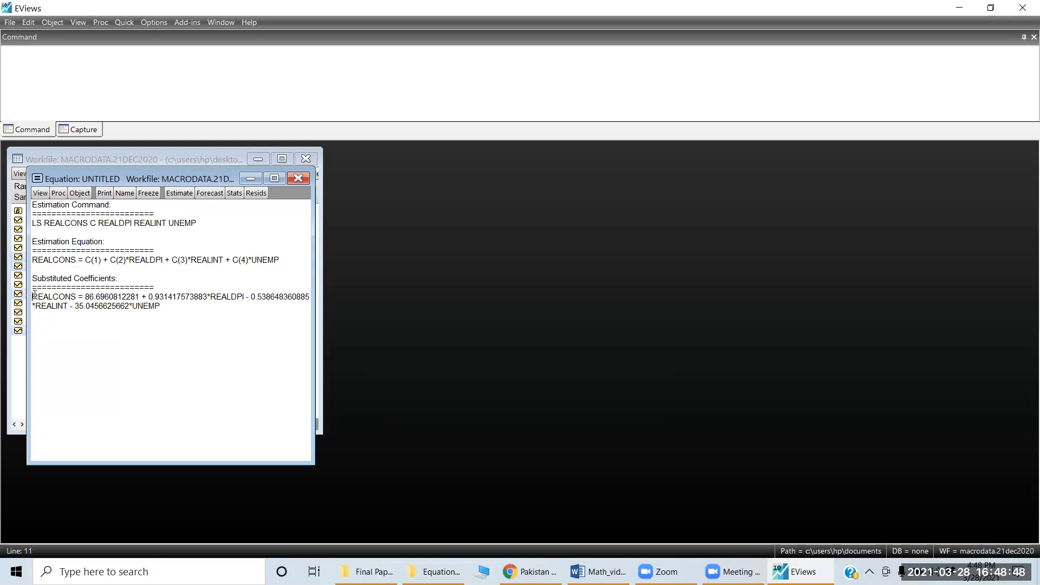
{"action": "key", "text": "shift+Right"}
{"action": "key", "text": "shift+Right"}
{"action": "key", "text": "shift+Down"}
{"action": "key", "text": "shift+Right"}
{"action": "key", "text": "shift+Right"}
{"action": "key", "text": "shift+End"}
{"action": "key", "text": "ctrl+c"}
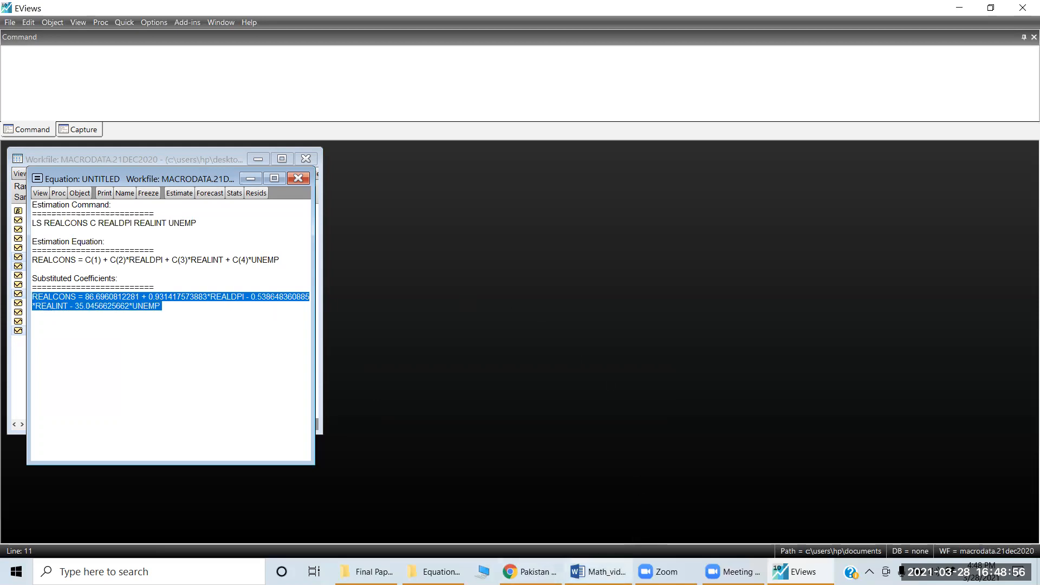
- Switch to the Word document and paste the copied equation as text only into a new equation below the Write Estimated Regression Equation heading
{"action": "left_click", "coordinate": [599, 571]}
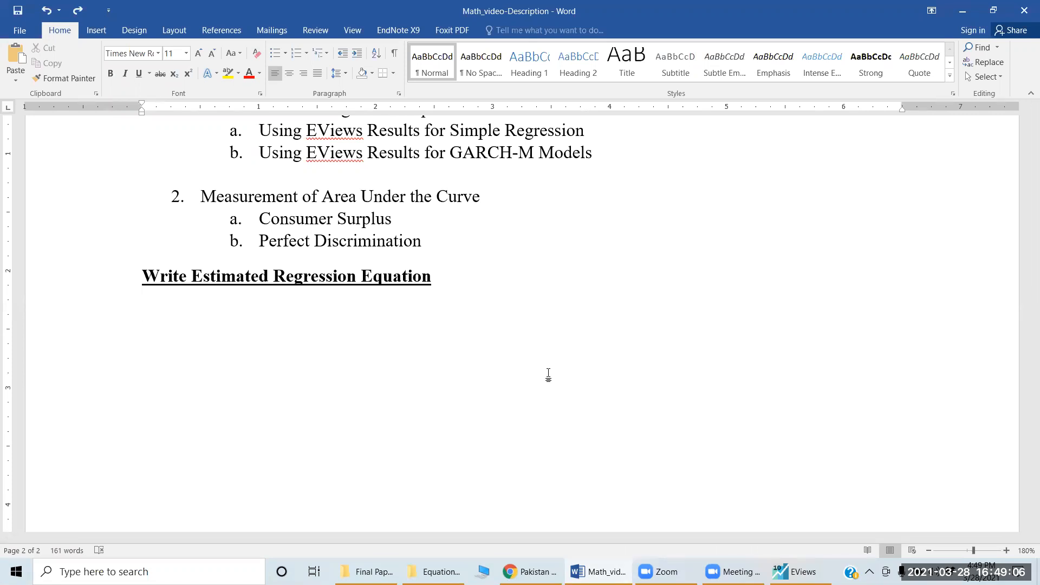
{"action": "key", "text": "alt+equal"}
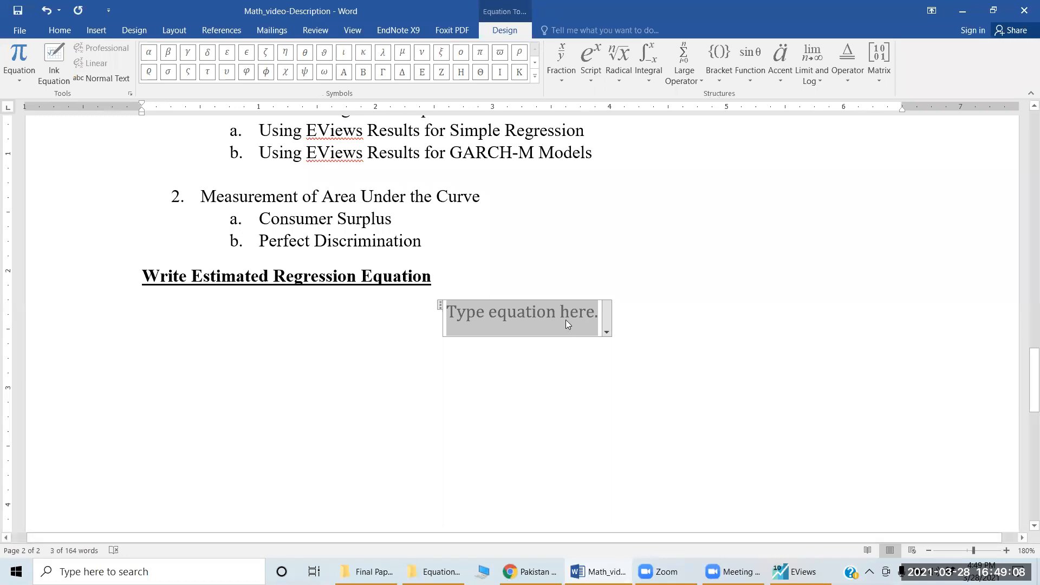
{"action": "right_click", "coordinate": [563, 317]}
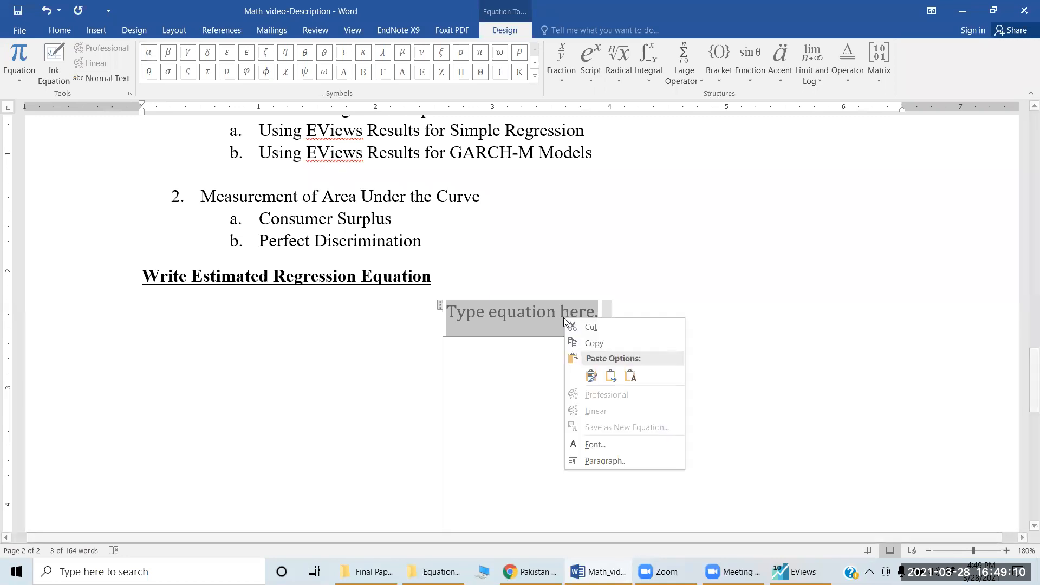
{"action": "left_click", "coordinate": [631, 377]}
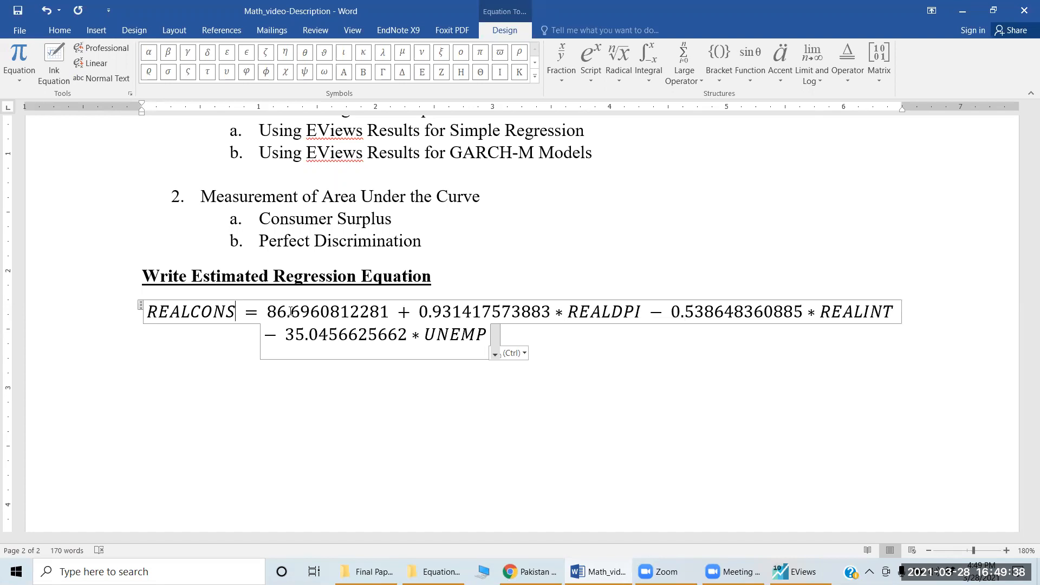
- Enclose REALCONS in parentheses at the start of the equation
{"action": "type", "text": ")"}
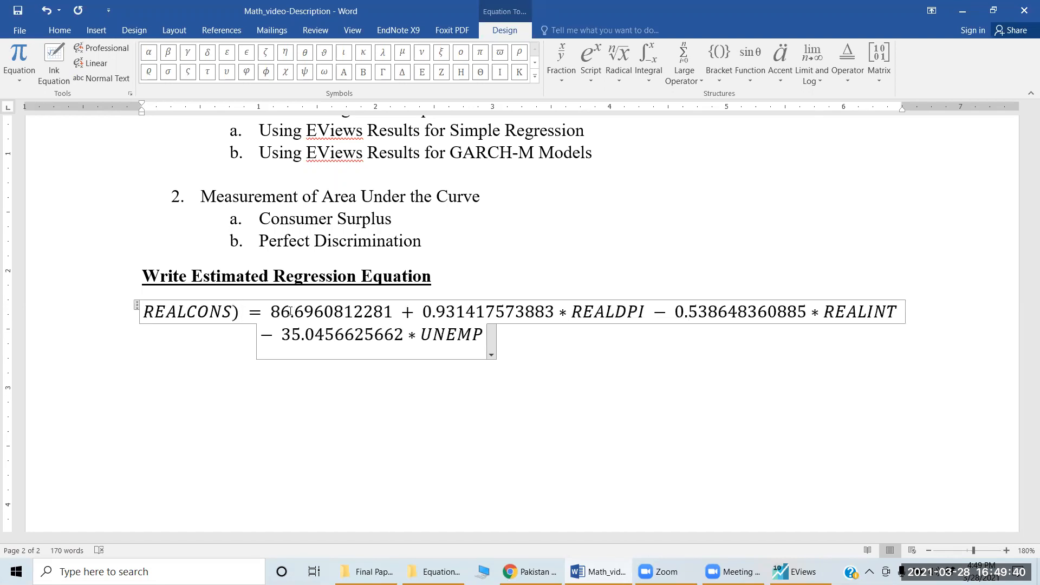
{"action": "key", "text": "Left"}
{"action": "key", "text": "Left"}
{"action": "key", "text": "Left"}
{"action": "key", "text": "Left"}
{"action": "key", "text": "Left"}
{"action": "key", "text": "Left"}
{"action": "key", "text": "Left"}
{"action": "key", "text": "Left"}
{"action": "key", "text": "Left"}
{"action": "type", "text": "("}
{"action": "key", "text": "Right"}
{"action": "key", "text": "Right"}
{"action": "key", "text": "Right"}
{"action": "key", "text": "Right"}
{"action": "key", "text": "Right"}
{"action": "key", "text": "Right"}
{"action": "key", "text": "Right"}
{"action": "key", "text": "Right"}
{"action": "key", "text": "Right"}
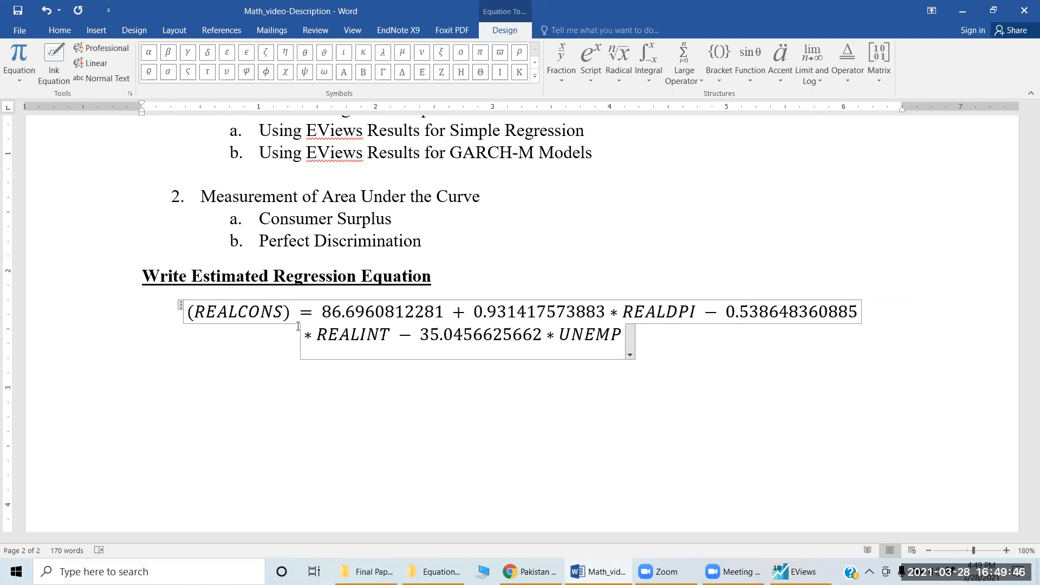
- Put a hat accent over the parenthesised REALCONS using the \hat code
{"action": "key", "text": "Left"}
{"action": "key", "text": "Right"}
{"action": "type", "text": "\\"}
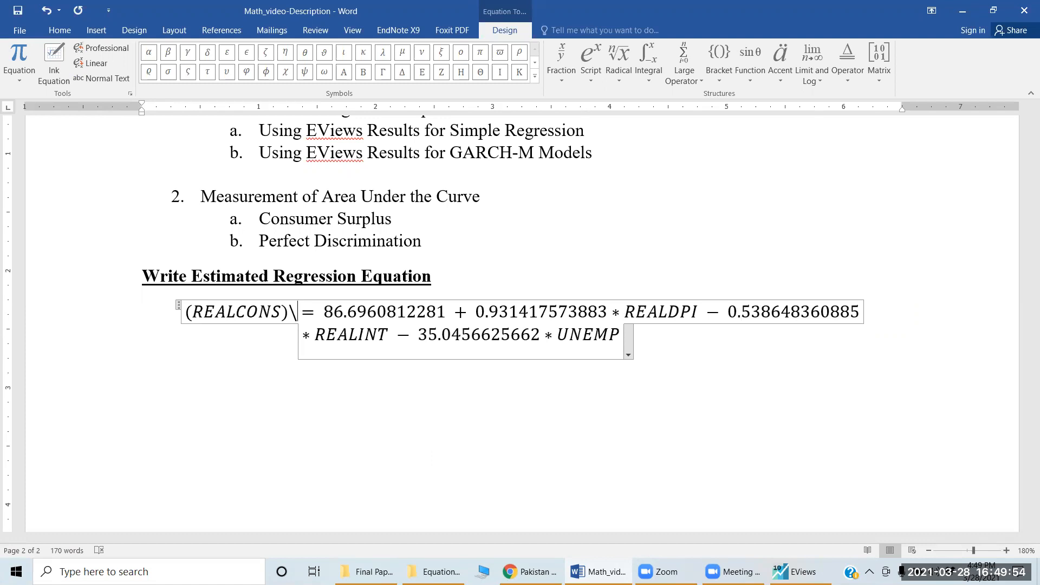
{"action": "type", "text": "hat"}
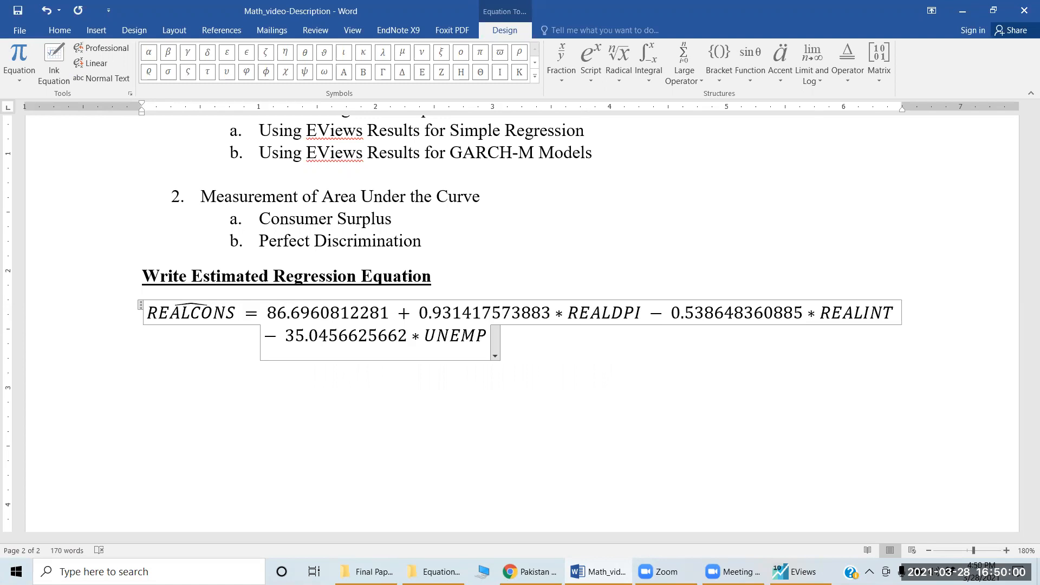
- Round the constant term of the equation to 86.70
{"action": "key", "text": "Right"}
{"action": "key", "text": "Right"}
{"action": "key", "text": "Right"}
{"action": "key", "text": "Right"}
{"action": "type", "text": "7"}
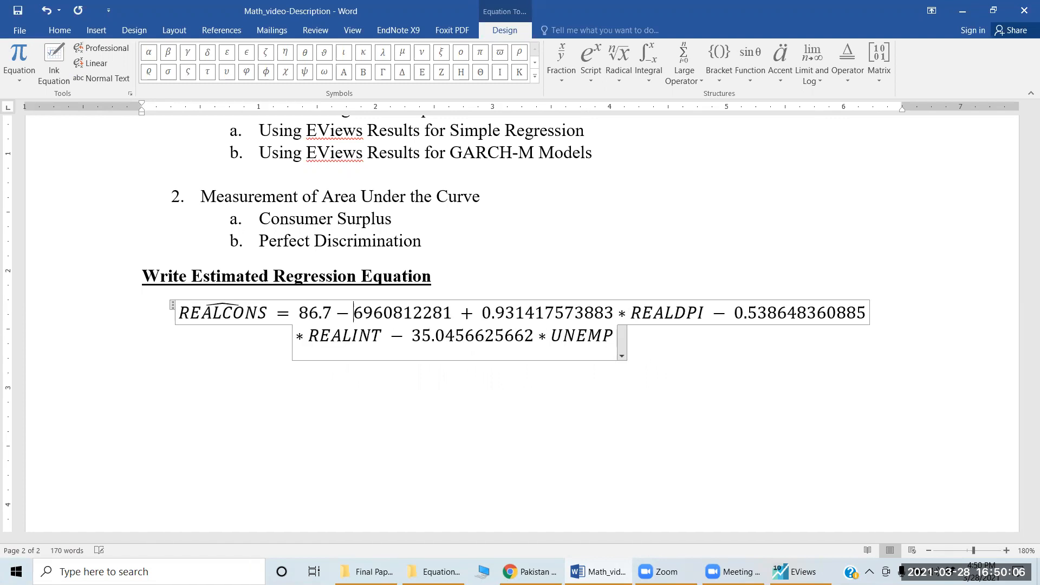
{"action": "type", "text": "0"}
{"action": "key", "text": "Right"}
{"action": "key", "text": "Right"}
{"action": "key", "text": "Left"}
{"action": "key", "text": "Left"}
{"action": "key", "text": "Left"}
{"action": "key", "text": "Right"}
{"action": "key", "text": "Delete"}
{"action": "key", "text": "Delete"}
{"action": "key", "text": "Delete"}
{"action": "key", "text": "Delete"}
{"action": "key", "text": "Delete"}
{"action": "key", "text": "Delete"}
{"action": "key", "text": "Delete"}
{"action": "key", "text": "Delete"}
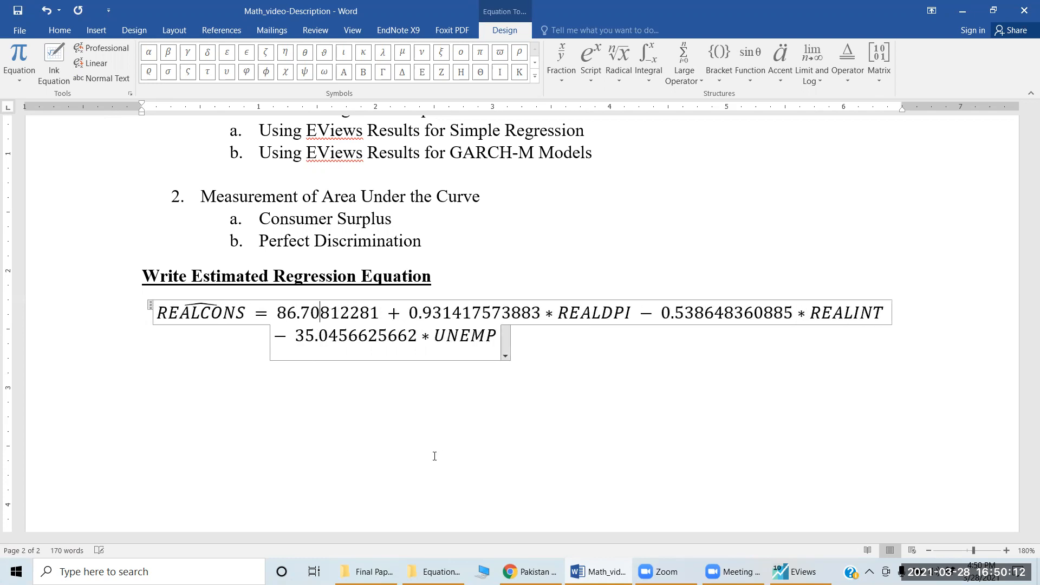
{"action": "key", "text": "Delete"}
- Shorten the REALDPI coefficient to 0.93 and remove its multiplication sign
{"action": "key", "text": "Right"}
{"action": "key", "text": "Right"}
{"action": "key", "text": "Right"}
{"action": "key", "text": "Right"}
{"action": "key", "text": "Right"}
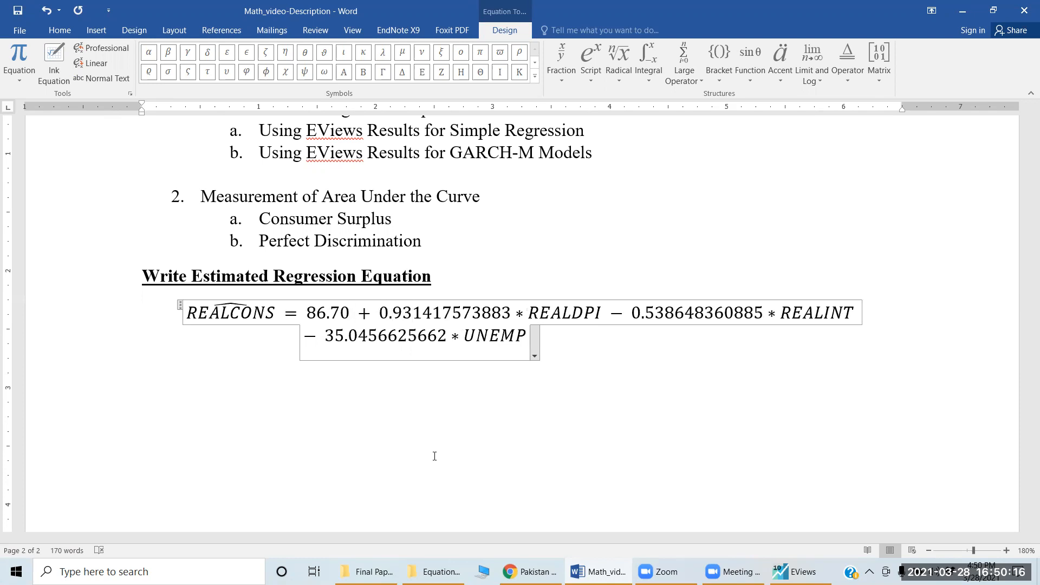
{"action": "key", "text": "shift+Right"}
{"action": "key", "text": "shift+Right"}
{"action": "key", "text": "shift+Right"}
{"action": "key", "text": "shift+Right"}
{"action": "key", "text": "shift+Right"}
{"action": "key", "text": "shift+Right"}
{"action": "key", "text": "shift+Right"}
{"action": "key", "text": "shift+Right"}
{"action": "key", "text": "shift+Right"}
{"action": "key", "text": "shift+Right"}
{"action": "key", "text": "shift+Right"}
{"action": "key", "text": "shift+Right"}
{"action": "key", "text": "shift+Right"}
{"action": "key", "text": "shift+Left"}
{"action": "key", "text": "shift+Left"}
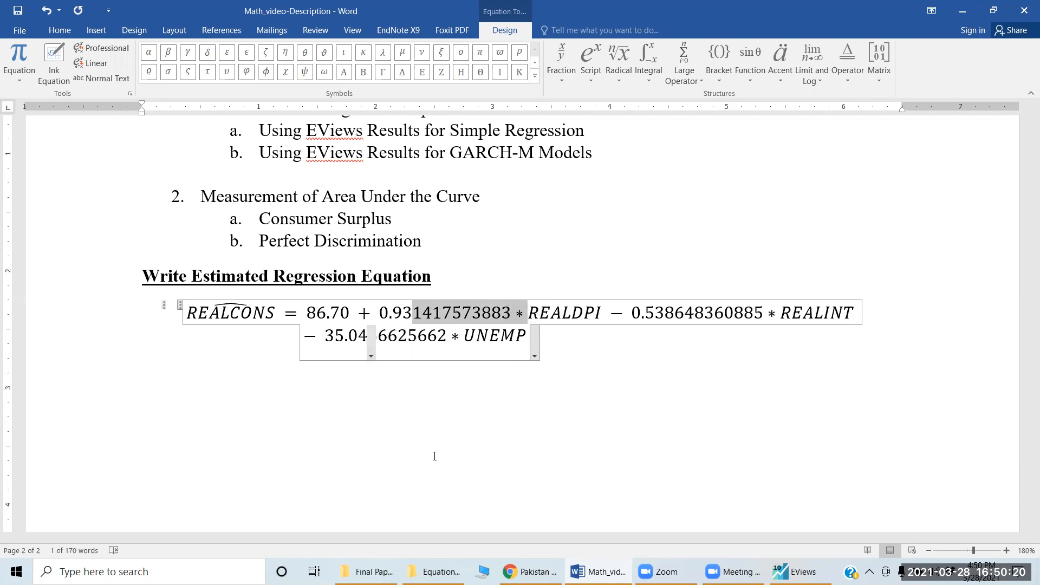
{"action": "key", "text": "Delete"}
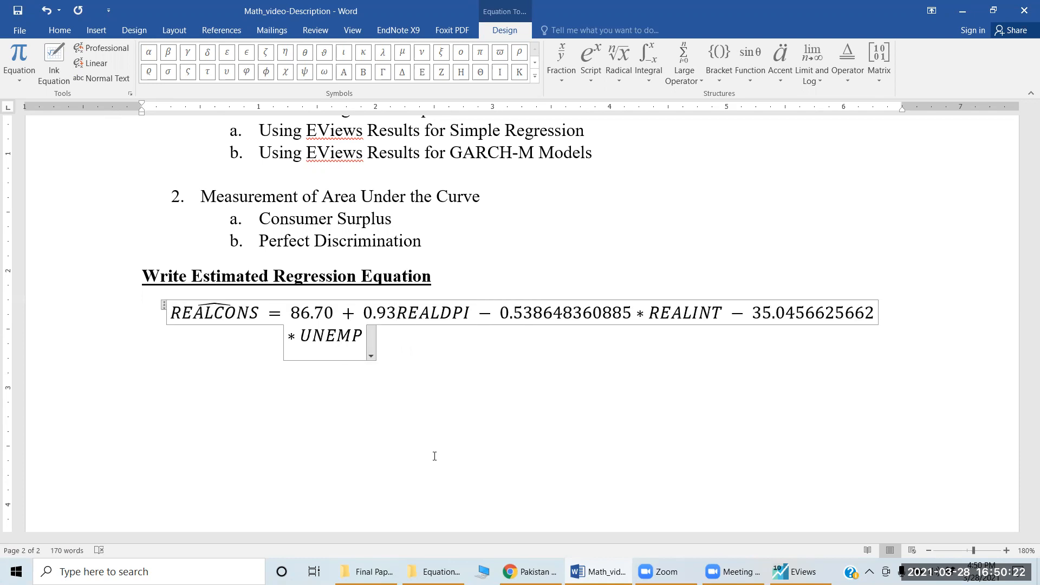
- Round the REALINT coefficient to 0.54 and remove the multiplication sign before REALINT
{"action": "key", "text": "Right"}
{"action": "key", "text": "Right"}
{"action": "key", "text": "Right"}
{"action": "key", "text": "Right"}
{"action": "key", "text": "Right"}
{"action": "key", "text": "Right"}
{"action": "key", "text": "Right"}
{"action": "key", "text": "Right"}
{"action": "key", "text": "Right"}
{"action": "key", "text": "Right"}
{"action": "key", "text": "Right"}
{"action": "key", "text": "Right"}
{"action": "key", "text": "BackSpace"}
{"action": "type", "text": "4"}
{"action": "key", "text": "shift+Right"}
{"action": "key", "text": "shift+Right"}
{"action": "key", "text": "shift+Right"}
{"action": "key", "text": "shift+Right"}
{"action": "key", "text": "shift+Right"}
{"action": "key", "text": "shift+Right"}
{"action": "key", "text": "shift+Right"}
{"action": "key", "text": "shift+Right"}
{"action": "key", "text": "shift+Right"}
{"action": "key", "text": "shift+Right"}
{"action": "key", "text": "shift+Right"}
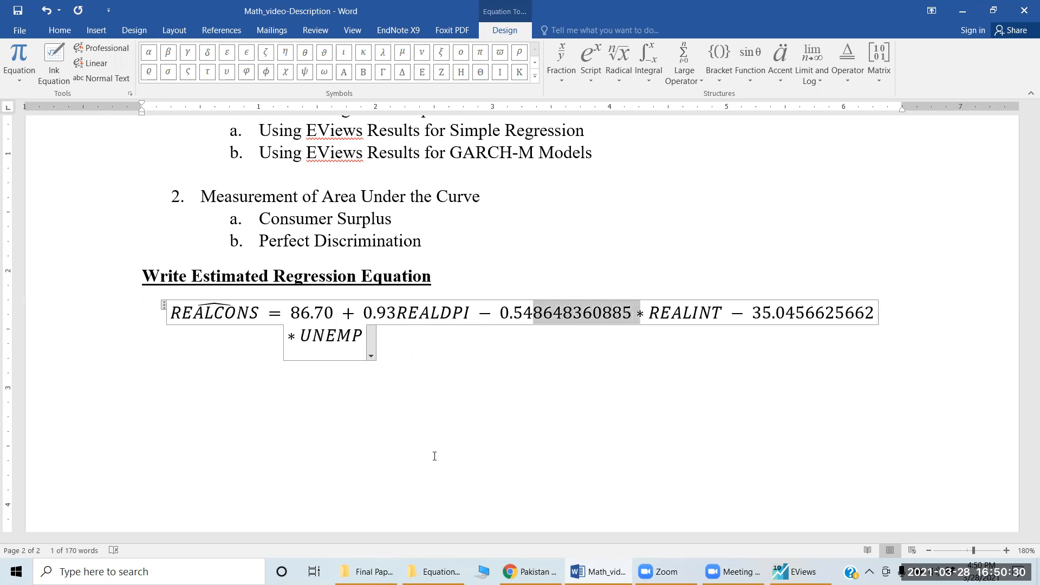
{"action": "key", "text": "shift+Left"}
{"action": "key", "text": "Delete"}
- Round the UNEMP coefficient to 35.05 and delete its multiplication sign
{"action": "key", "text": "Right"}
{"action": "key", "text": "Right"}
{"action": "key", "text": "Right"}
{"action": "key", "text": "Right"}
{"action": "key", "text": "Right"}
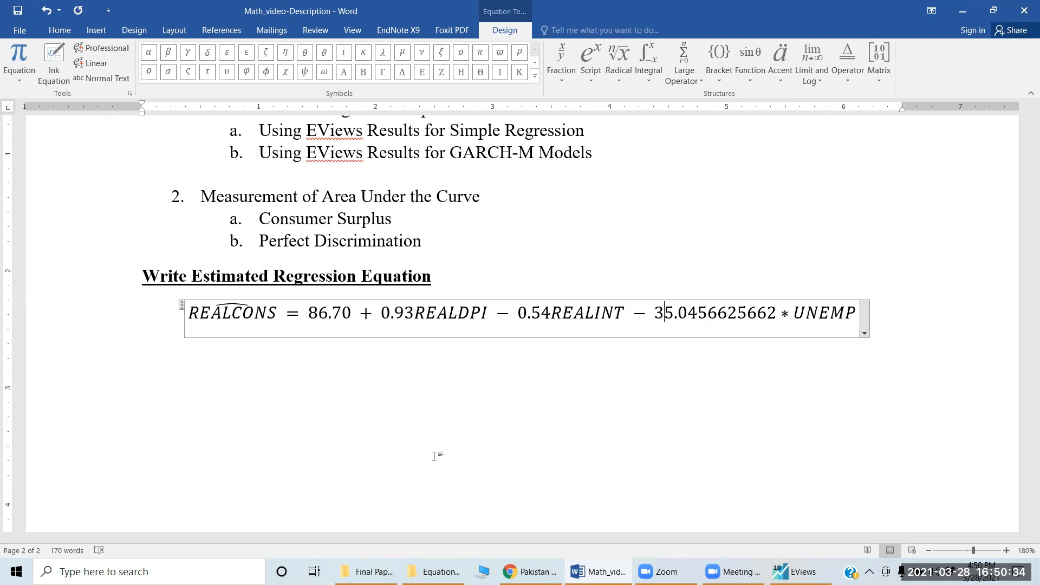
{"action": "key", "text": "Delete"}
{"action": "type", "text": "5"}
{"action": "key", "text": "shift+Right"}
{"action": "key", "text": "shift+Right"}
{"action": "key", "text": "shift+Right"}
{"action": "key", "text": "shift+Right"}
{"action": "key", "text": "shift+Right"}
{"action": "key", "text": "shift+Right"}
{"action": "key", "text": "shift+Right"}
{"action": "key", "text": "shift+Right"}
{"action": "key", "text": "shift+Right"}
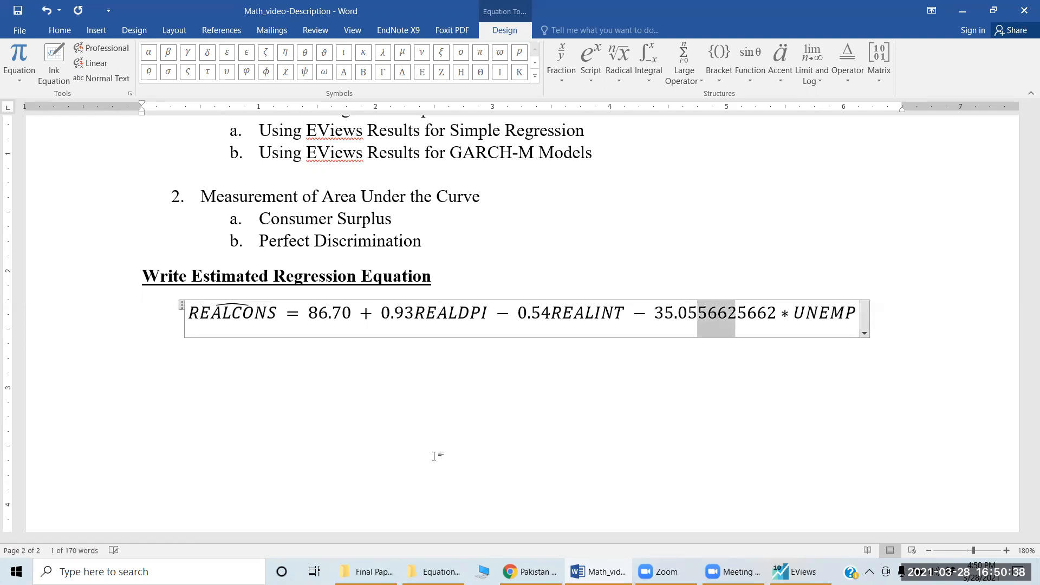
{"action": "key", "text": "Delete"}
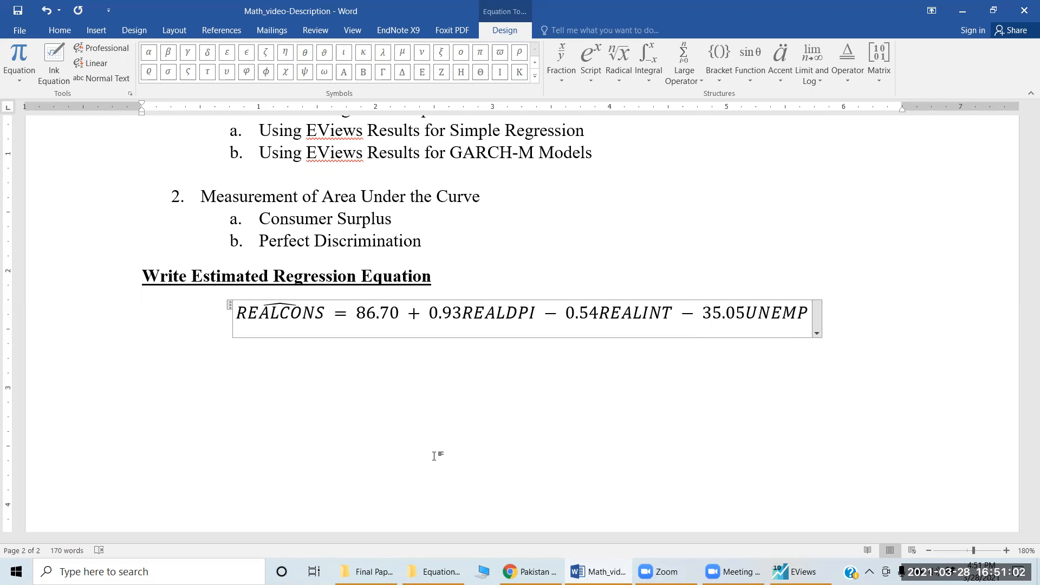
{"action": "double_click", "coordinate": [321, 314]}
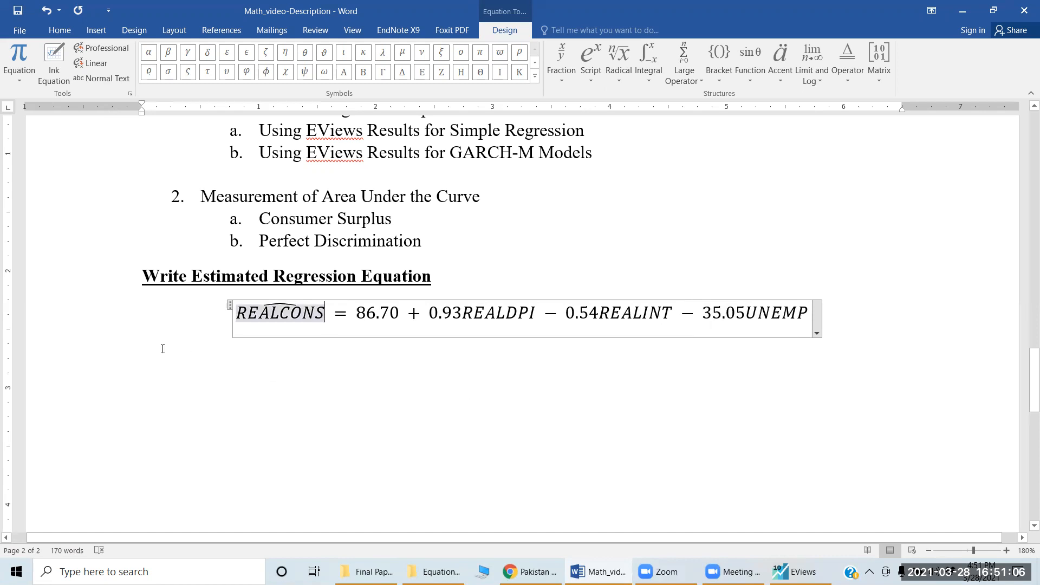
{"action": "left_click", "coordinate": [117, 338]}
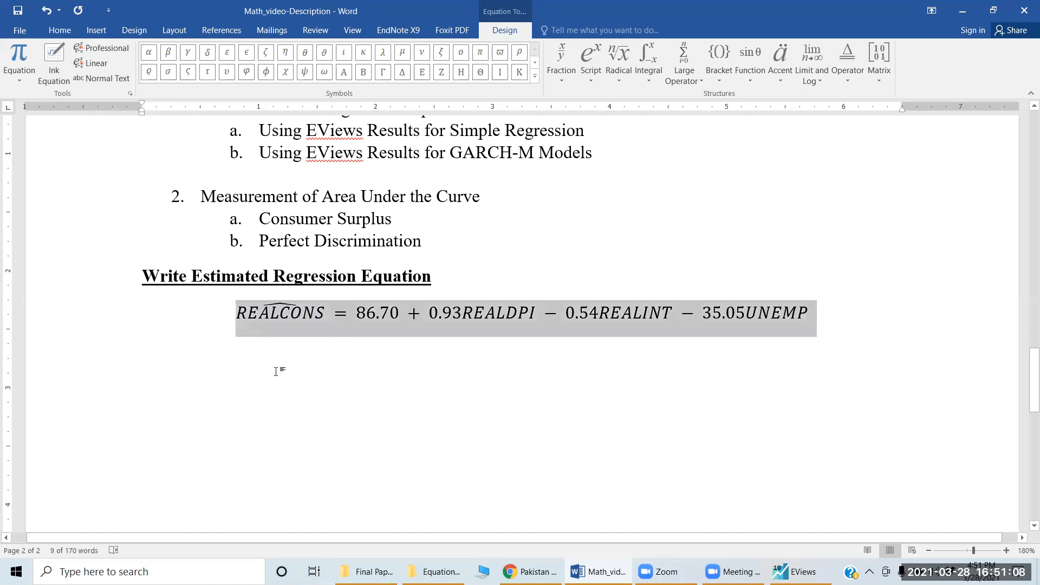
{"action": "left_click", "coordinate": [476, 415]}
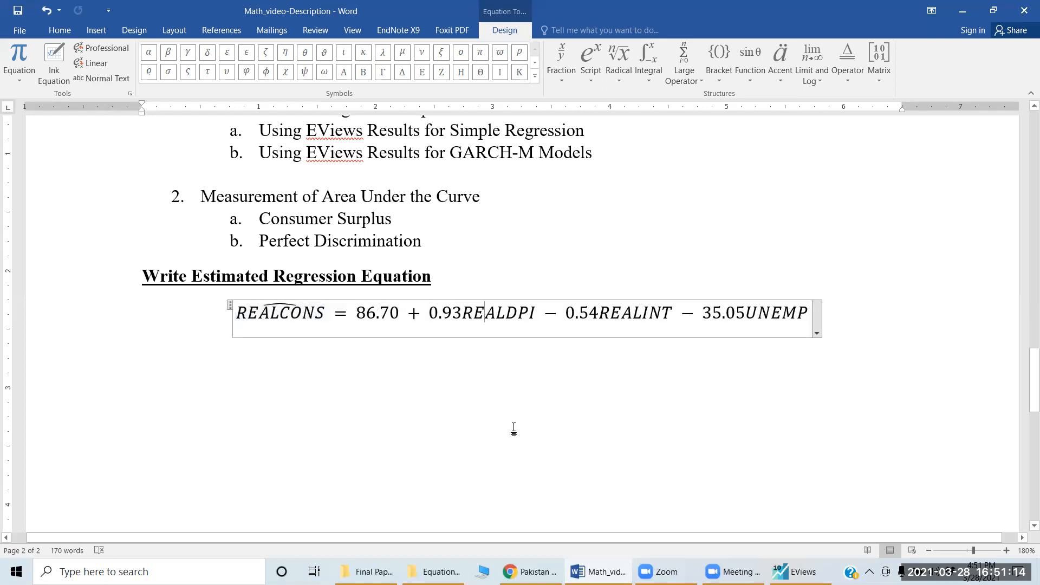
- Add the subscript t to the hatted REALCONS in the equation
{"action": "double_click", "coordinate": [325, 312]}
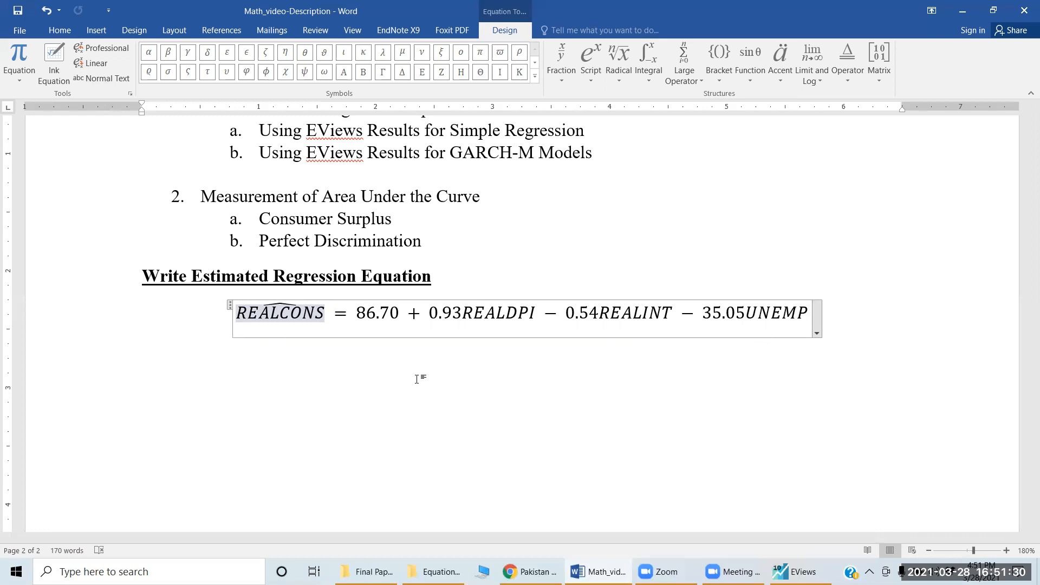
{"action": "type", "text": "_t"}
{"action": "key", "text": "space"}
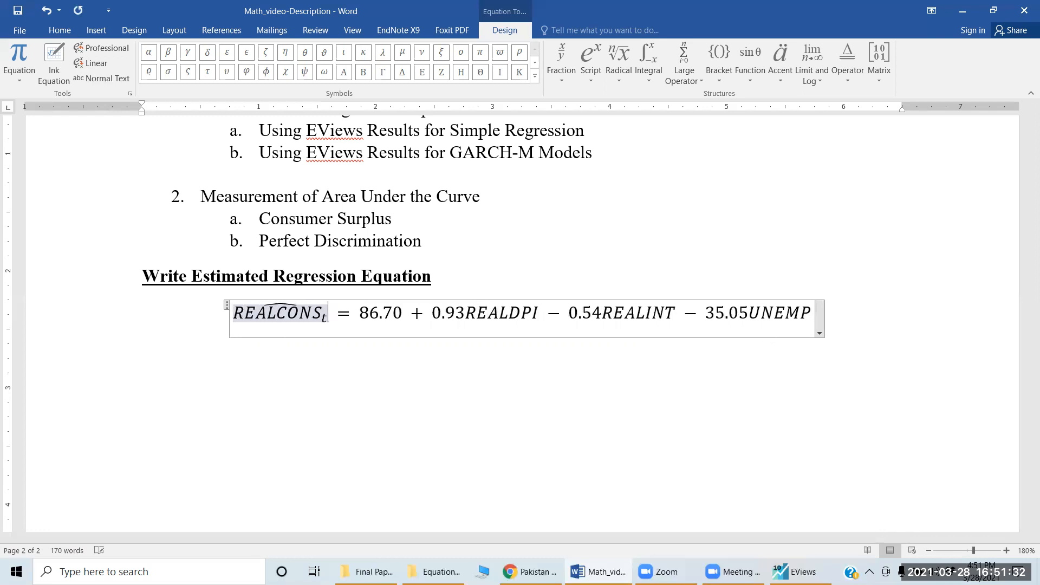
- Add the subscript t to REALDPI in the equation
{"action": "key", "text": "Right"}
{"action": "key", "text": "Right"}
{"action": "key", "text": "Right"}
{"action": "key", "text": "Right"}
{"action": "key", "text": "Right"}
{"action": "key", "text": "Right"}
{"action": "key", "text": "Right"}
{"action": "key", "text": "Right"}
{"action": "key", "text": "Right"}
{"action": "key", "text": "Right"}
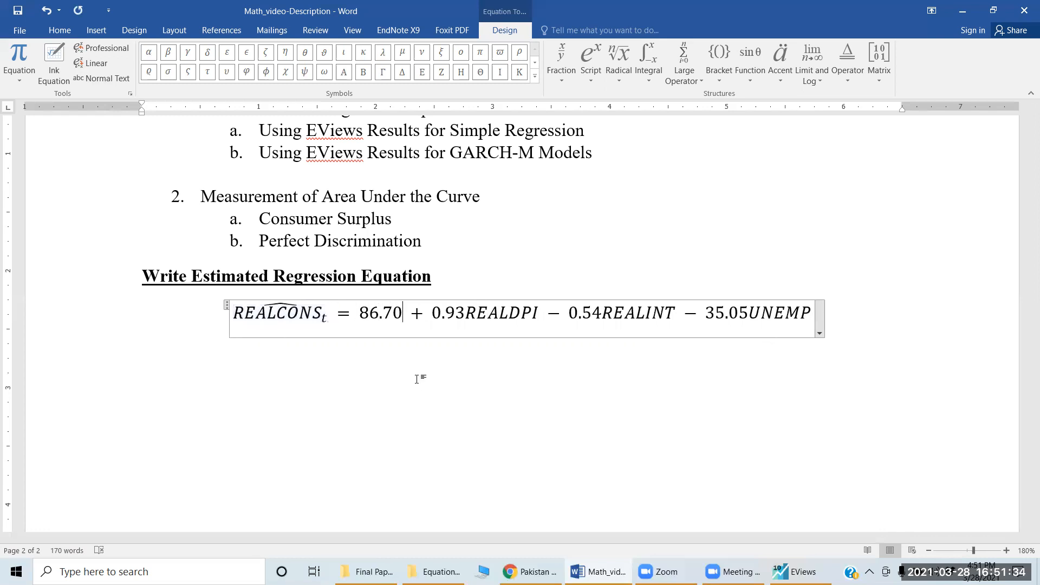
{"action": "key", "text": "Right"}
{"action": "key", "text": "Right"}
{"action": "key", "text": "Right"}
{"action": "key", "text": "Right"}
{"action": "key", "text": "Right"}
{"action": "key", "text": "Right"}
{"action": "key", "text": "Right"}
{"action": "key", "text": "Right"}
{"action": "type", "text": "_y"}
{"action": "key", "text": "BackSpace"}
{"action": "type", "text": "t"}
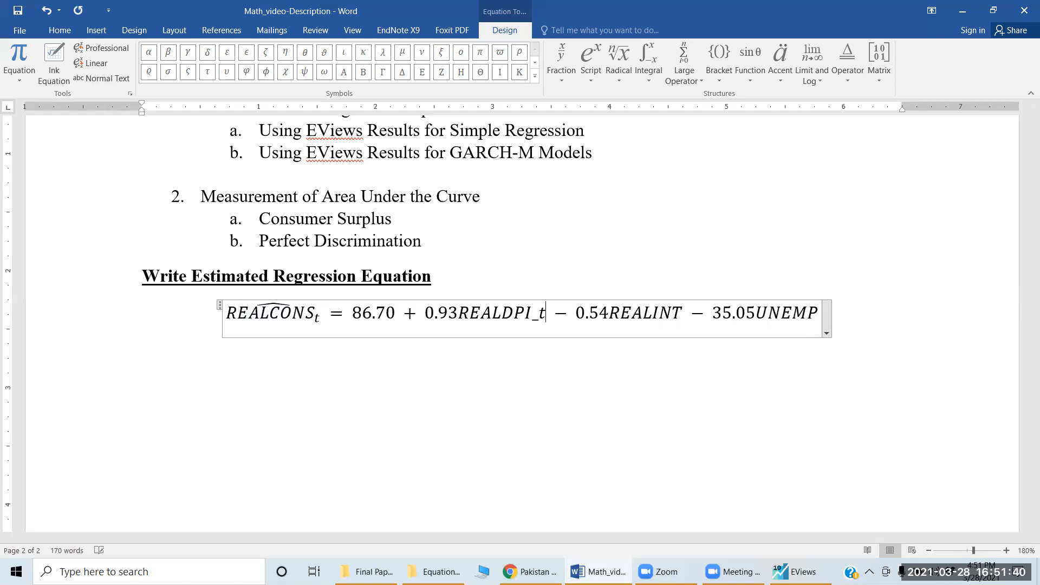
- Add the subscript t to REALINT in the equation
{"action": "key", "text": "Right"}
{"action": "key", "text": "Right"}
{"action": "key", "text": "Right"}
{"action": "key", "text": "Right"}
{"action": "key", "text": "Right"}
{"action": "key", "text": "Right"}
{"action": "key", "text": "Right"}
{"action": "key", "text": "Right"}
{"action": "key", "text": "Right"}
{"action": "key", "text": "Right"}
{"action": "key", "text": "Right"}
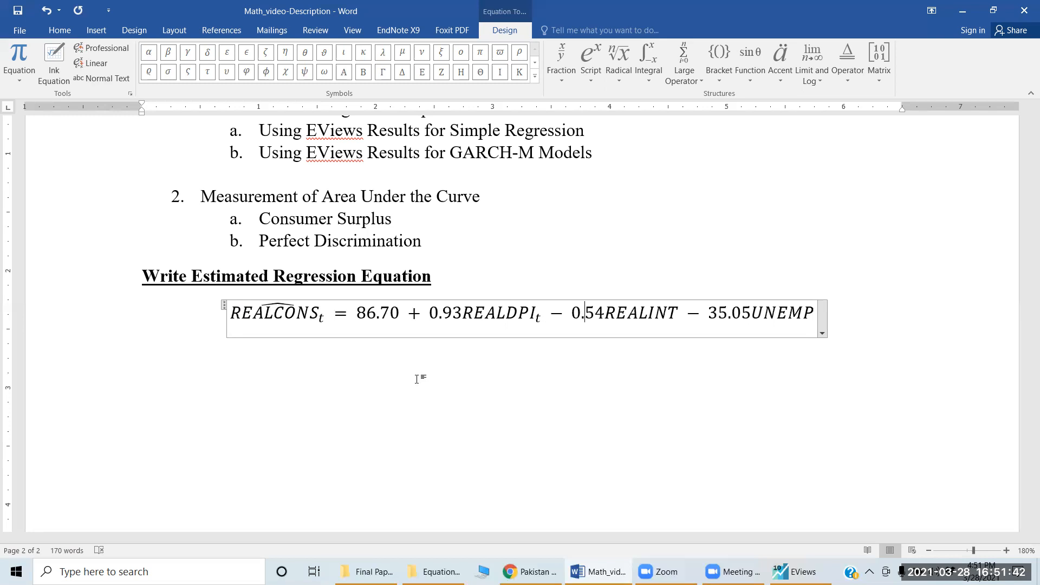
{"action": "key", "text": "Right"}
{"action": "type", "text": "_t"}
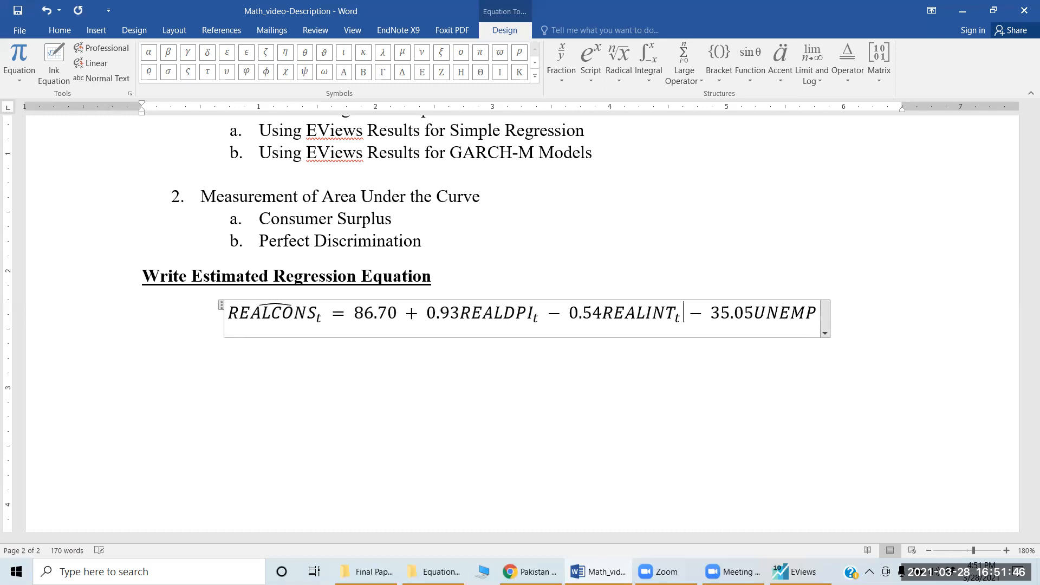
- Add the subscript t to UNEMP at the end of the equation
{"action": "key", "text": "Right"}
{"action": "key", "text": "Right"}
{"action": "key", "text": "Right"}
{"action": "key", "text": "Right"}
{"action": "key", "text": "Right"}
{"action": "key", "text": "Right"}
{"action": "key", "text": "Right"}
{"action": "key", "text": "Right"}
{"action": "key", "text": "Right"}
{"action": "key", "text": "Right"}
{"action": "key", "text": "Right"}
{"action": "key", "text": "Right"}
{"action": "type", "text": "_t"}
{"action": "key", "text": "space"}
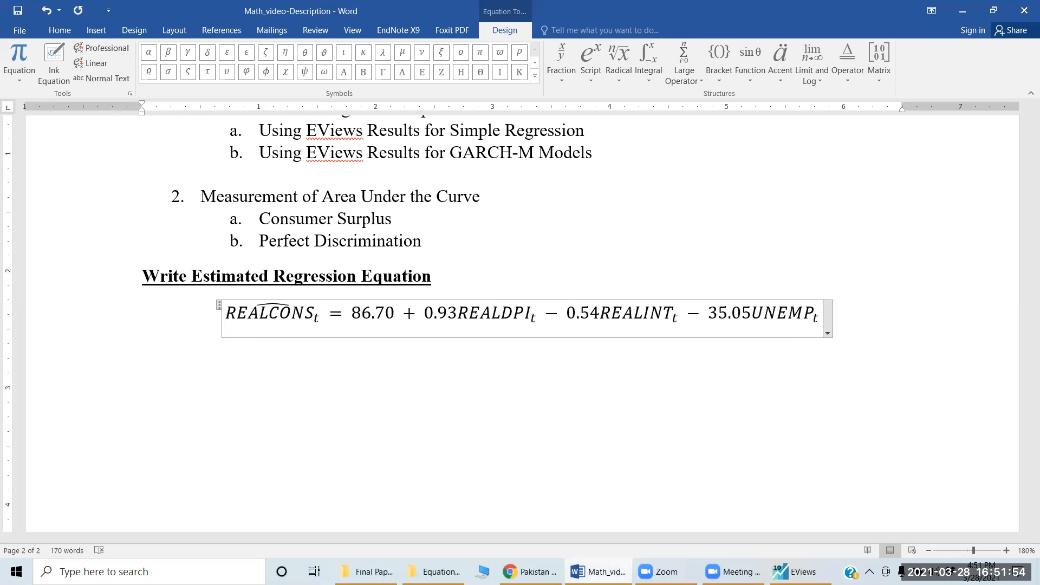
- Switch to EViews and close the untitled equation window, deleting the unsaved equation
{"action": "left_click", "coordinate": [796, 572]}
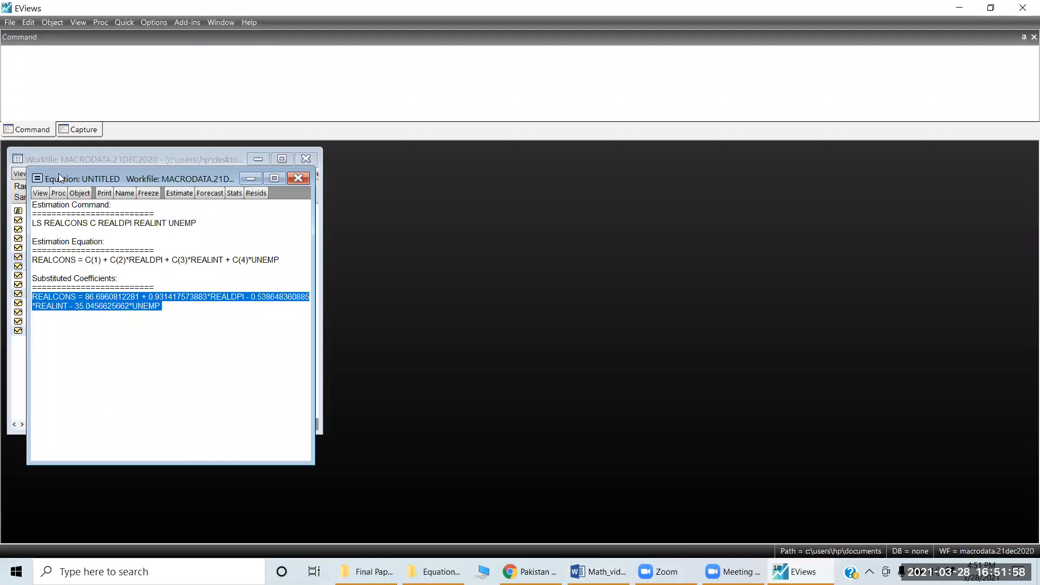
{"action": "left_click", "coordinate": [297, 175]}
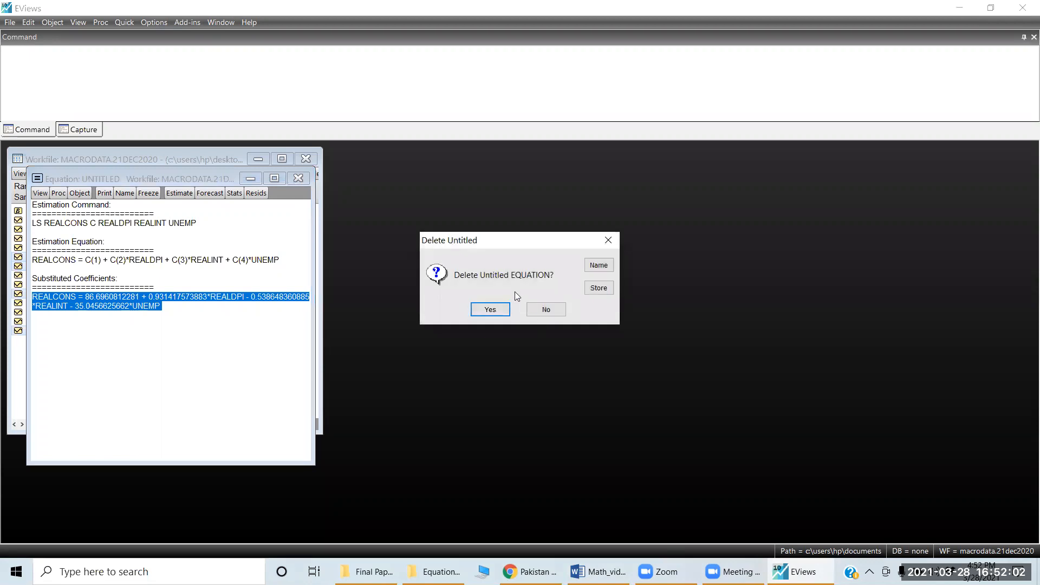
{"action": "left_click", "coordinate": [491, 308]}
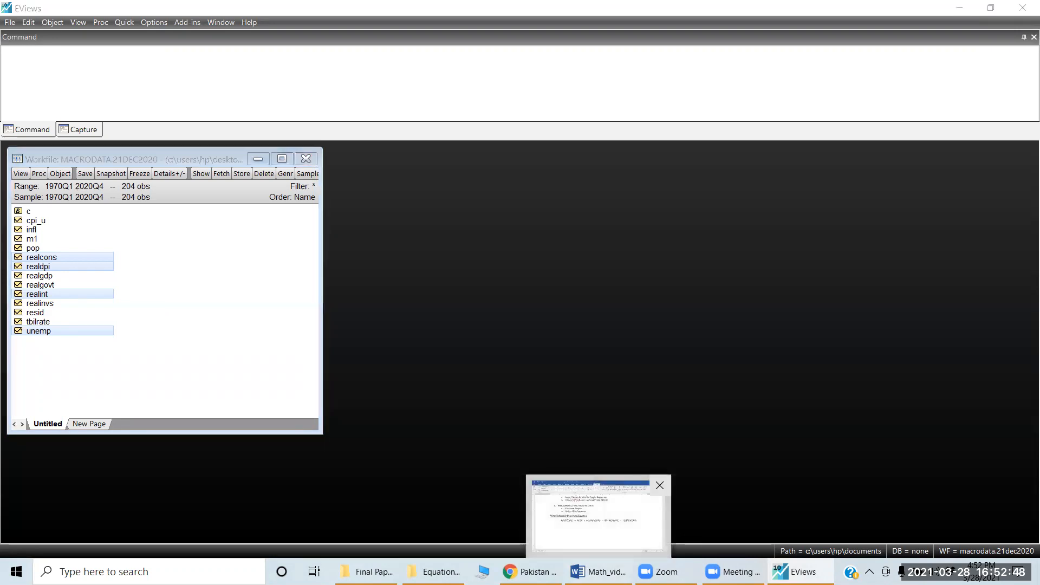
- Return to Word and paste a copy of the whole regression equation on a new line below the original
{"action": "left_click", "coordinate": [597, 571]}
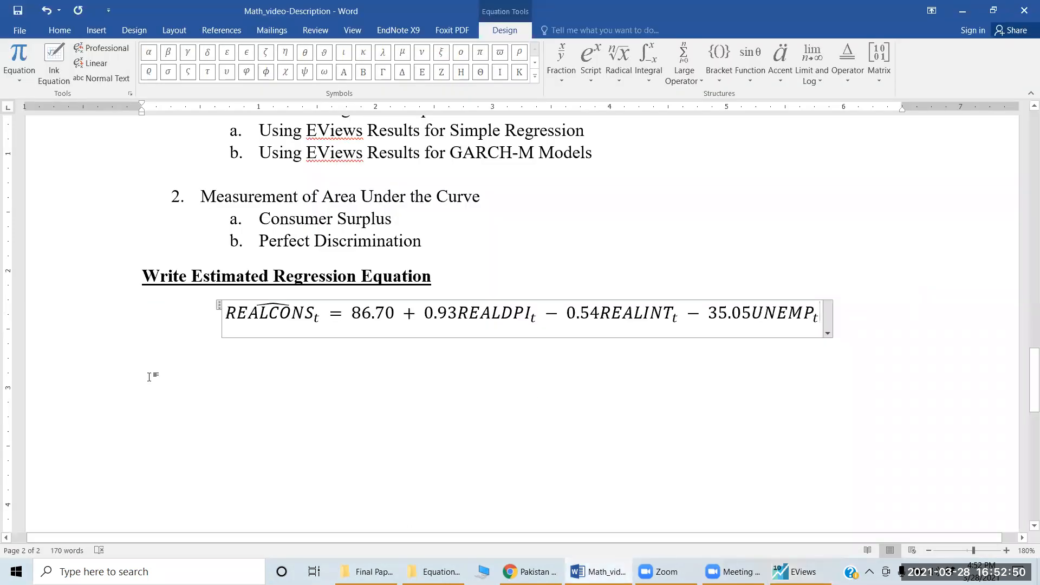
{"action": "left_click", "coordinate": [122, 326]}
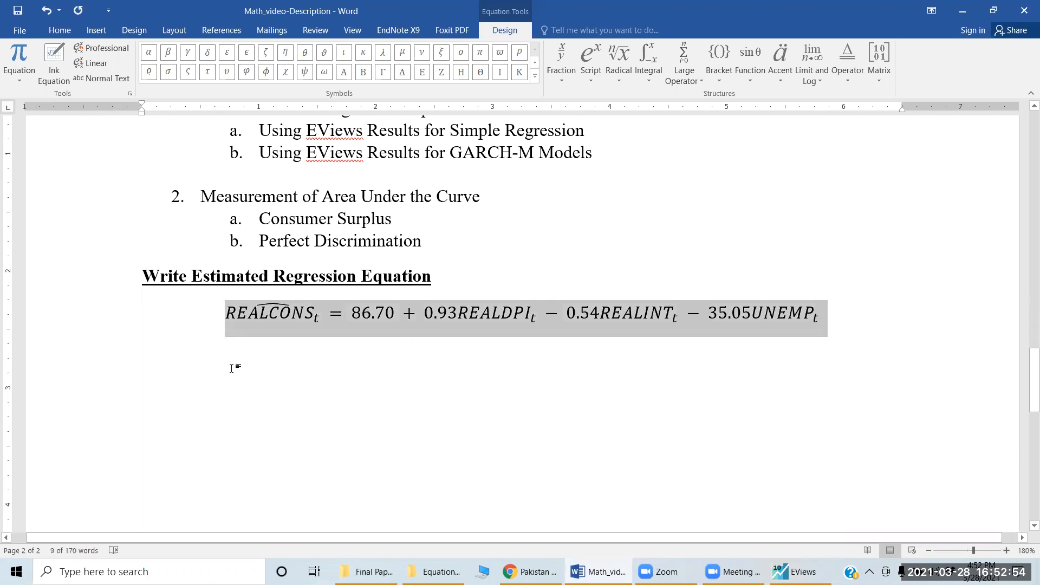
{"action": "left_click", "coordinate": [301, 383]}
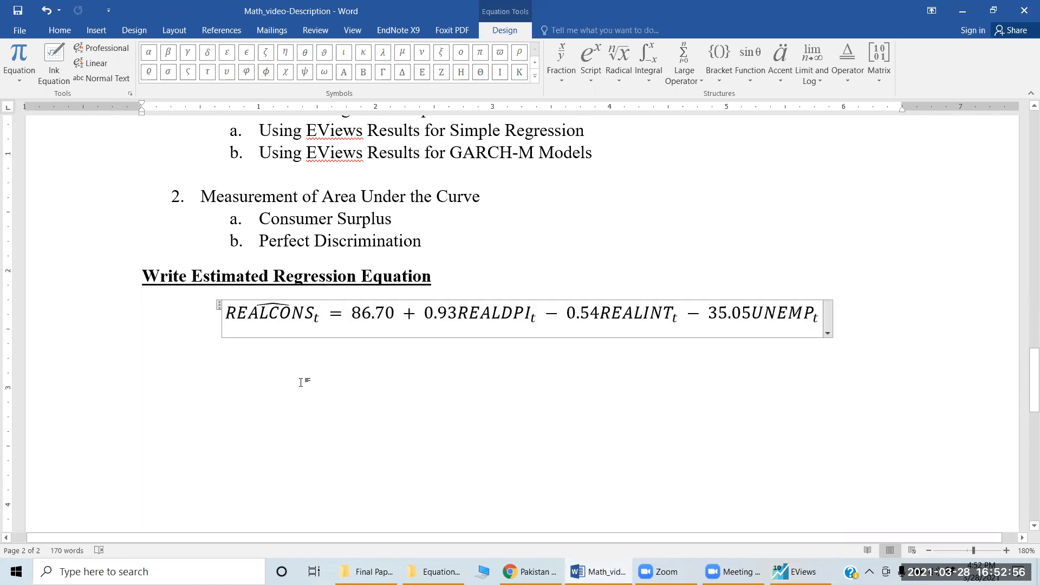
{"action": "key", "text": "End"}
{"action": "key", "text": "Right"}
{"action": "key", "text": "Return"}
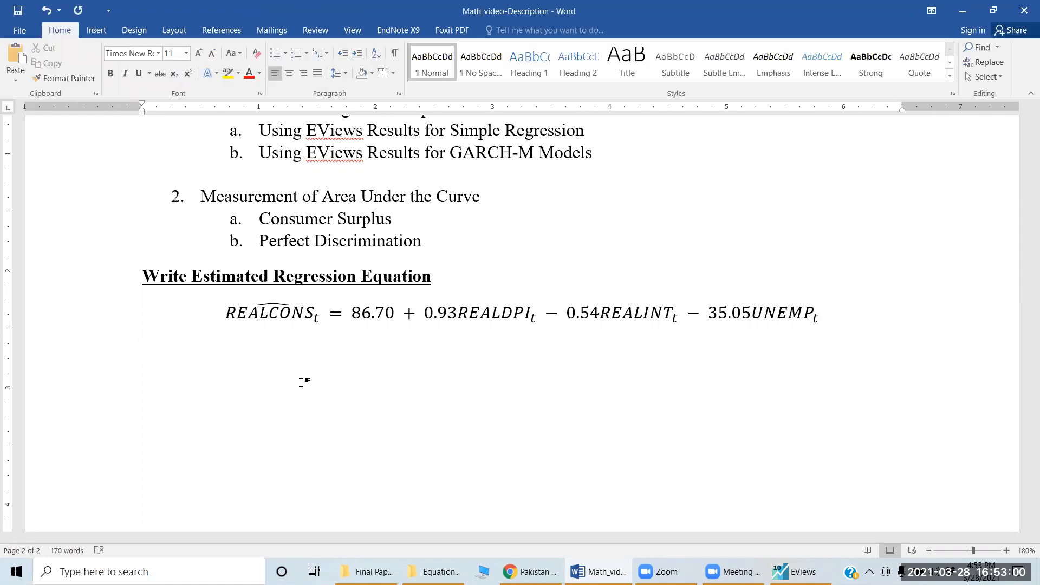
{"action": "key", "text": "ctrl+v"}
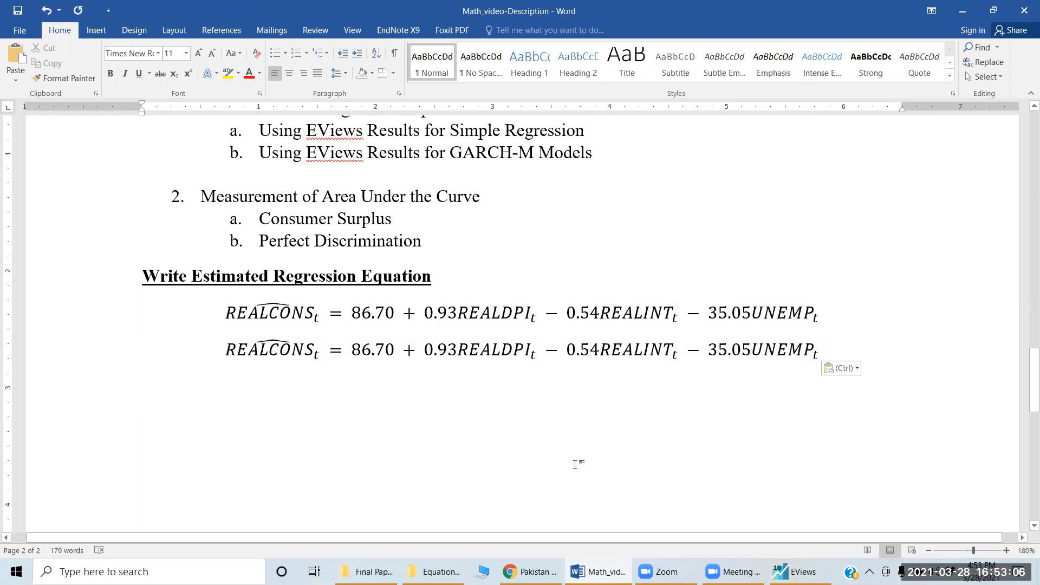
- View the Pakistan Social And Living Standards Measurement page in Chrome, then return to Word
{"action": "key", "text": "alt+Tab"}
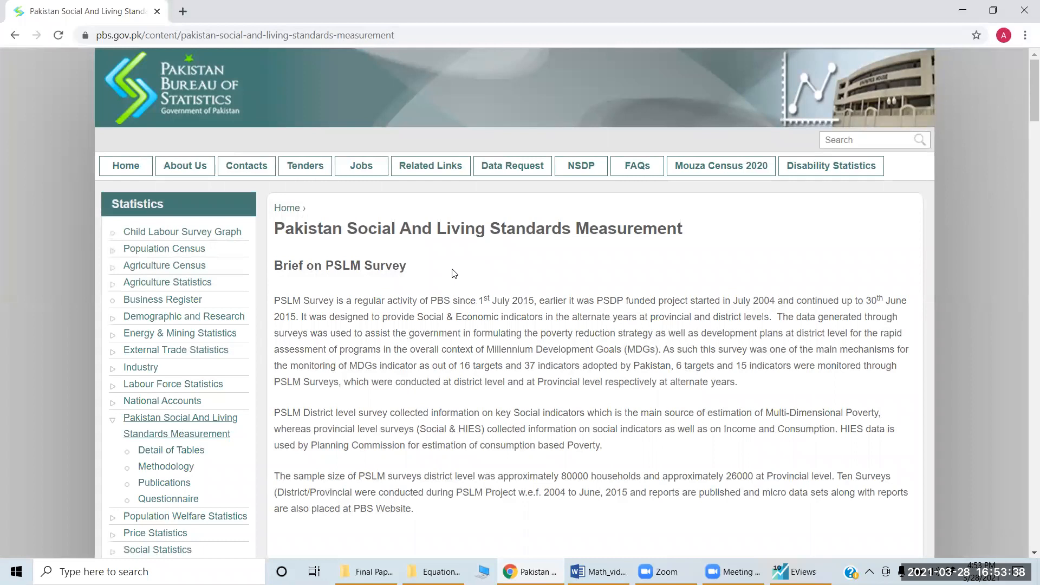
{"action": "key", "text": "alt+Tab"}
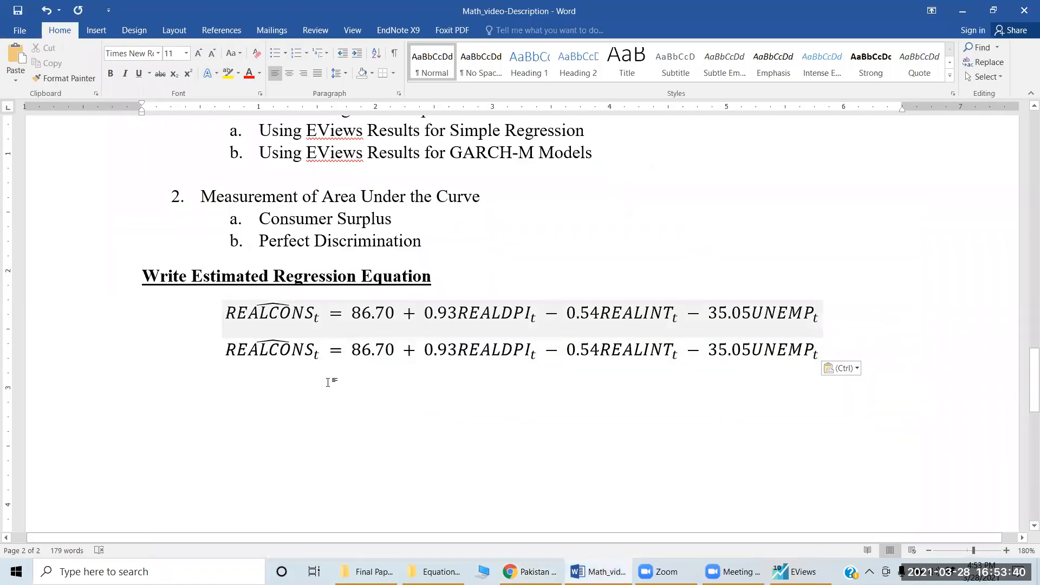
- Replace the subscript of the hatted REALCONS in the copied equation with i
{"action": "left_click", "coordinate": [312, 351]}
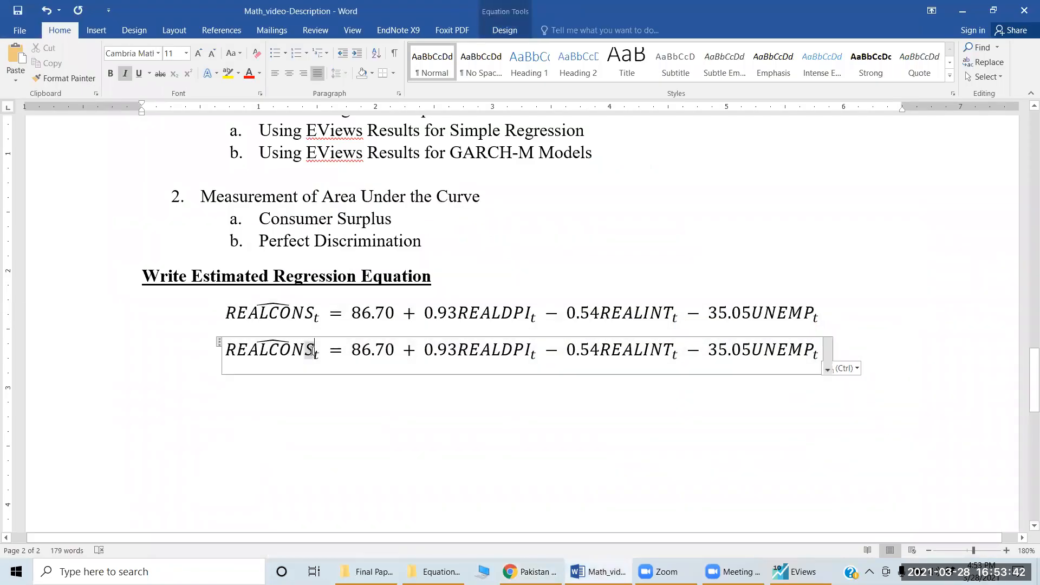
{"action": "left_click", "coordinate": [827, 352]}
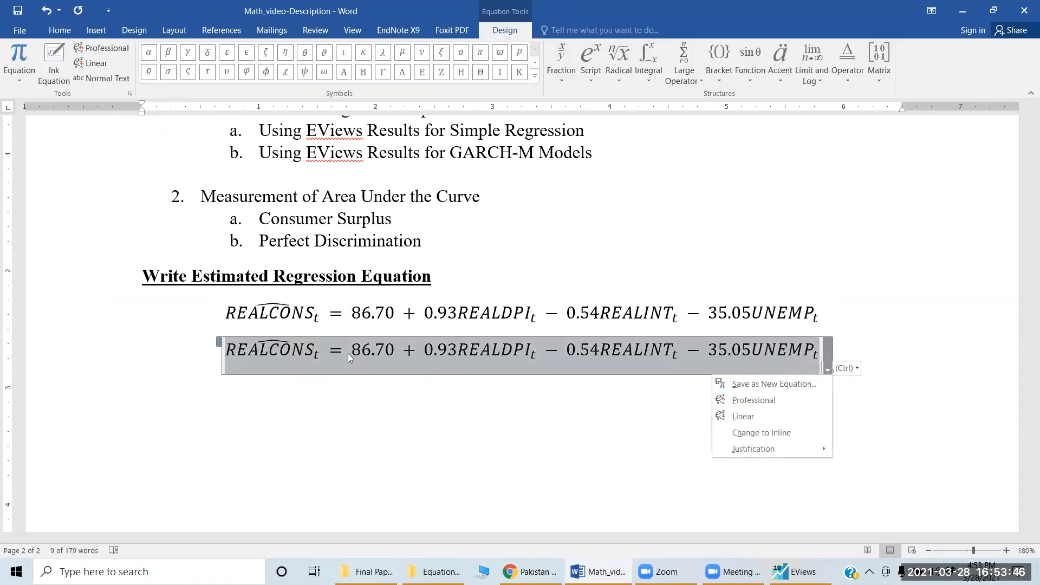
{"action": "left_click", "coordinate": [318, 354]}
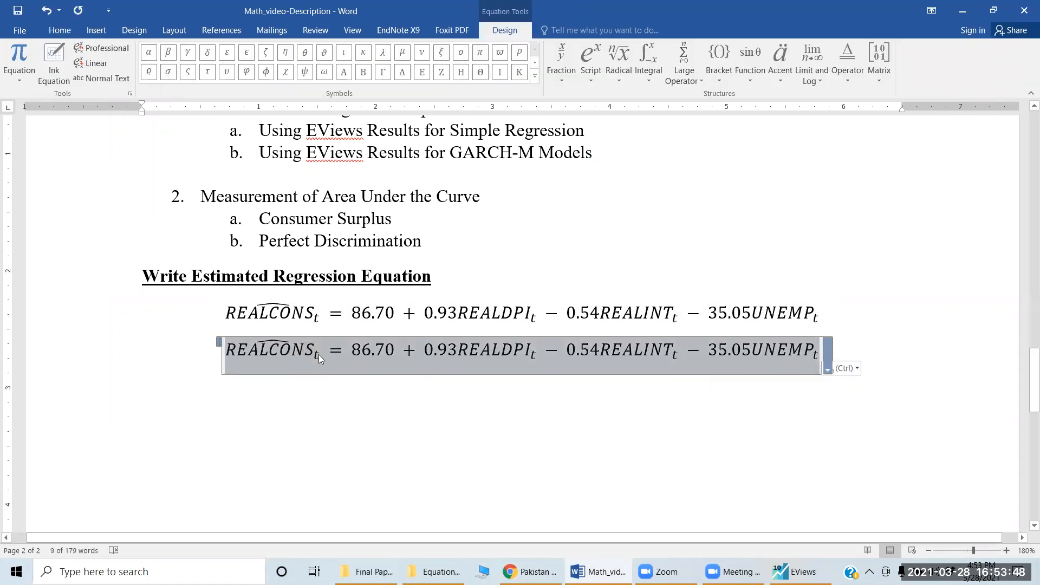
{"action": "left_click", "coordinate": [318, 354]}
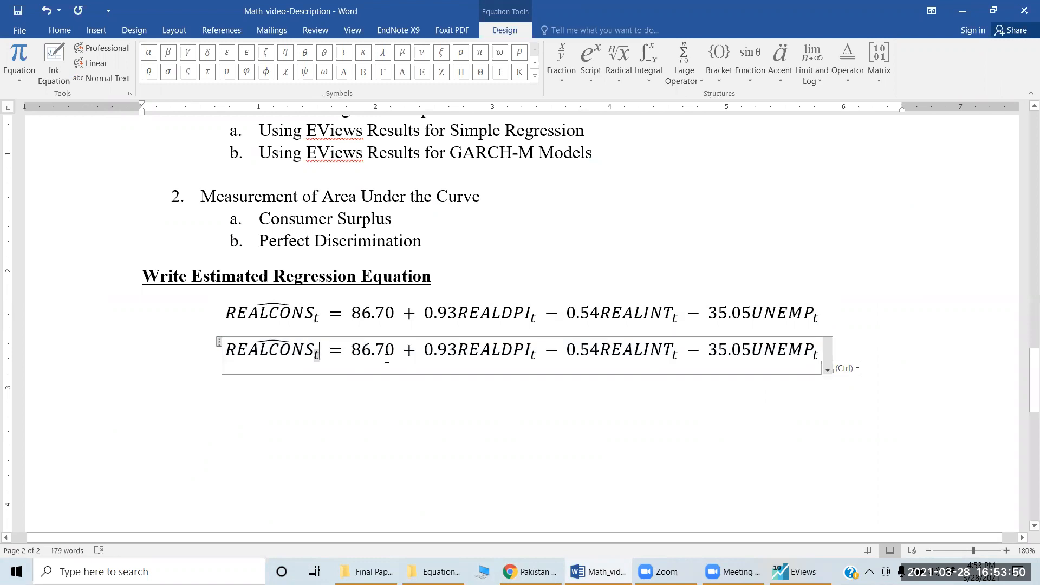
{"action": "key", "text": "Right"}
{"action": "key", "text": "BackSpace"}
{"action": "type", "text": "i"}
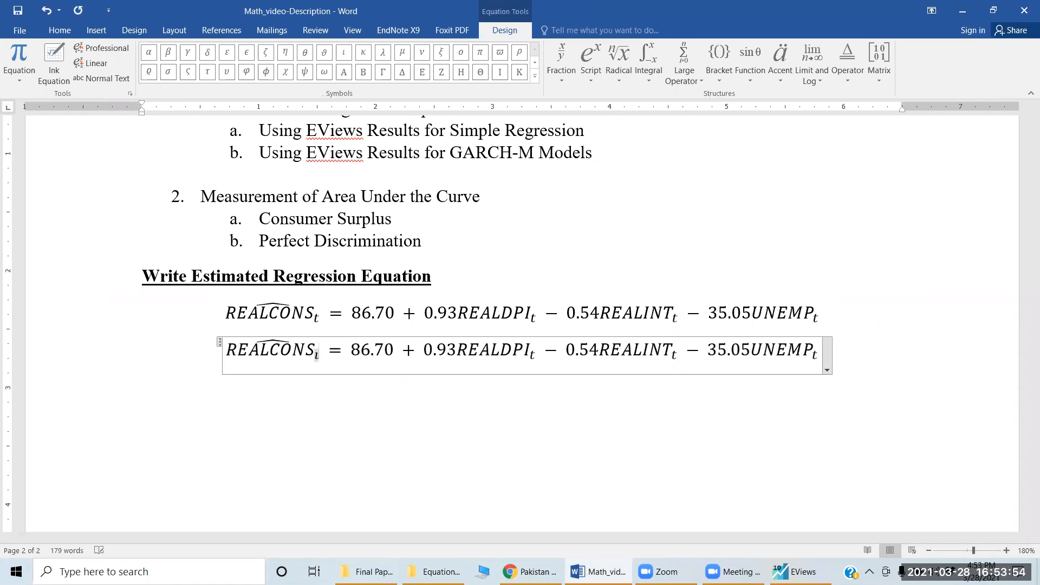
- Replace the subscript of REALDPI in the copied equation with i
{"action": "key", "text": "Right"}
{"action": "key", "text": "Right"}
{"action": "key", "text": "Right"}
{"action": "key", "text": "Right"}
{"action": "key", "text": "Right"}
{"action": "key", "text": "Right"}
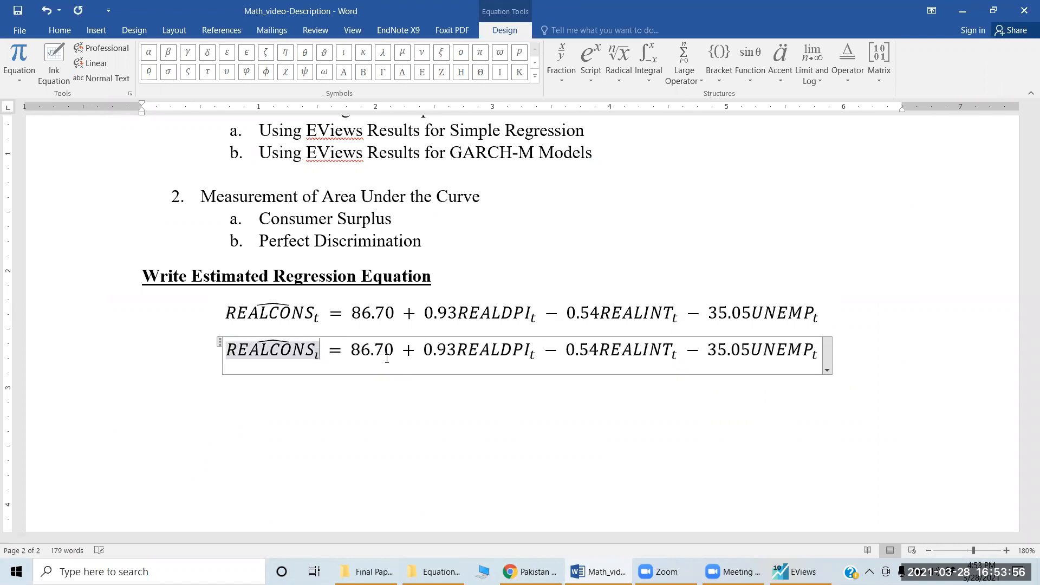
{"action": "key", "text": "Right"}
{"action": "key", "text": "Right"}
{"action": "key", "text": "Right"}
{"action": "key", "text": "Right"}
{"action": "key", "text": "Right"}
{"action": "key", "text": "Right"}
{"action": "key", "text": "Right"}
{"action": "key", "text": "Right"}
{"action": "key", "text": "Right"}
{"action": "key", "text": "Right"}
{"action": "key", "text": "Right"}
{"action": "key", "text": "Right"}
{"action": "key", "text": "Right"}
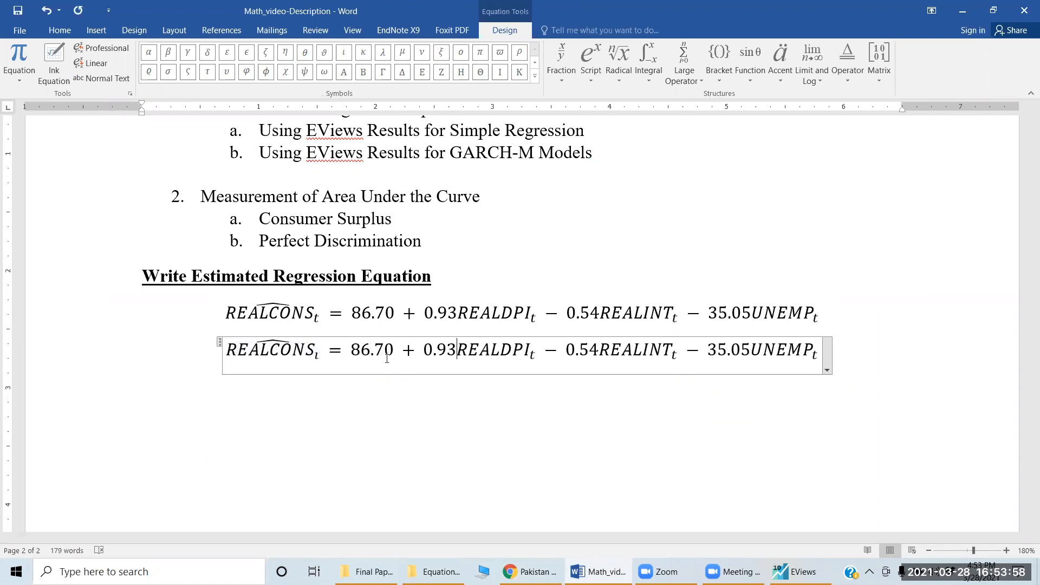
{"action": "key", "text": "Right"}
{"action": "type", "text": "i"}
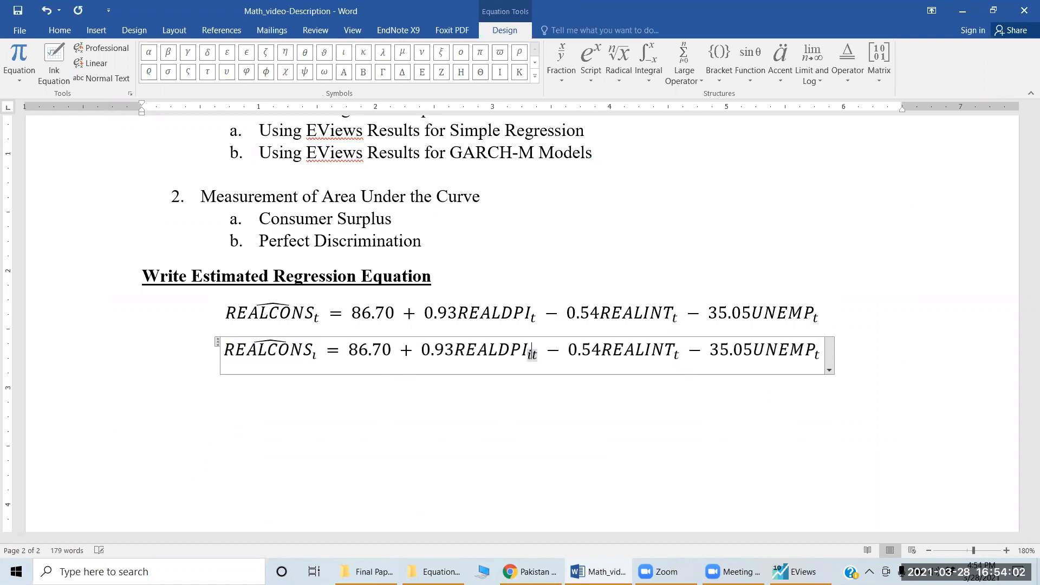
{"action": "key", "text": "Delete"}
- Replace the subscript of REALINT in the copied equation with i
{"action": "key", "text": "Right"}
{"action": "key", "text": "Right"}
{"action": "key", "text": "Right"}
{"action": "key", "text": "Right"}
{"action": "key", "text": "Right"}
{"action": "key", "text": "Right"}
{"action": "key", "text": "Right"}
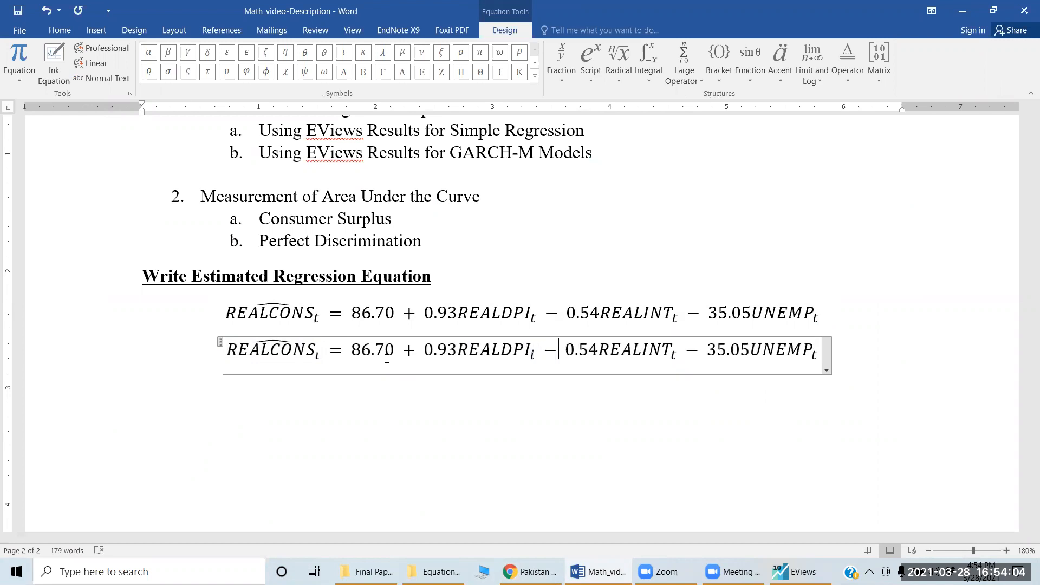
{"action": "key", "text": "Right"}
{"action": "key", "text": "Right"}
{"action": "key", "text": "Right"}
{"action": "key", "text": "Right"}
{"action": "key", "text": "Right"}
{"action": "key", "text": "Right"}
{"action": "key", "text": "Right"}
{"action": "key", "text": "BackSpace"}
{"action": "type", "text": "i"}
- Replace the subscript of UNEMP in the copied equation with i
{"action": "key", "text": "Right"}
{"action": "key", "text": "Right"}
{"action": "key", "text": "Right"}
{"action": "key", "text": "Right"}
{"action": "key", "text": "Right"}
{"action": "key", "text": "Right"}
{"action": "key", "text": "Right"}
{"action": "key", "text": "Right"}
{"action": "key", "text": "Right"}
{"action": "key", "text": "Right"}
{"action": "key", "text": "Right"}
{"action": "key", "text": "Right"}
{"action": "key", "text": "Right"}
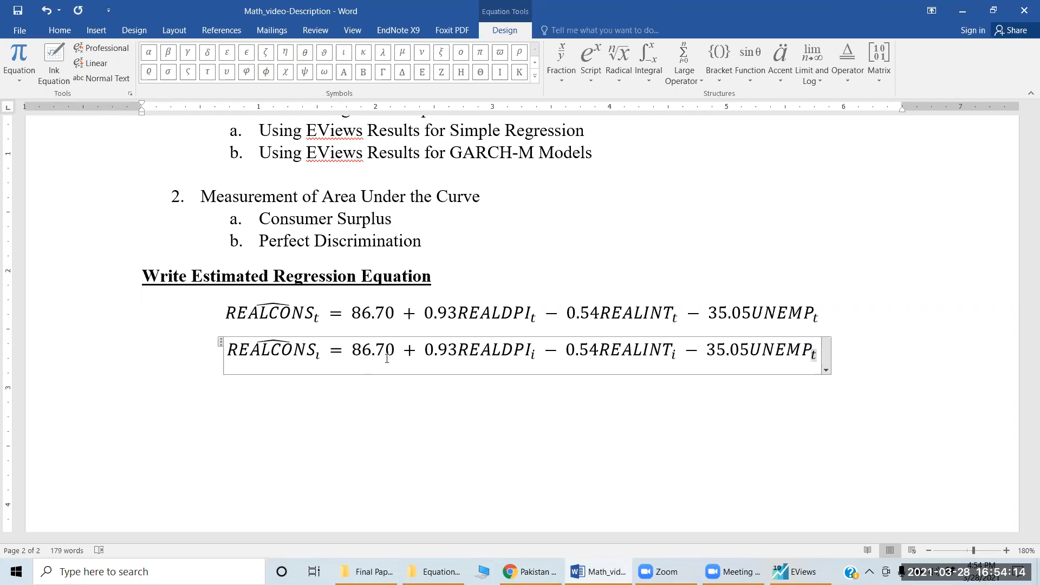
{"action": "type", "text": "i"}
{"action": "key", "text": "Delete"}
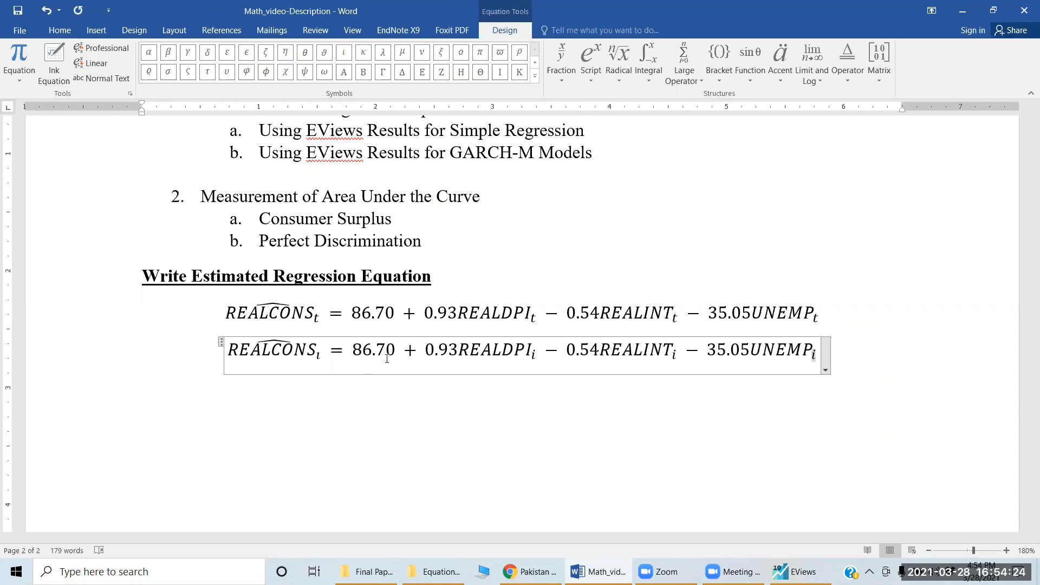
- Change the subscript of the hatted REALCONS in the copied equation to it
{"action": "left_click", "coordinate": [316, 355]}
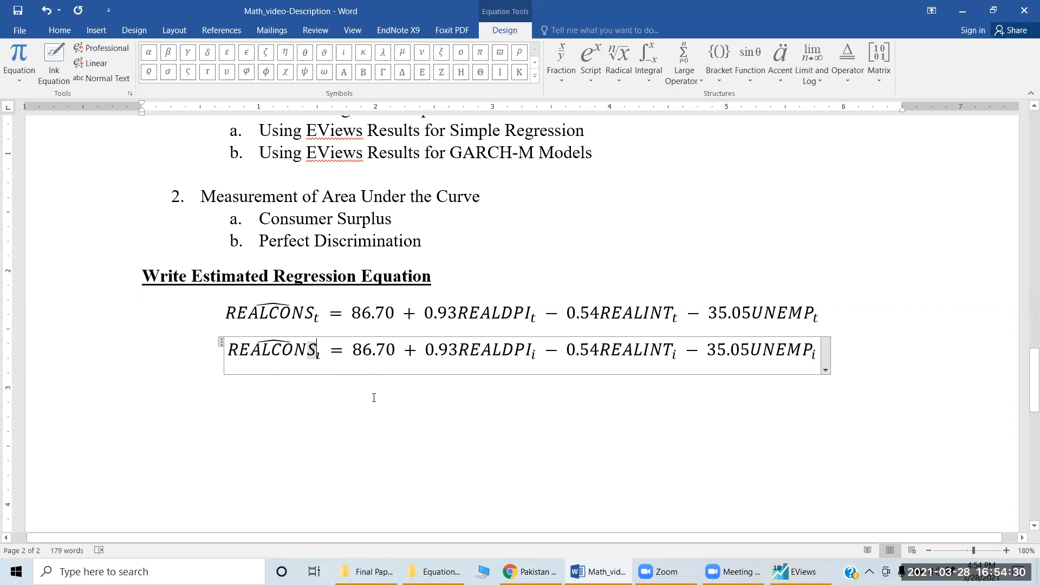
{"action": "key", "text": "Right"}
{"action": "left_click", "coordinate": [318, 355]}
{"action": "left_click", "coordinate": [319, 357]}
{"action": "type", "text": "it"}
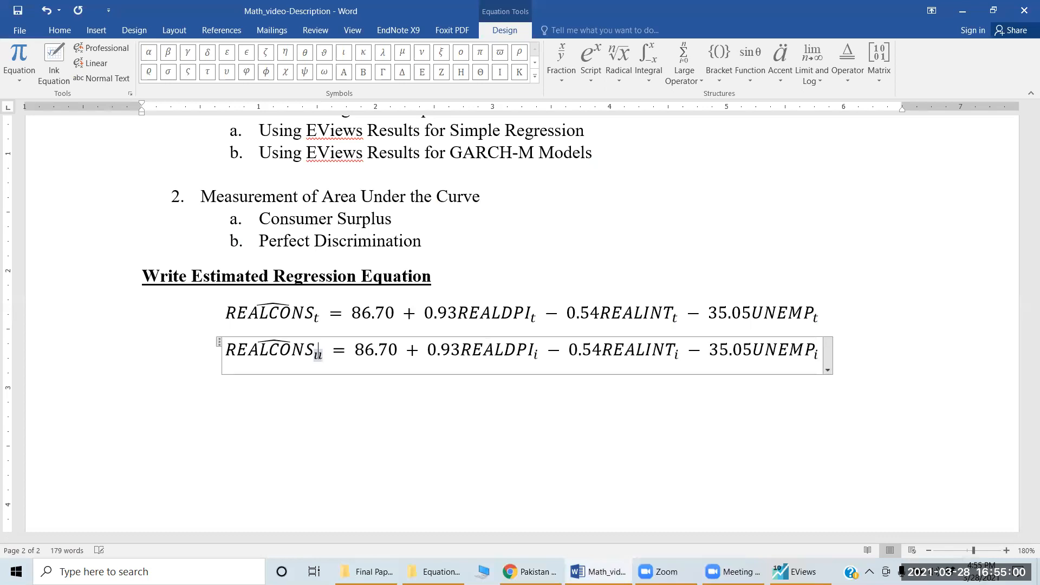
{"action": "key", "text": "Delete"}
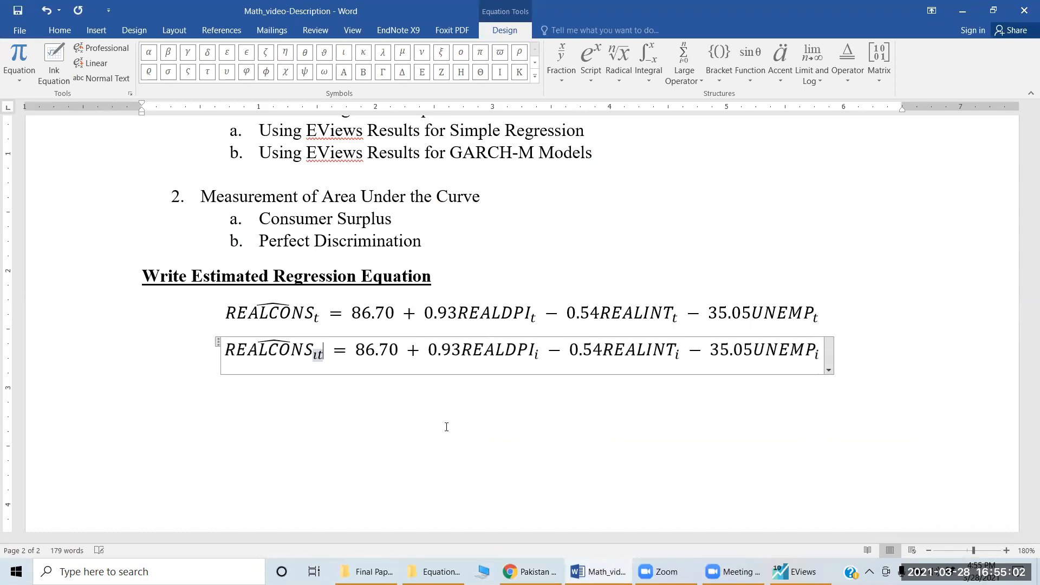
{"action": "key", "text": "Right"}
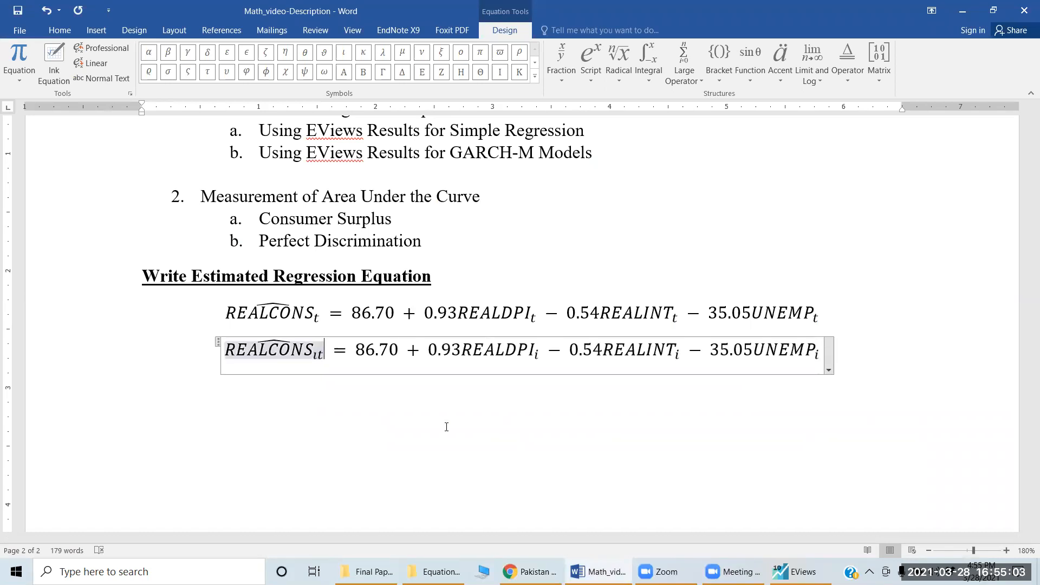
- Add t to the subscripts of REALDPI and REALINT in the copied equation so that both read it
{"action": "left_click", "coordinate": [535, 355]}
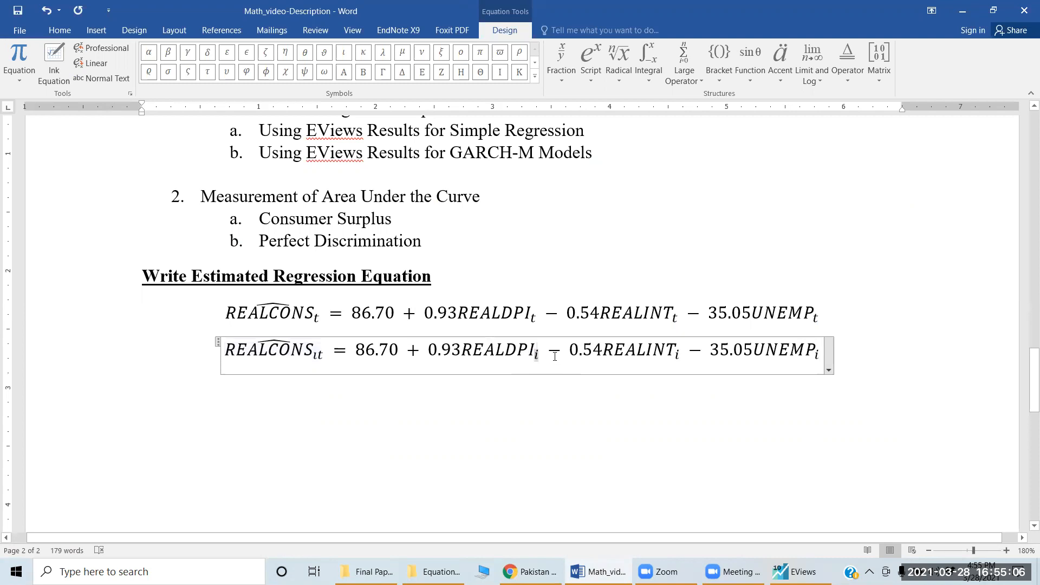
{"action": "type", "text": "t"}
{"action": "key", "text": "Right"}
{"action": "key", "text": "Right"}
{"action": "key", "text": "Right"}
{"action": "key", "text": "Right"}
{"action": "key", "text": "Right"}
{"action": "key", "text": "Right"}
{"action": "key", "text": "Right"}
{"action": "key", "text": "Right"}
{"action": "key", "text": "Right"}
{"action": "key", "text": "Right"}
{"action": "key", "text": "Right"}
{"action": "key", "text": "Right"}
{"action": "key", "text": "Right"}
{"action": "key", "text": "Right"}
{"action": "key", "text": "Right"}
{"action": "type", "text": "y"}
{"action": "key", "text": "BackSpace"}
{"action": "type", "text": "t"}
- Change the subscript of UNEMP in the copied equation to it, and place the cursor on the empty line below the equation
{"action": "key", "text": "Right"}
{"action": "key", "text": "Right"}
{"action": "key", "text": "Right"}
{"action": "key", "text": "Right"}
{"action": "key", "text": "Right"}
{"action": "key", "text": "Right"}
{"action": "key", "text": "Right"}
{"action": "key", "text": "Right"}
{"action": "key", "text": "Right"}
{"action": "key", "text": "Right"}
{"action": "key", "text": "Right"}
{"action": "key", "text": "Right"}
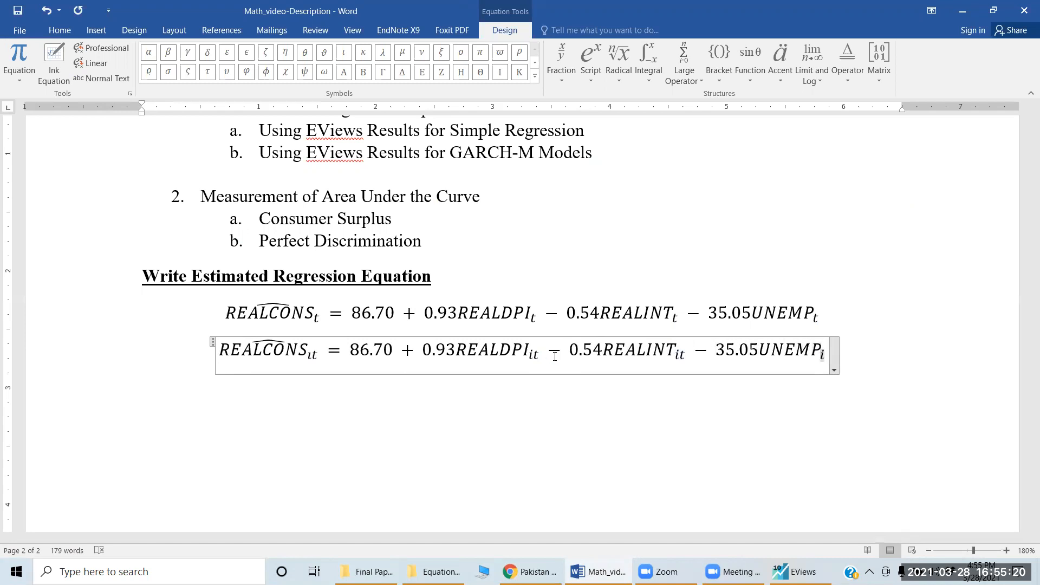
{"action": "type", "text": "it"}
{"action": "key", "text": "Delete"}
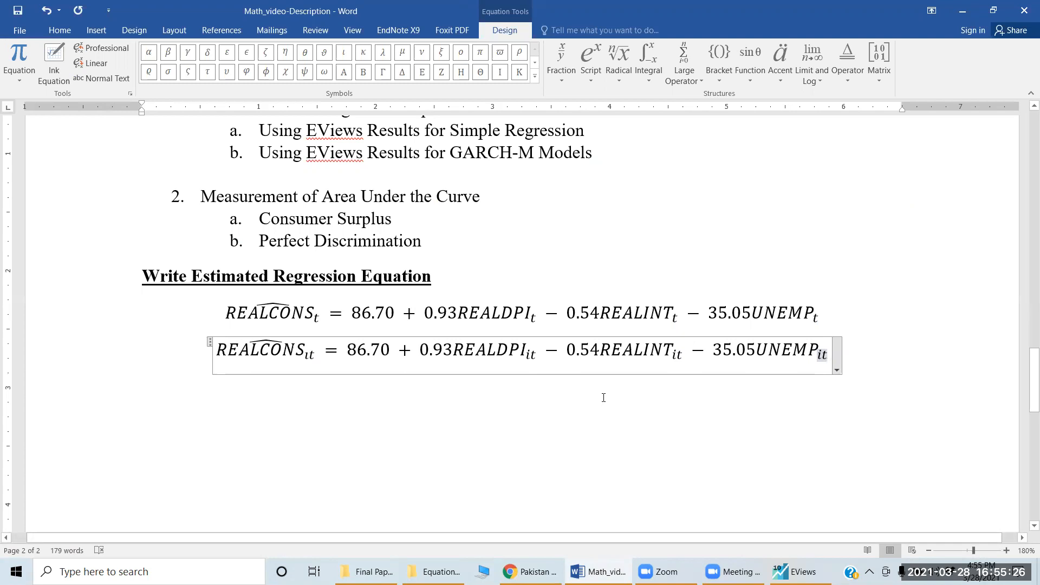
{"action": "left_click", "coordinate": [908, 366]}
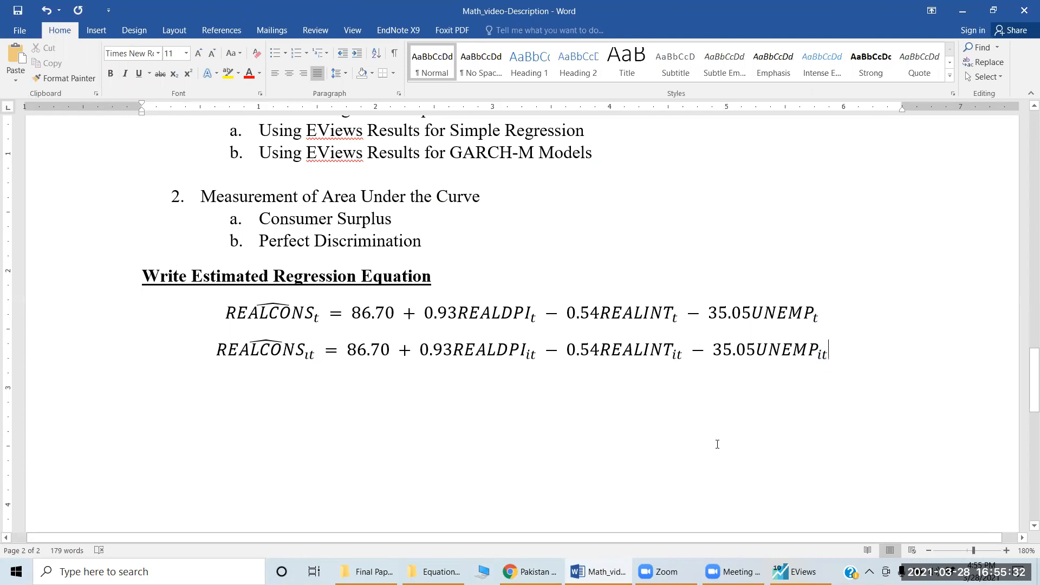
{"action": "left_click", "coordinate": [831, 434]}
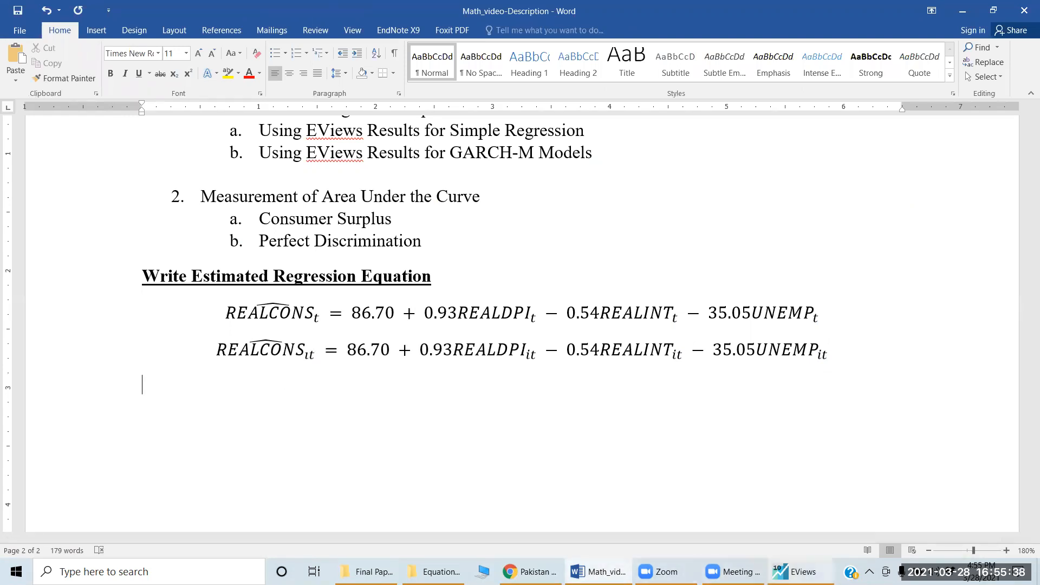
{"action": "left_click", "coordinate": [800, 572]}
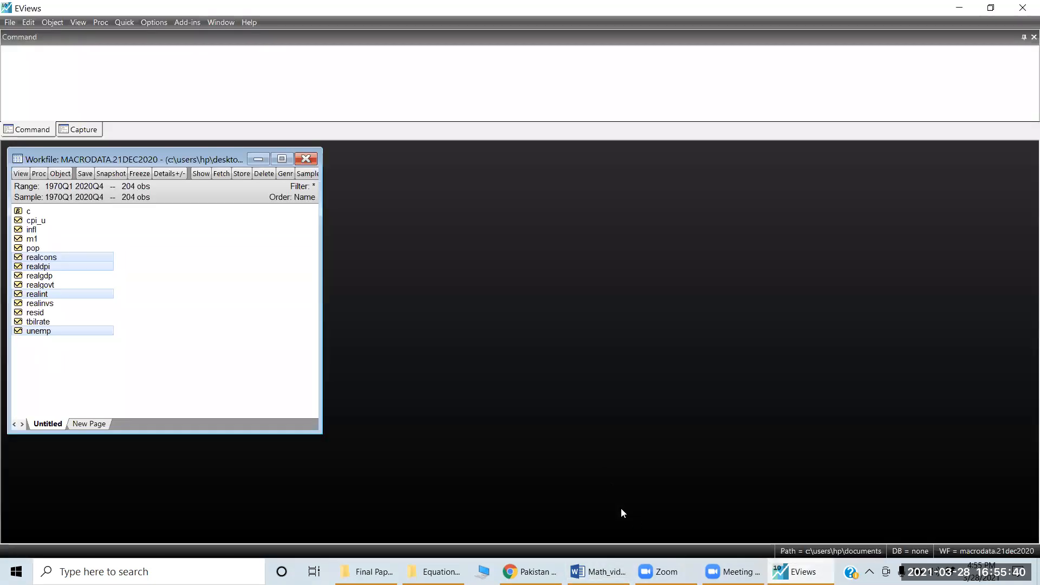
{"action": "left_click", "coordinate": [595, 569]}
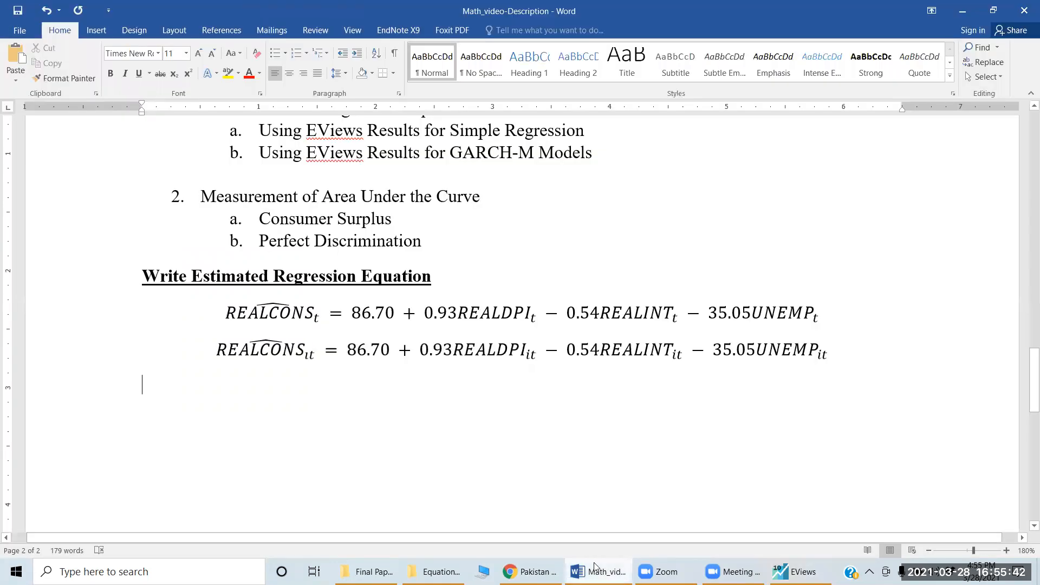
{"action": "scroll", "coordinate": [434, 305], "scroll_direction": "up", "scroll_amount": 5}
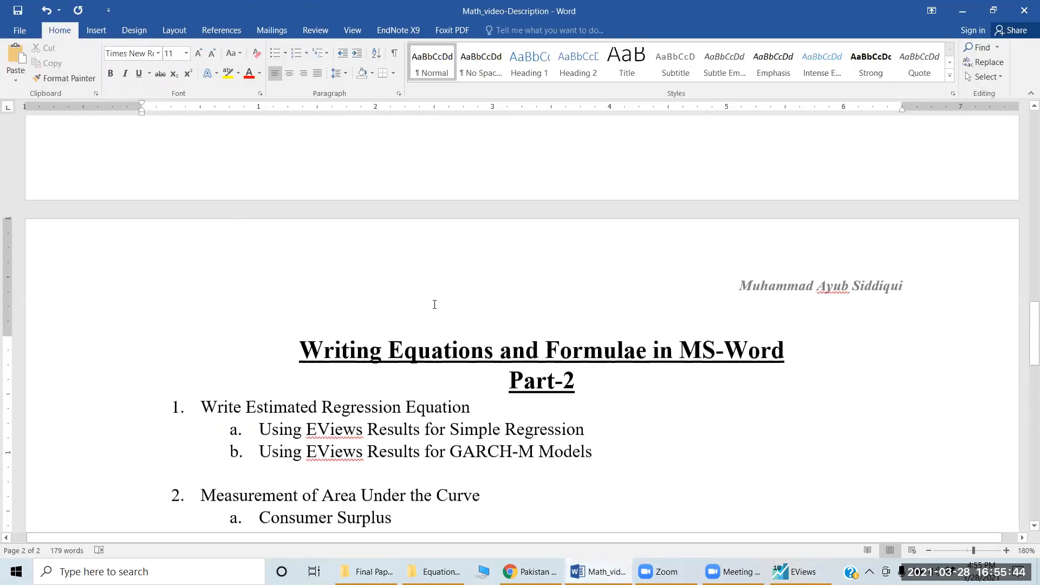
{"action": "scroll", "coordinate": [434, 304], "scroll_direction": "down", "scroll_amount": 4}
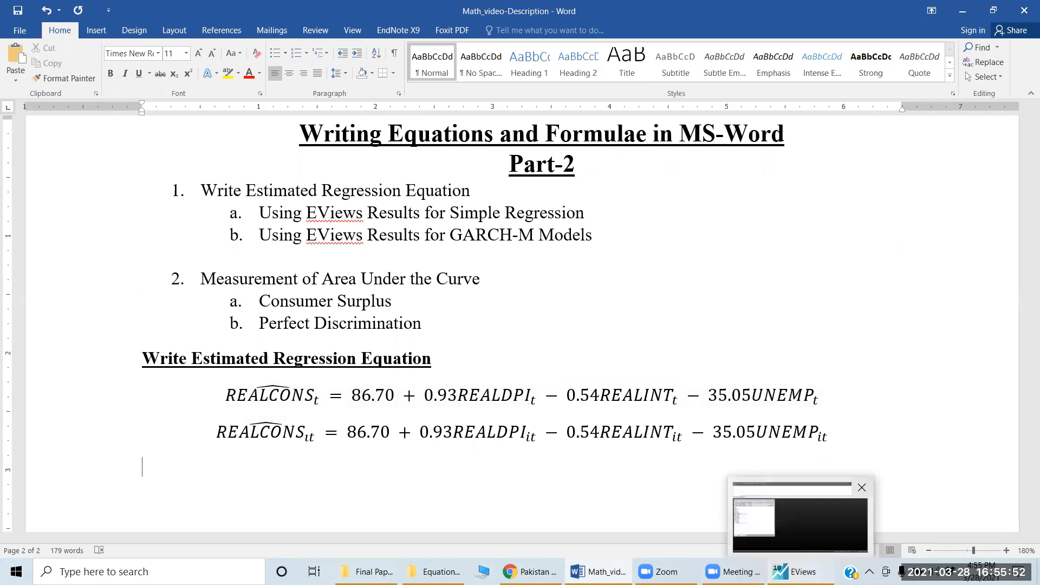
- Switch to EViews, clear the series selection in the workfile and select only realinvs
{"action": "left_click", "coordinate": [799, 572]}
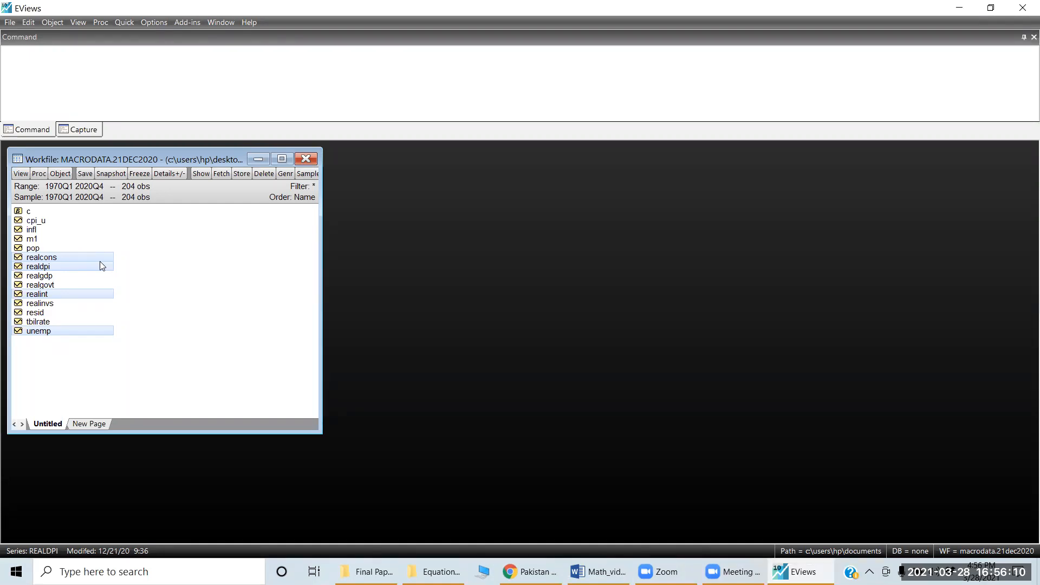
{"action": "left_click", "coordinate": [160, 291]}
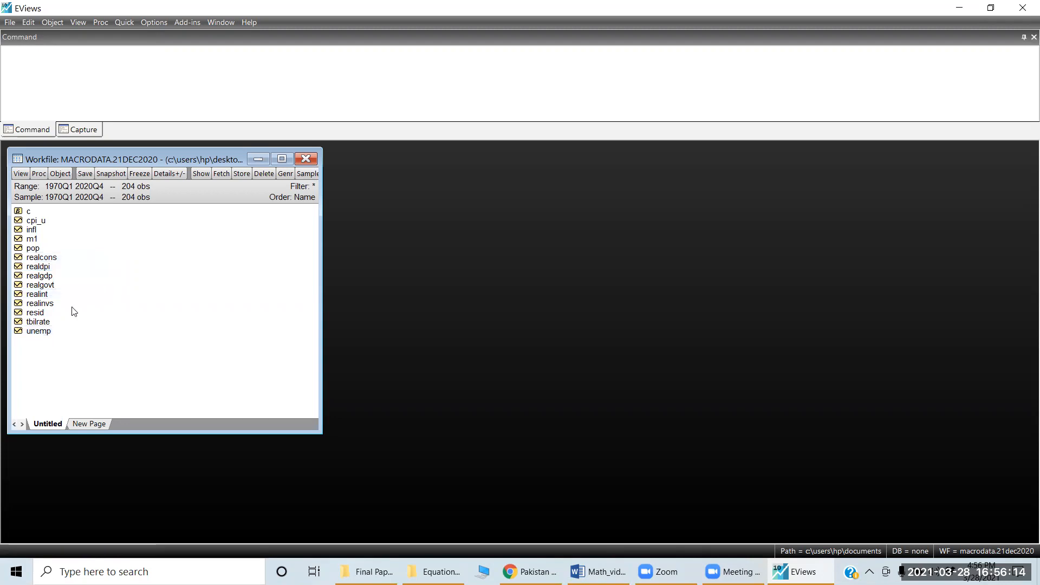
{"action": "left_click", "coordinate": [43, 306]}
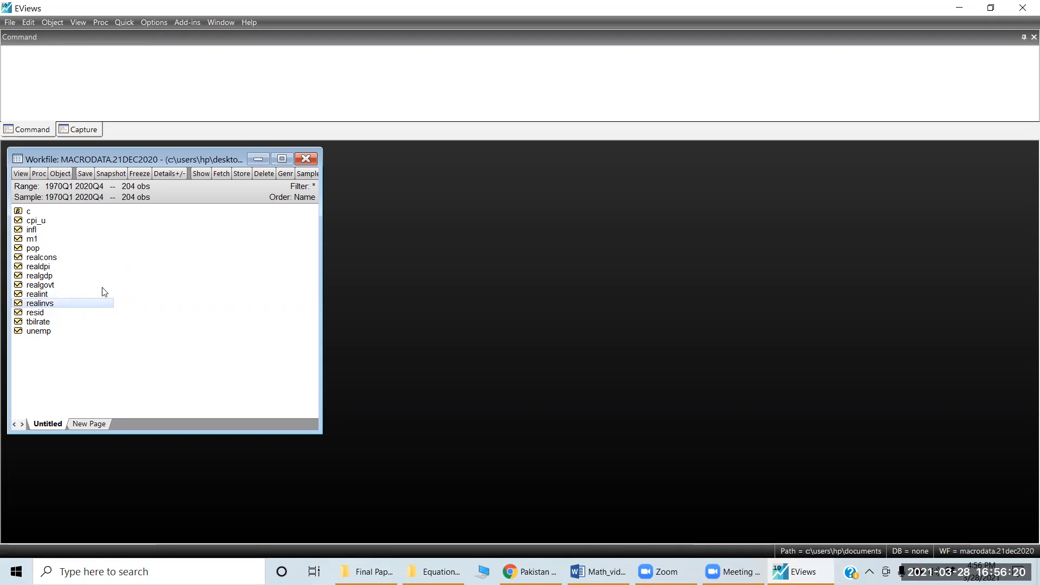
- Start a new equation estimation with the specification realinvs c realinvs(-1)
{"action": "left_click", "coordinate": [124, 22]}
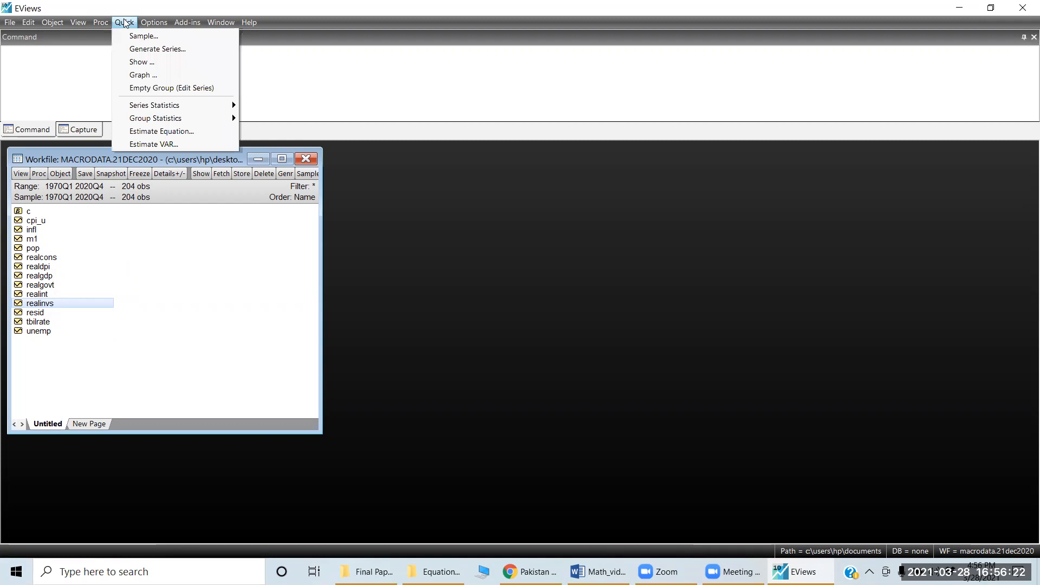
{"action": "left_click", "coordinate": [170, 131]}
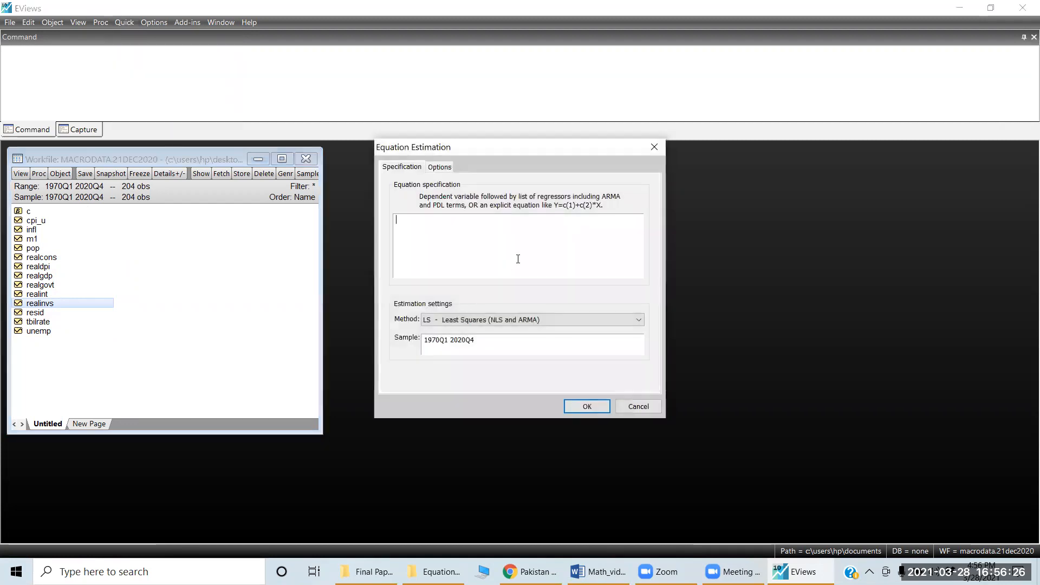
{"action": "type", "text": "real"}
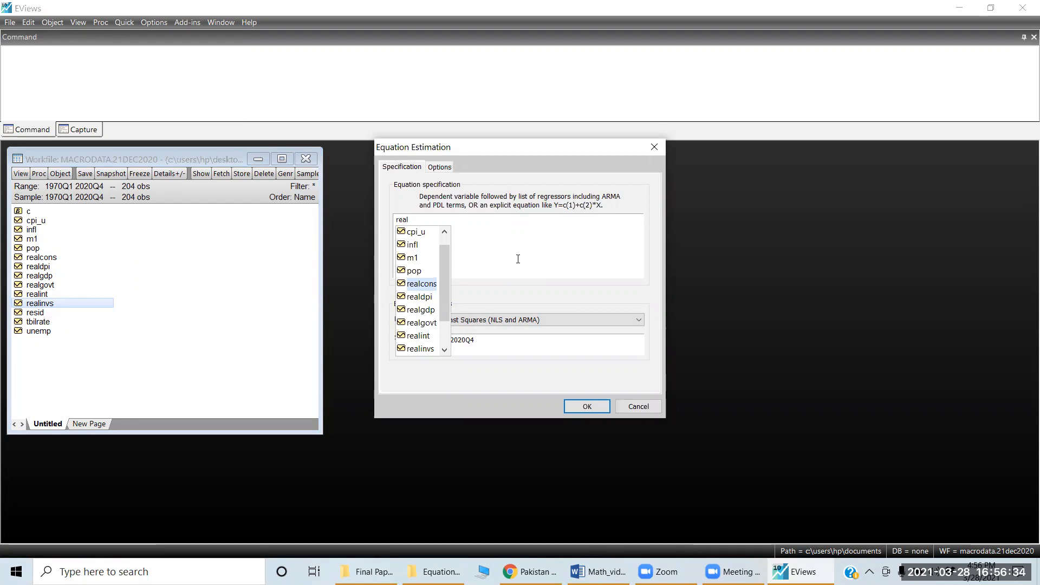
{"action": "type", "text": "in"}
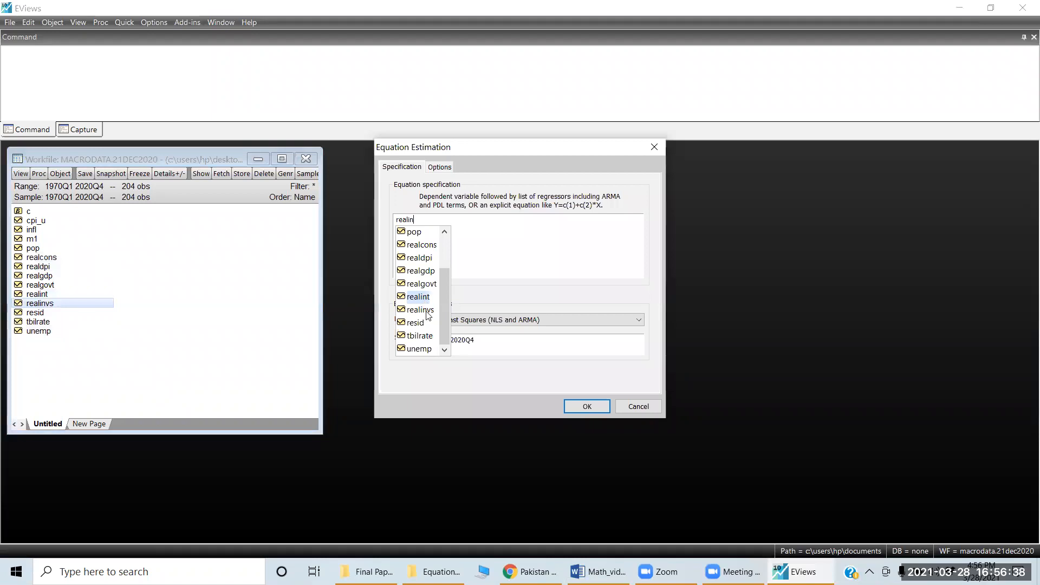
{"action": "left_click", "coordinate": [426, 312]}
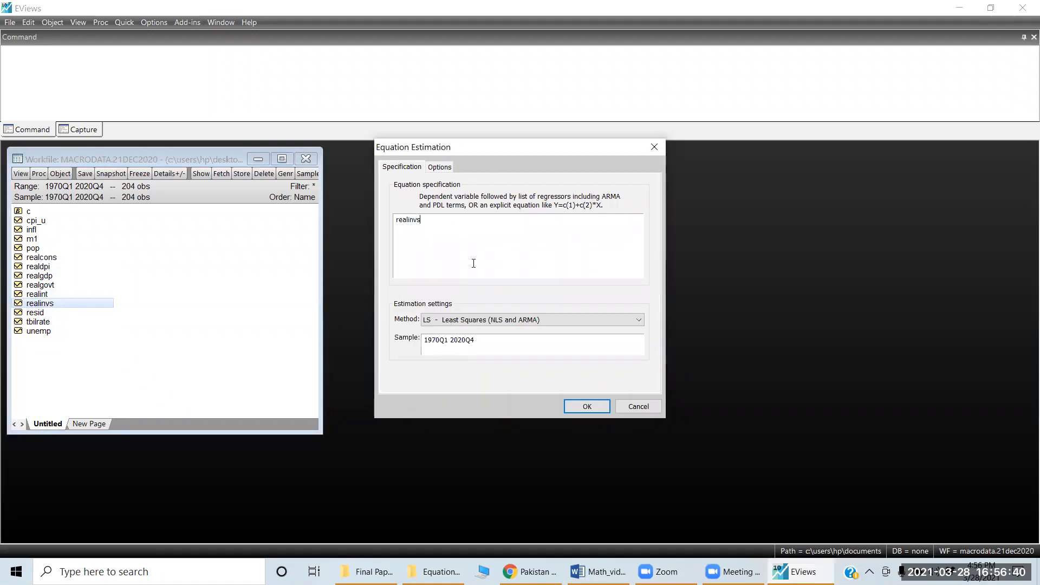
{"action": "key", "text": "ctrl+a"}
{"action": "key", "text": "ctrl+c"}
{"action": "left_click", "coordinate": [473, 264]}
{"action": "type", "text": "c"}
{"action": "key", "text": "ctrl+v"}
{"action": "type", "text": "(-1)"}
- Estimate the equation with the ARCH method, using Std. Dev. as the ARCH-M term
{"action": "left_click", "coordinate": [553, 319]}
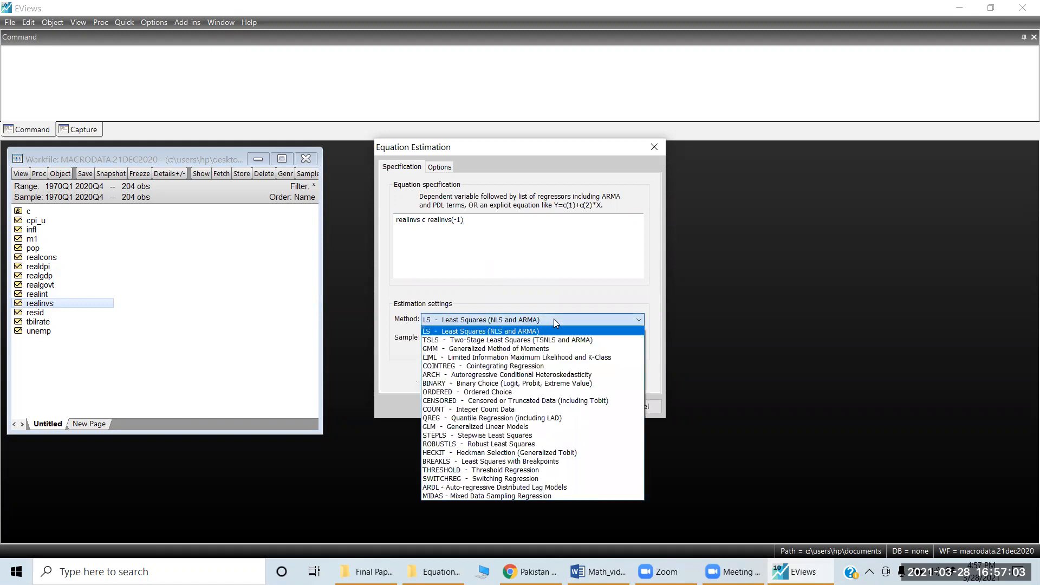
{"action": "left_click", "coordinate": [495, 374]}
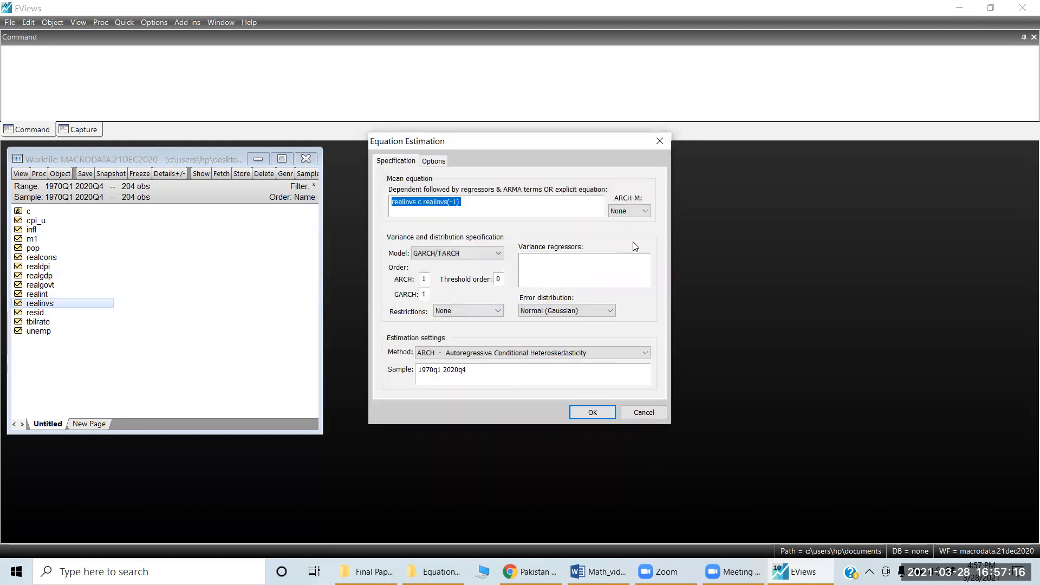
{"action": "left_click", "coordinate": [631, 210]}
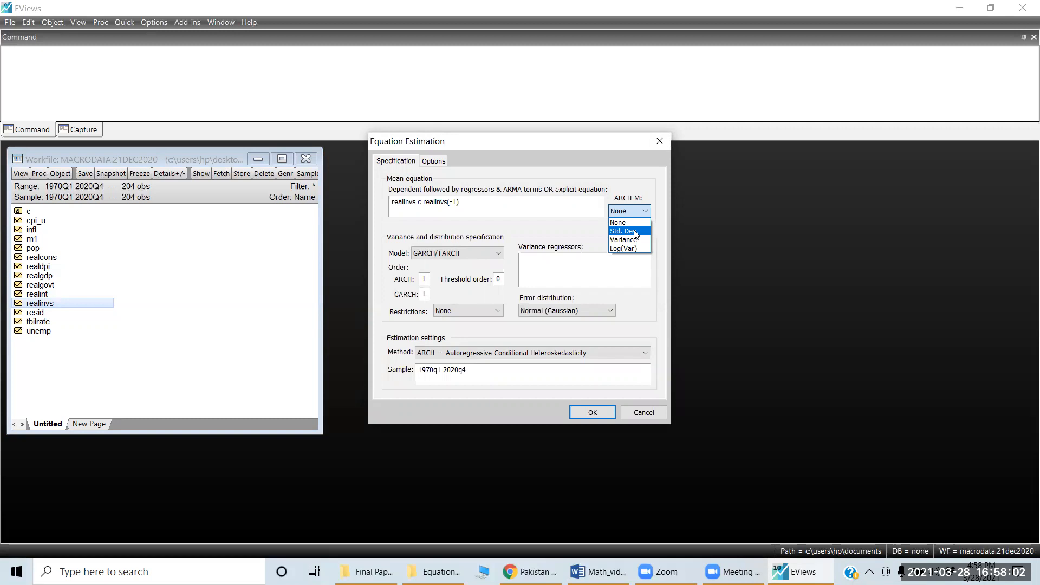
{"action": "left_click", "coordinate": [634, 234]}
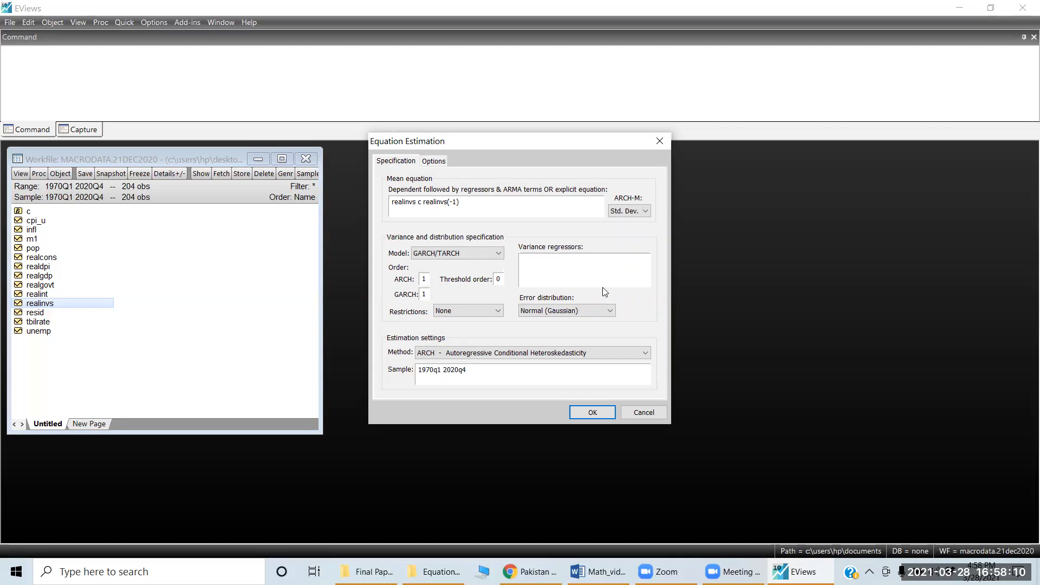
{"action": "left_click", "coordinate": [594, 412]}
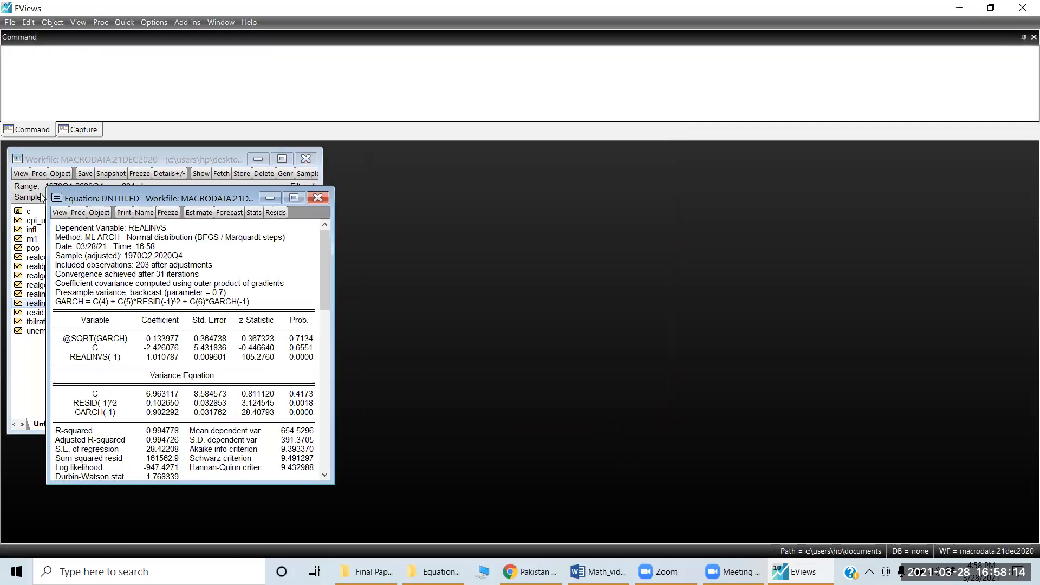
- Show the representations of the estimated equation and copy the REALINVS mean equation with substituted coefficients
{"action": "left_click", "coordinate": [58, 214]}
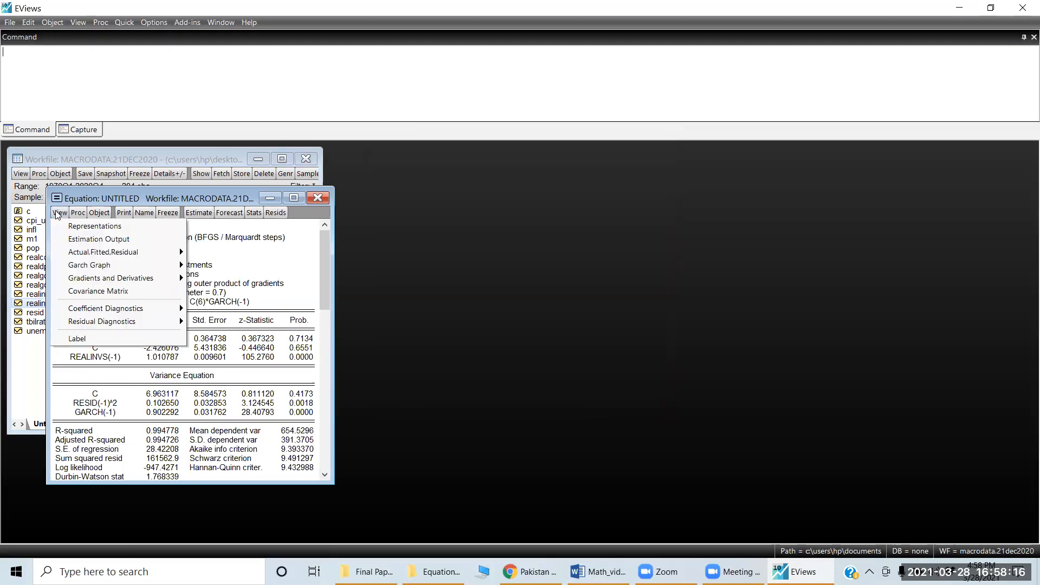
{"action": "left_click", "coordinate": [87, 226]}
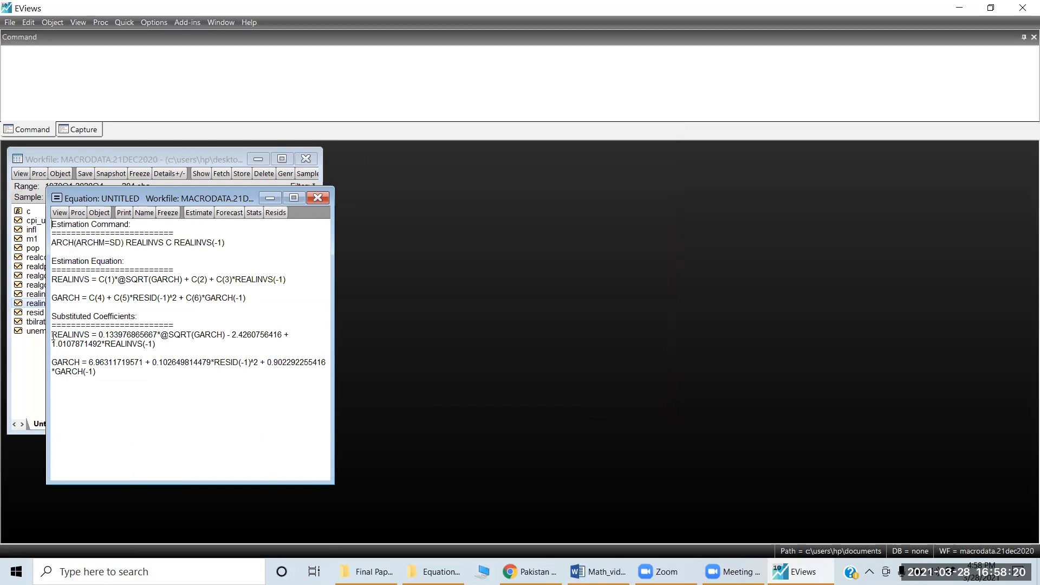
{"action": "left_click_drag", "start_coordinate": [52, 334], "coordinate": [162, 344]}
{"action": "key", "text": "ctrl+c"}
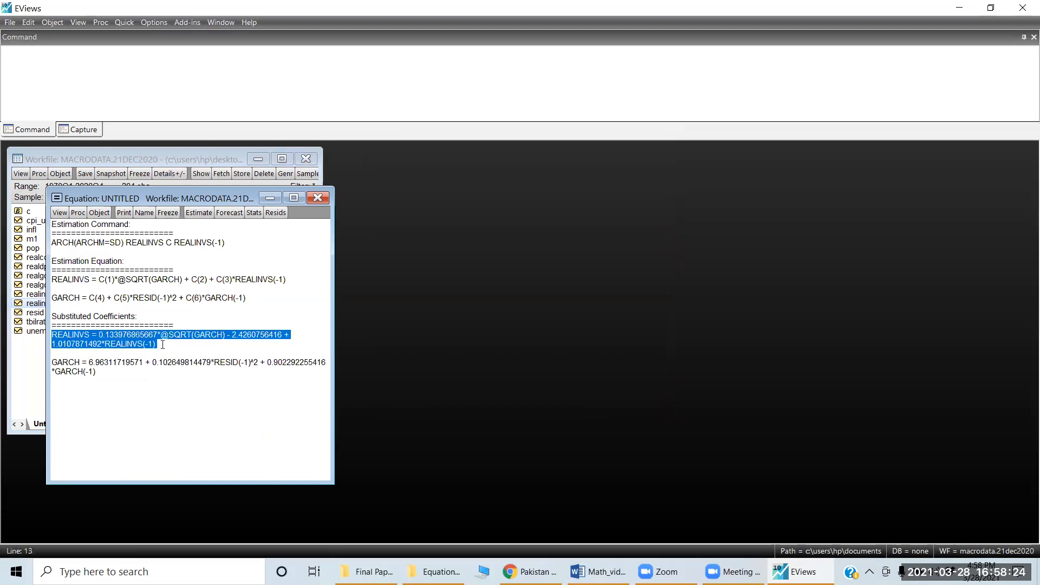
- Return to Word and insert a new blank equation on the line below the two regression equations
{"action": "key", "text": "alt+Tab"}
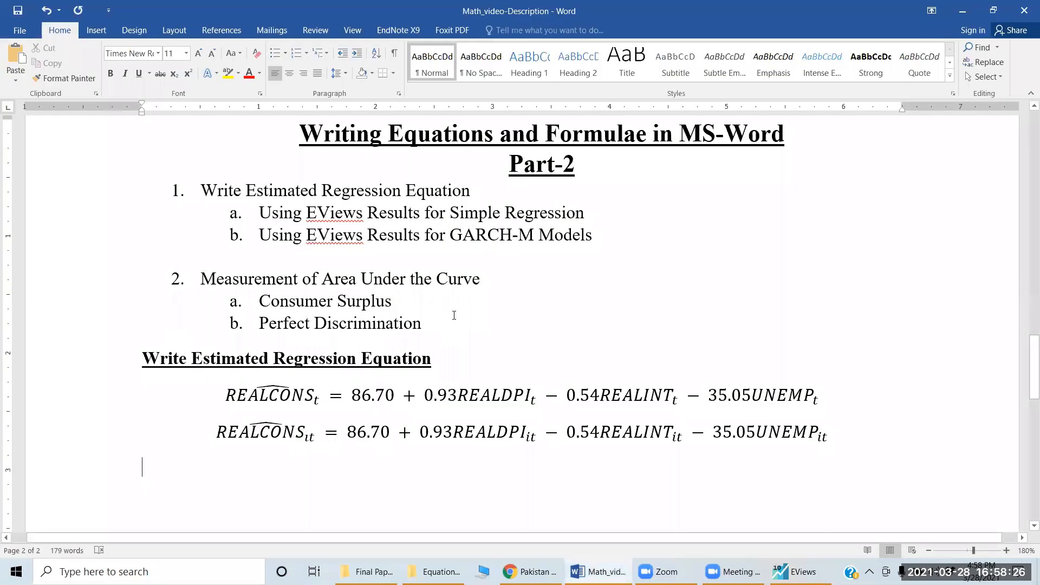
{"action": "scroll", "coordinate": [462, 298], "scroll_direction": "down", "scroll_amount": 3}
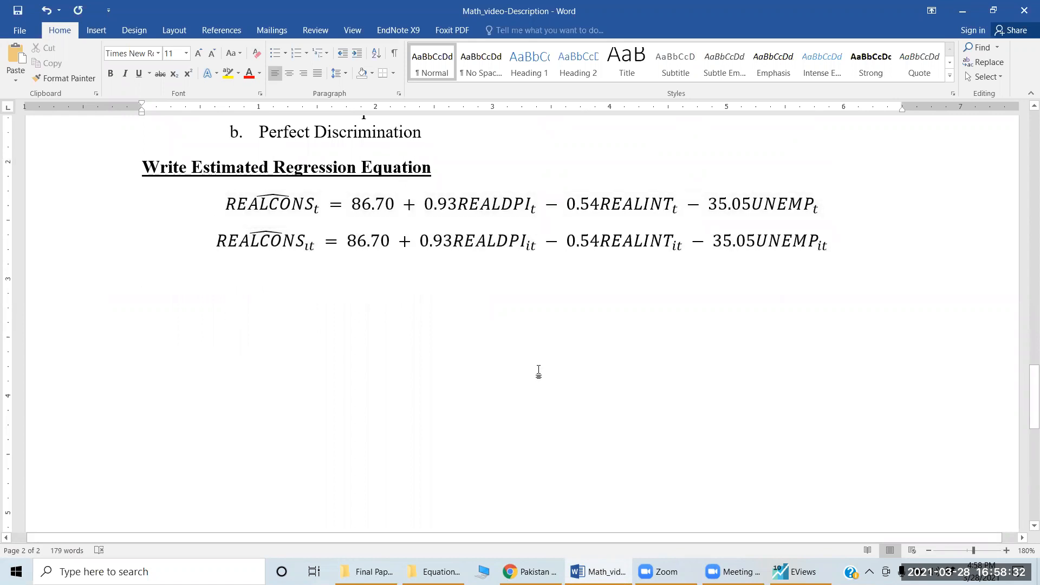
{"action": "key", "text": "alt+equal"}
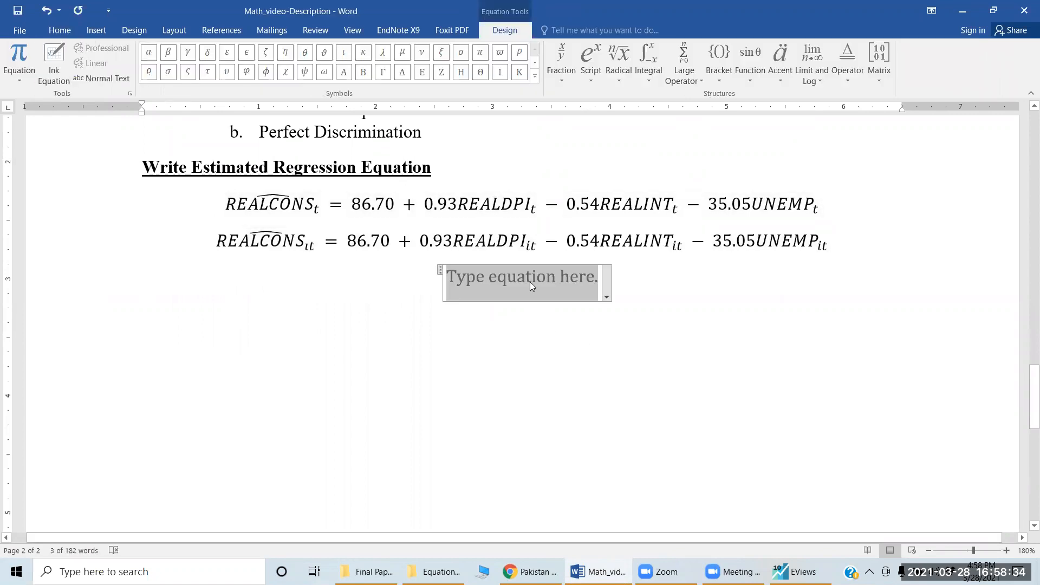
- Paste the copied REALINVS mean equation as text only into the blank equation and place a hat over the left-hand REALINVS
{"action": "right_click", "coordinate": [530, 281]}
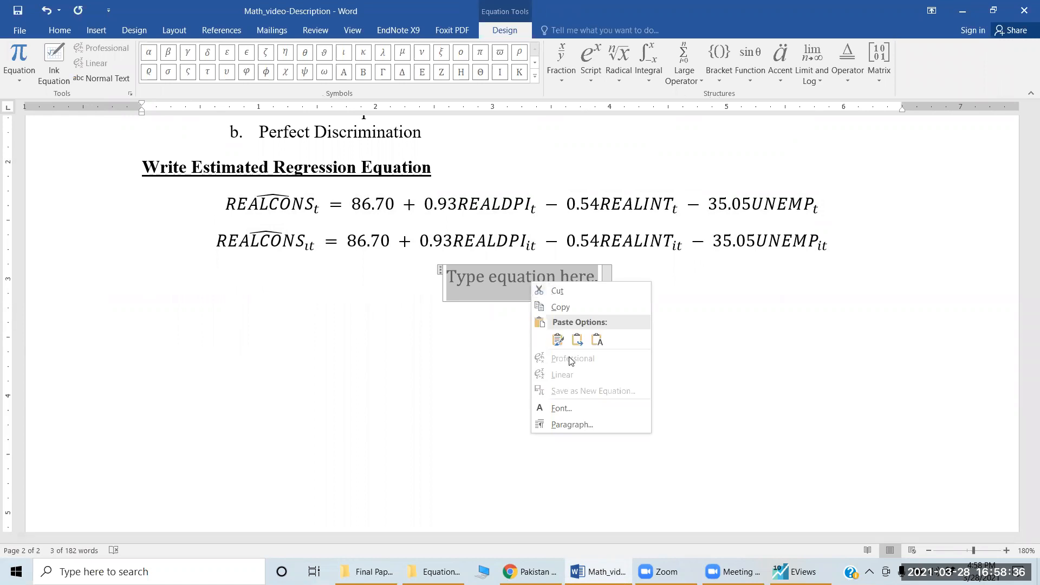
{"action": "left_click", "coordinate": [596, 339]}
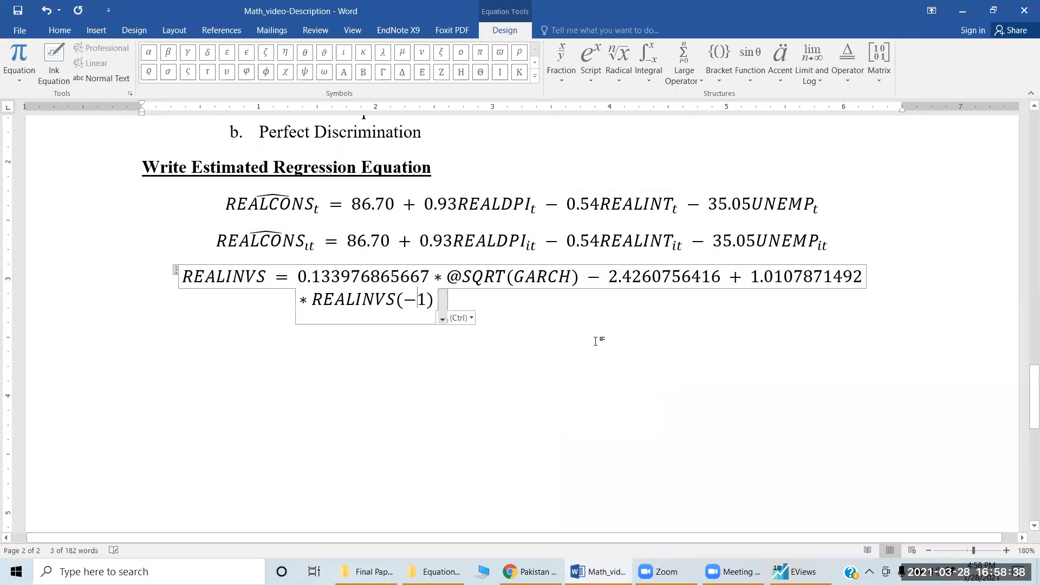
{"action": "left_click", "coordinate": [270, 277]}
{"action": "key", "text": "Left"}
{"action": "type", "text": ")"}
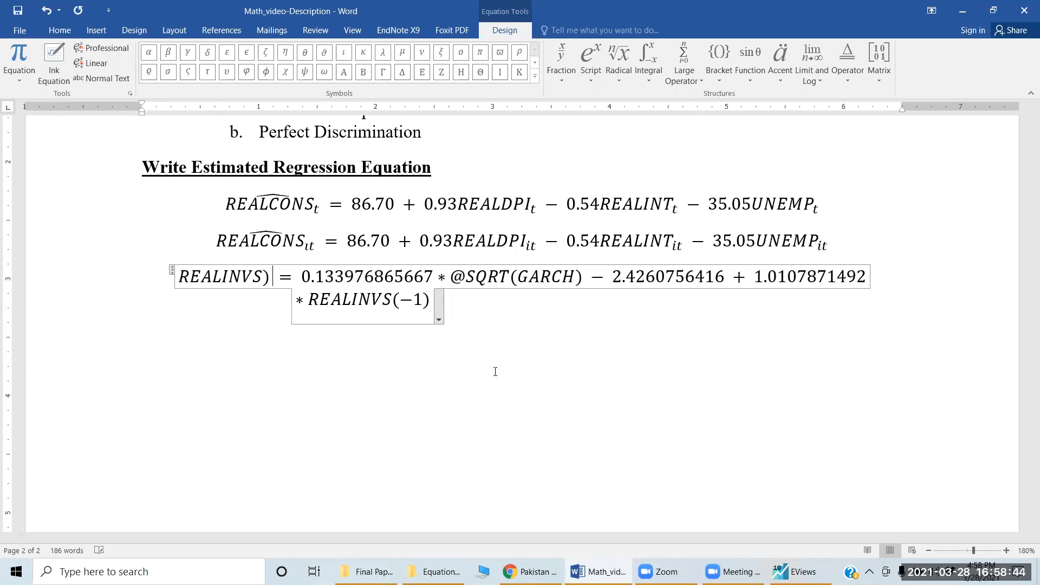
{"action": "type", "text": "("}
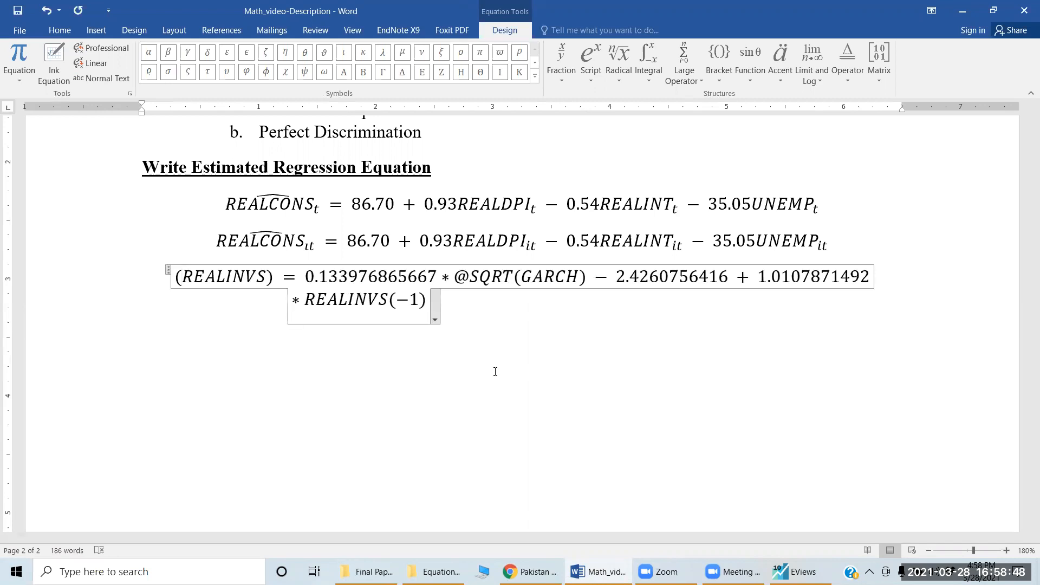
{"action": "key", "text": "Right"}
{"action": "key", "text": "Right"}
{"action": "key", "text": "Right"}
{"action": "key", "text": "Right"}
{"action": "key", "text": "Right"}
{"action": "key", "text": "Right"}
{"action": "key", "text": "Right"}
{"action": "key", "text": "Right"}
{"action": "key", "text": "Right"}
{"action": "type", "text": "\\ha"}
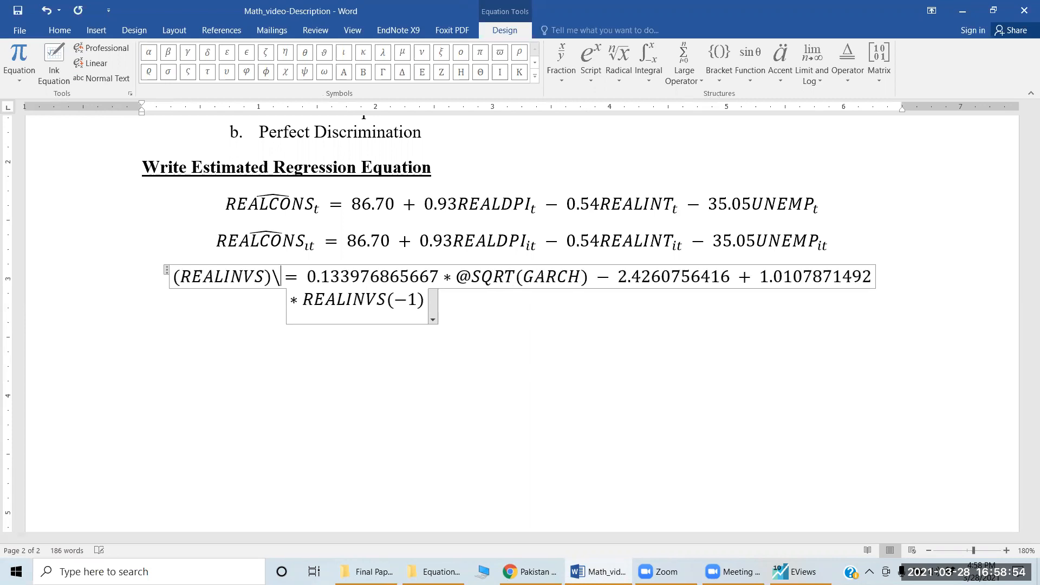
{"action": "type", "text": "t"}
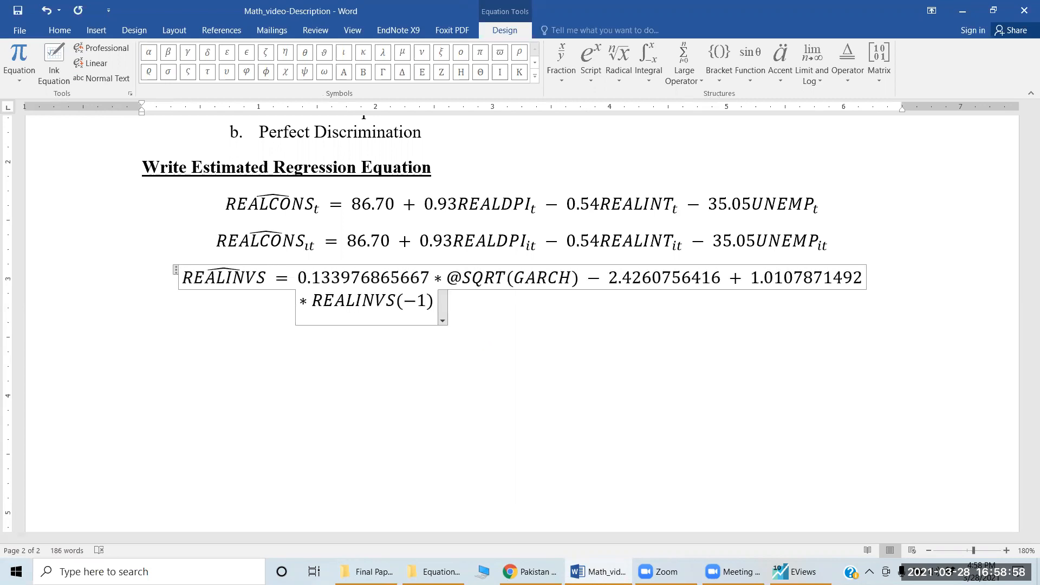
- Round the coefficient before SQRT(GARCH) to 0.134 and remove the asterisk and @ sign after it
{"action": "key", "text": "Right"}
{"action": "key", "text": "Right"}
{"action": "key", "text": "Right"}
{"action": "key", "text": "Right"}
{"action": "key", "text": "Right"}
{"action": "key", "text": "Right"}
{"action": "key", "text": "BackSpace"}
{"action": "type", "text": "4"}
{"action": "key", "text": "shift+Right"}
{"action": "key", "text": "shift+Right"}
{"action": "key", "text": "shift+Right"}
{"action": "key", "text": "shift+Right"}
{"action": "key", "text": "shift+Right"}
{"action": "key", "text": "shift+Right"}
{"action": "key", "text": "shift+Right"}
{"action": "key", "text": "shift+Right"}
{"action": "key", "text": "shift+Right"}
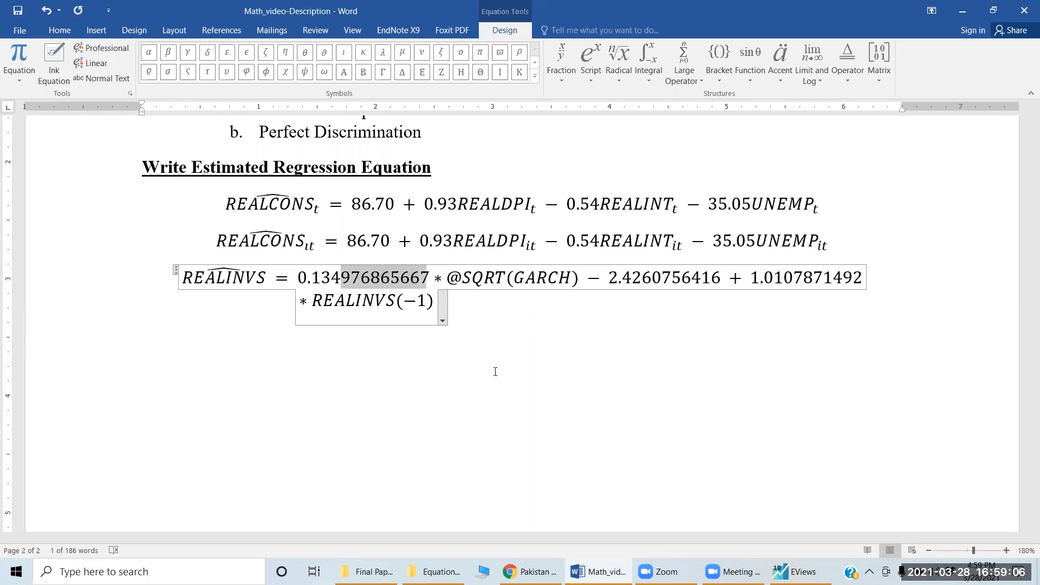
{"action": "key", "text": "shift+Right"}
{"action": "key", "text": "BackSpace"}
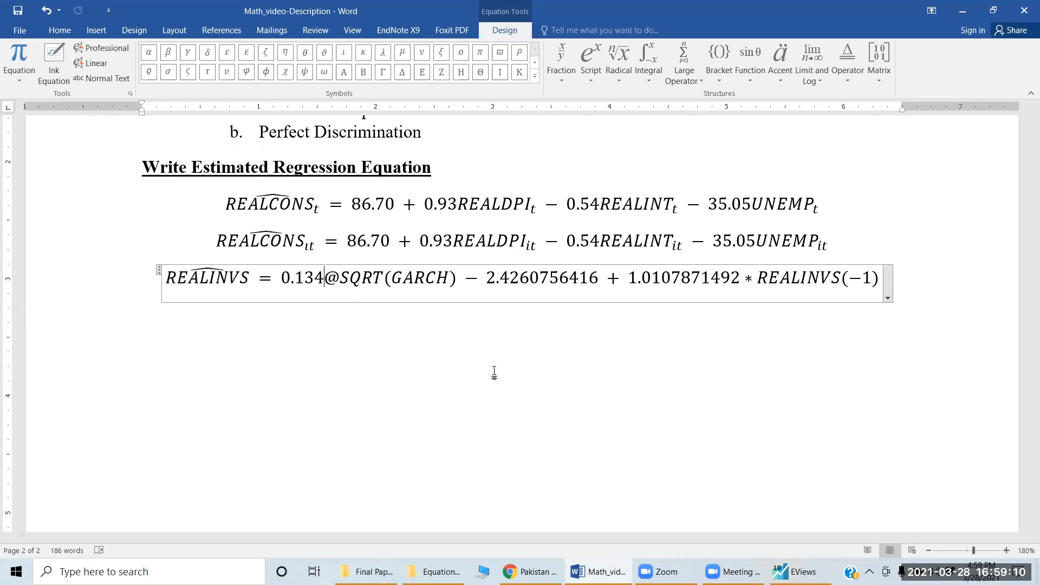
{"action": "key", "text": "Delete"}
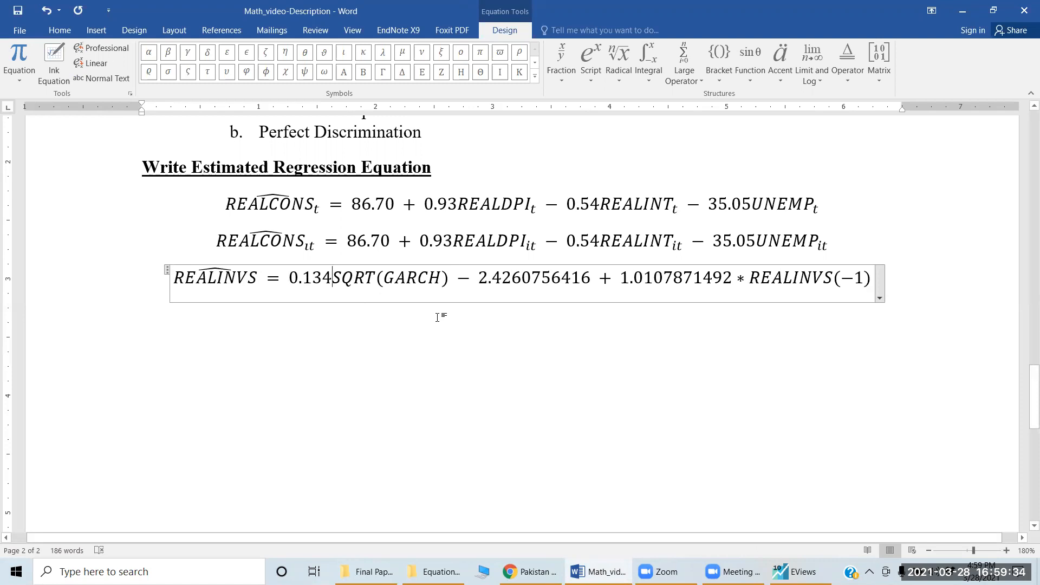
- Replace the word SQRT before (GARCH) with a square root symbol
{"action": "type", "text": "\\"}
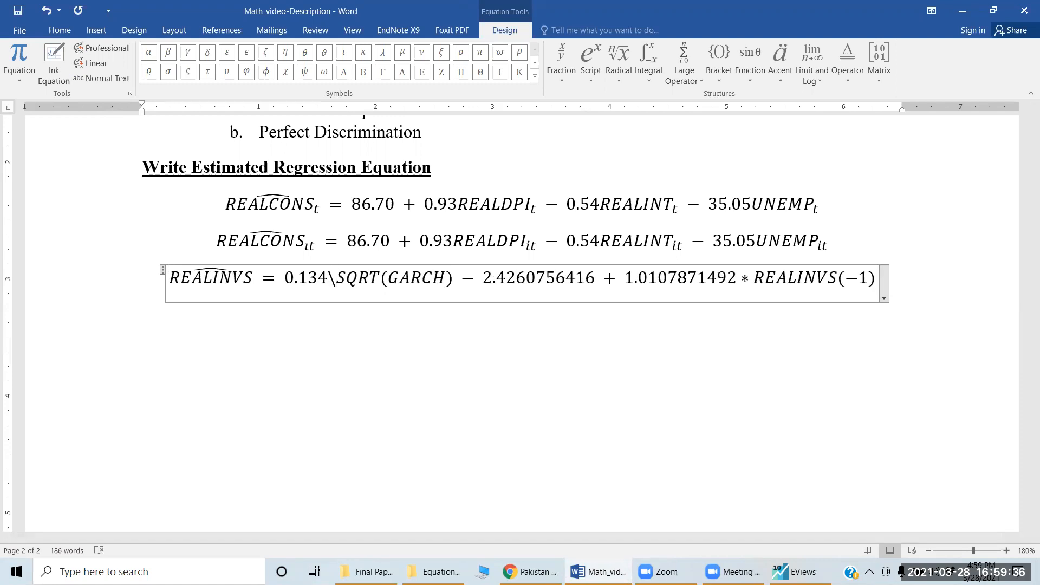
{"action": "type", "text": "sqrt"}
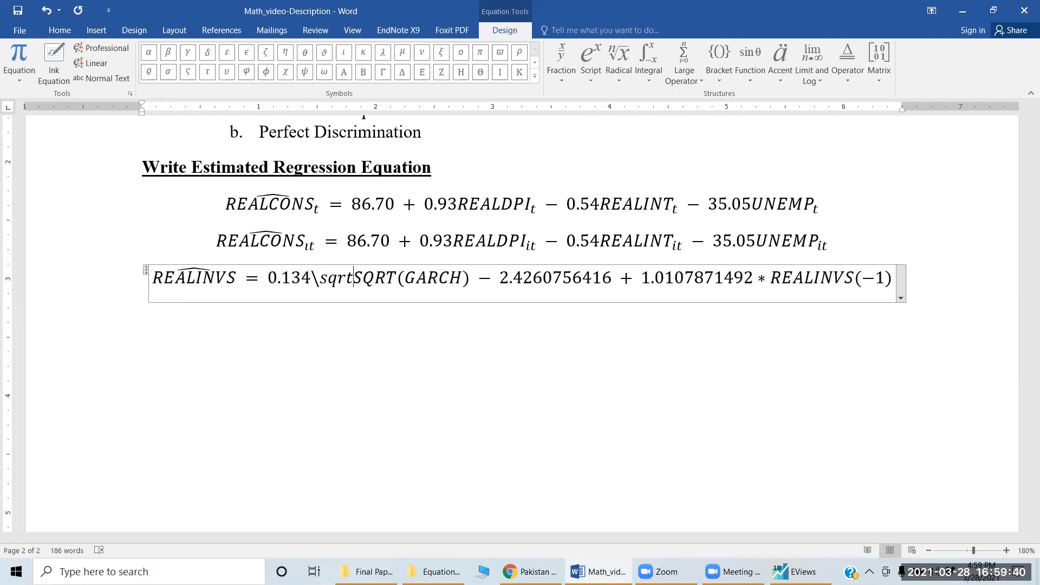
{"action": "key", "text": "Delete"}
{"action": "key", "text": "Delete"}
{"action": "key", "text": "Delete"}
{"action": "key", "text": "Delete"}
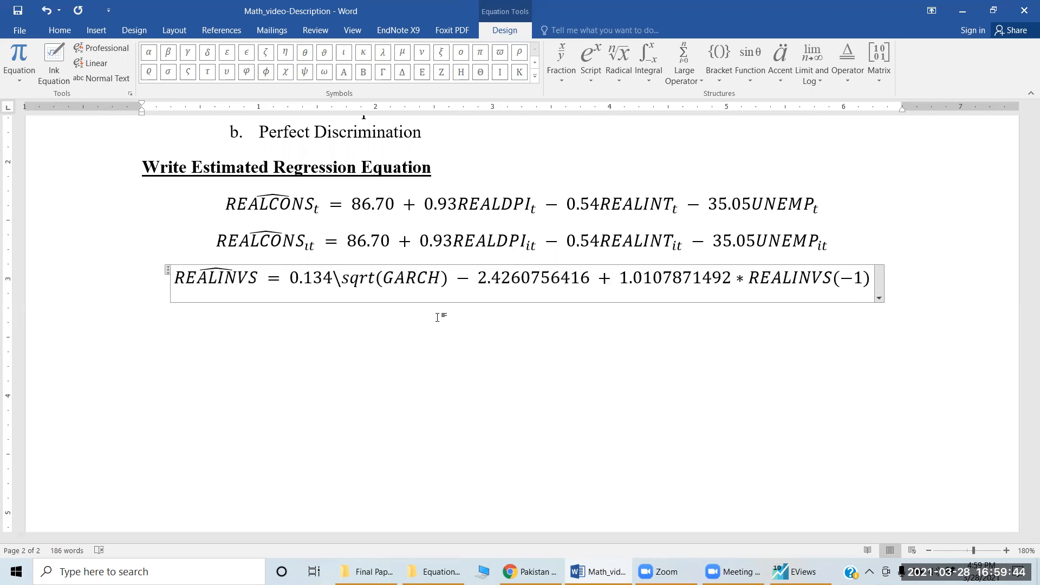
{"action": "key", "text": "space"}
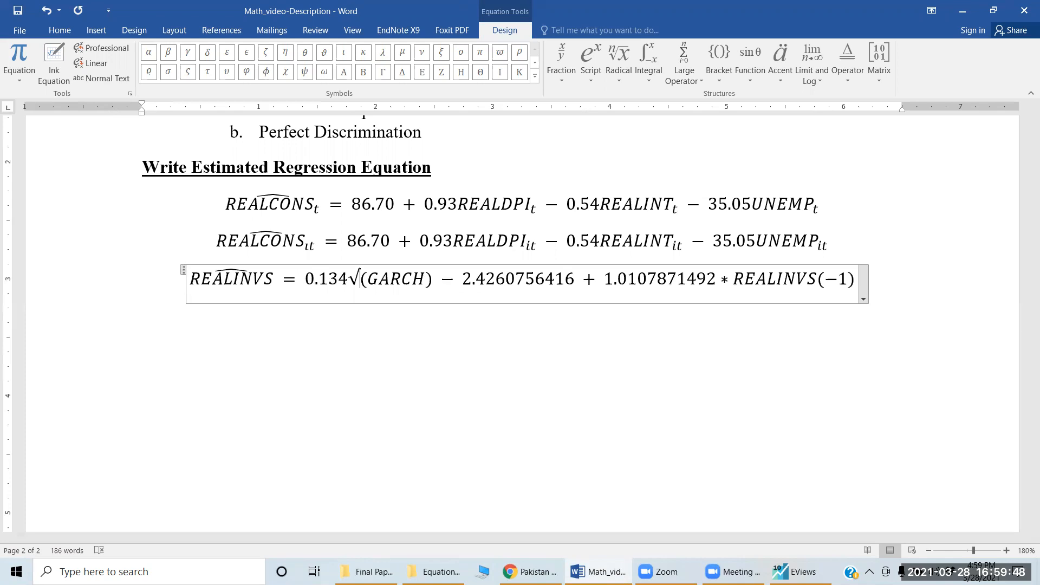
- Replace GARCH with h subscript t and build it up under the square root
{"action": "key", "text": "Right"}
{"action": "type", "text": "h"}
{"action": "type", "text": "_t"}
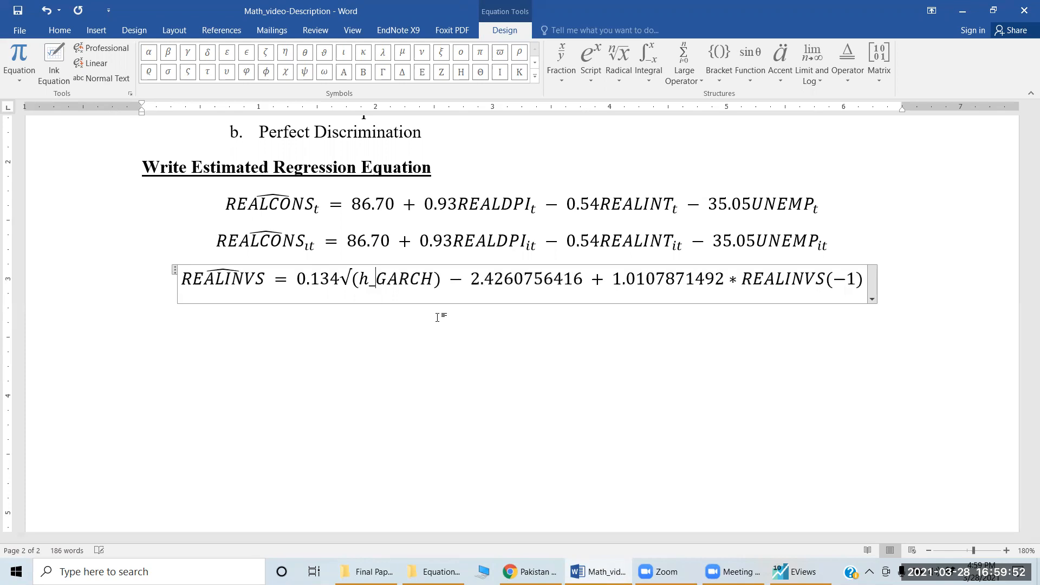
{"action": "key", "text": "space"}
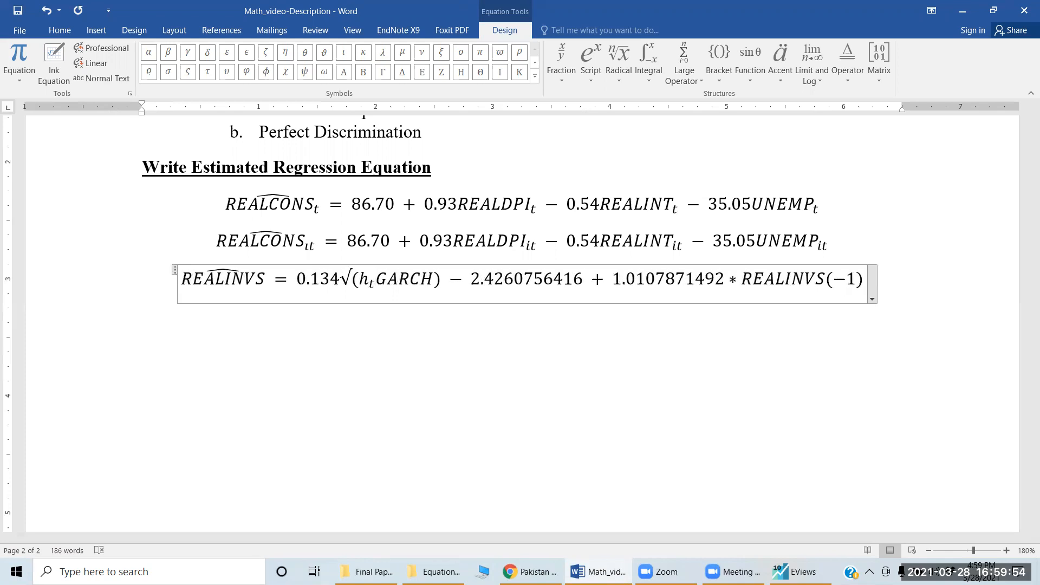
{"action": "key", "text": "Delete"}
{"action": "key", "text": "Delete"}
{"action": "key", "text": "Delete"}
{"action": "key", "text": "Delete"}
{"action": "key", "text": "Delete"}
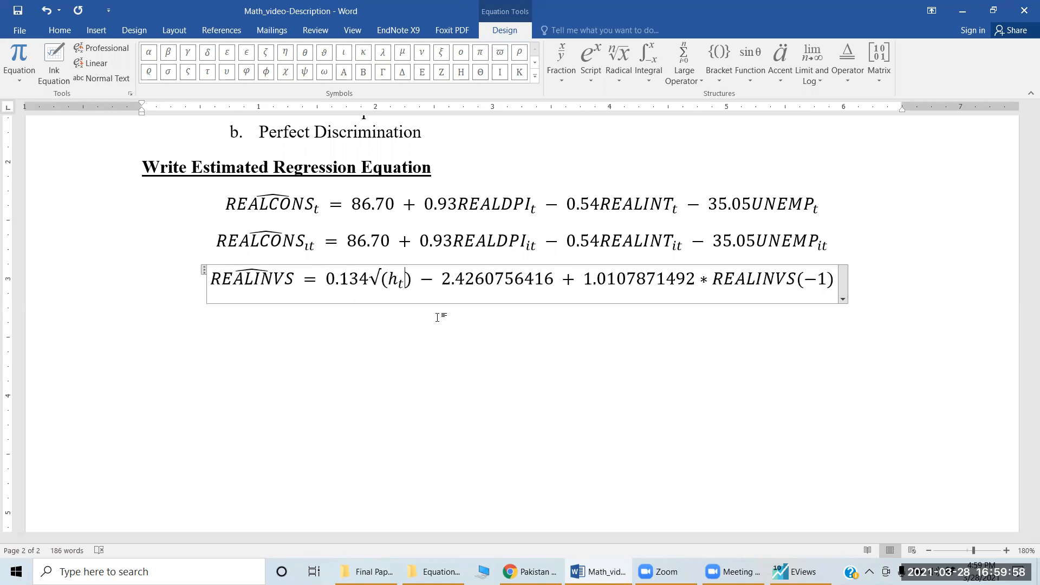
{"action": "key", "text": "Right"}
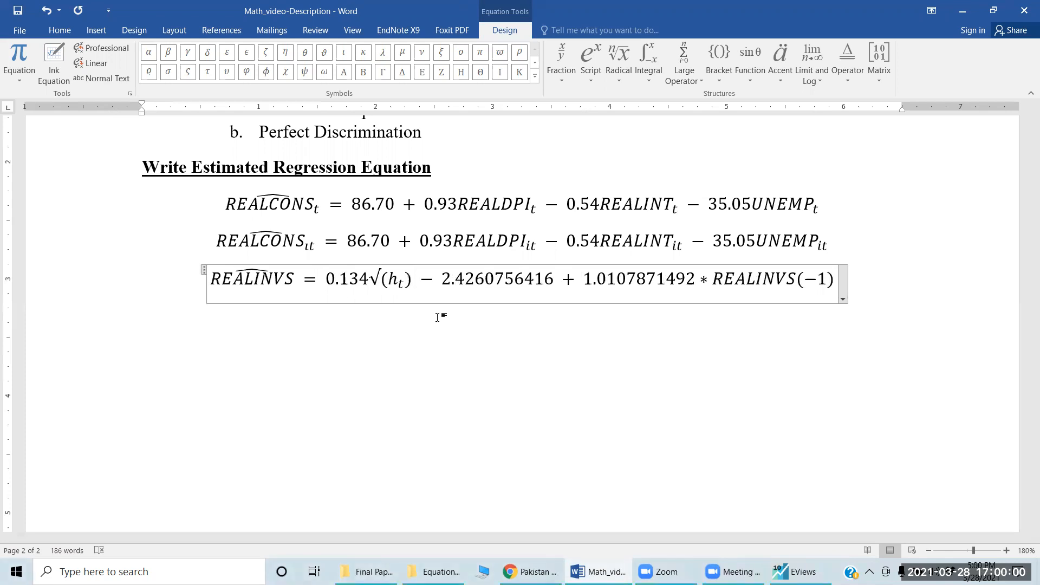
{"action": "key", "text": "space"}
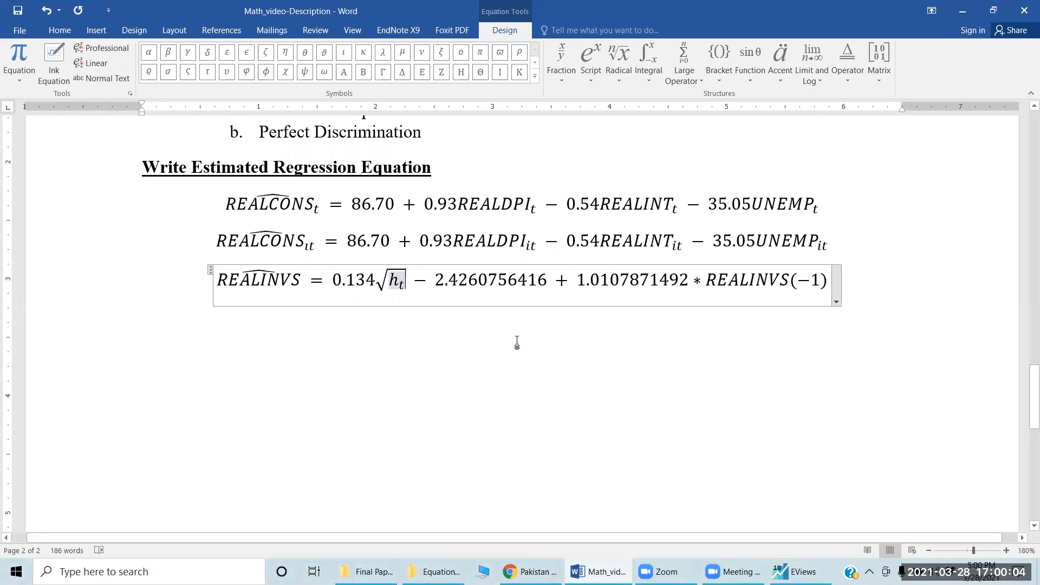
- Move the constant −2.4260756416 to the start of the right-hand side and add a plus sign before 0.134
{"action": "left_click", "coordinate": [436, 279]}
{"action": "key", "text": "Left"}
{"action": "key", "text": "shift+Right"}
{"action": "key", "text": "shift+Right"}
{"action": "key", "text": "shift+Right"}
{"action": "key", "text": "shift+Right"}
{"action": "key", "text": "shift+Right"}
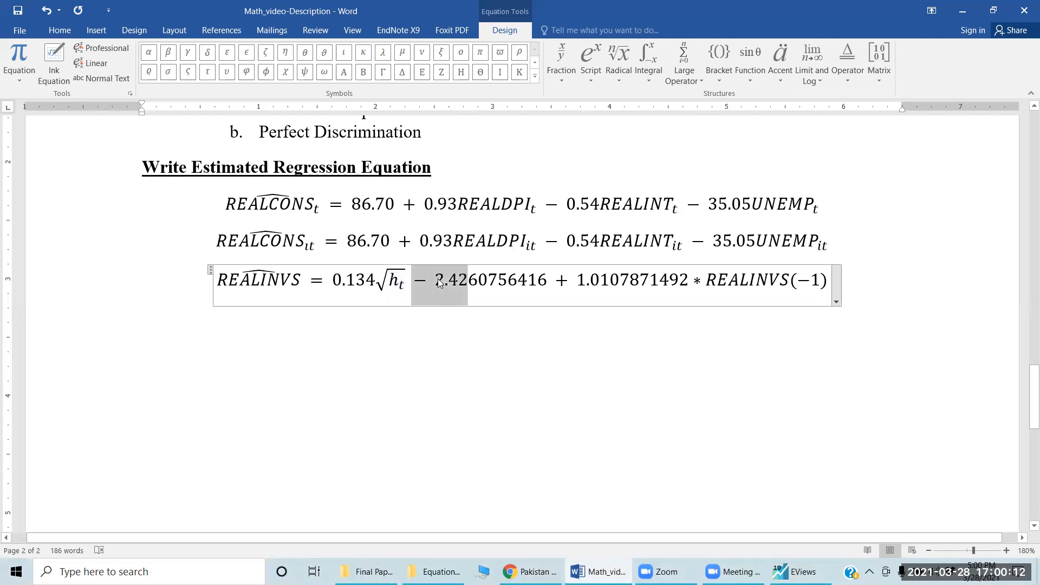
{"action": "key", "text": "shift+Right"}
{"action": "key", "text": "shift+Right"}
{"action": "key", "text": "shift+Right"}
{"action": "key", "text": "shift+Right"}
{"action": "key", "text": "shift+Right"}
{"action": "key", "text": "shift+Right"}
{"action": "key", "text": "shift+Right"}
{"action": "key", "text": "shift+Right"}
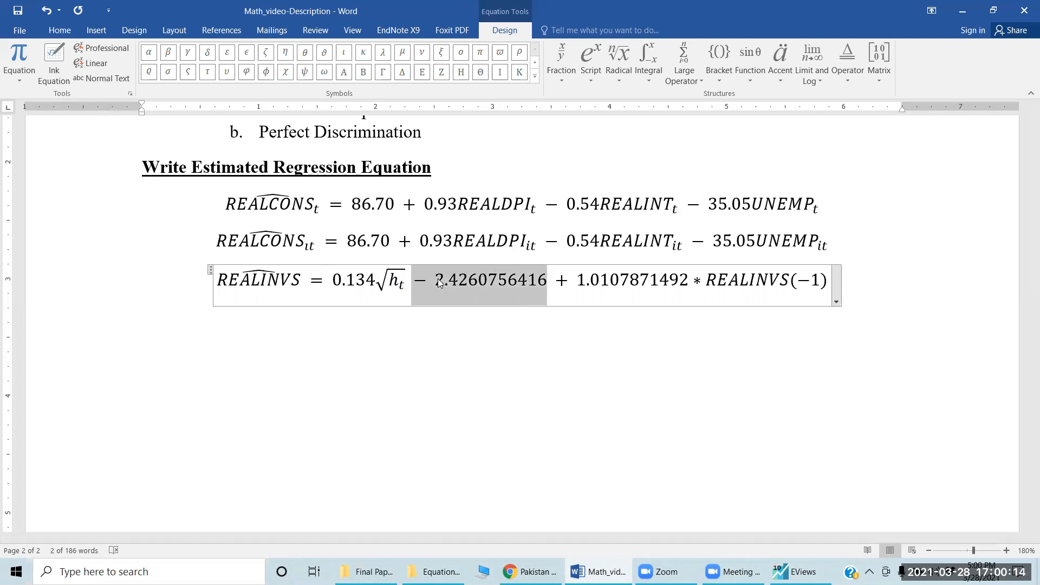
{"action": "key", "text": "Delete"}
{"action": "key", "text": "Left"}
{"action": "key", "text": "Left"}
{"action": "key", "text": "Left"}
{"action": "key", "text": "Left"}
{"action": "key", "text": "Left"}
{"action": "key", "text": "Left"}
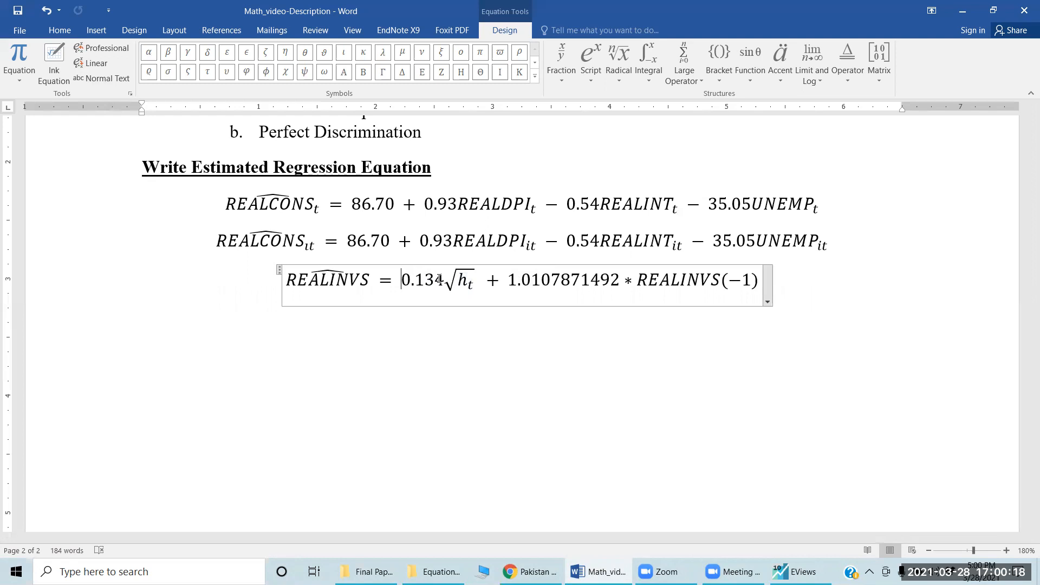
{"action": "type", "text": "V"}
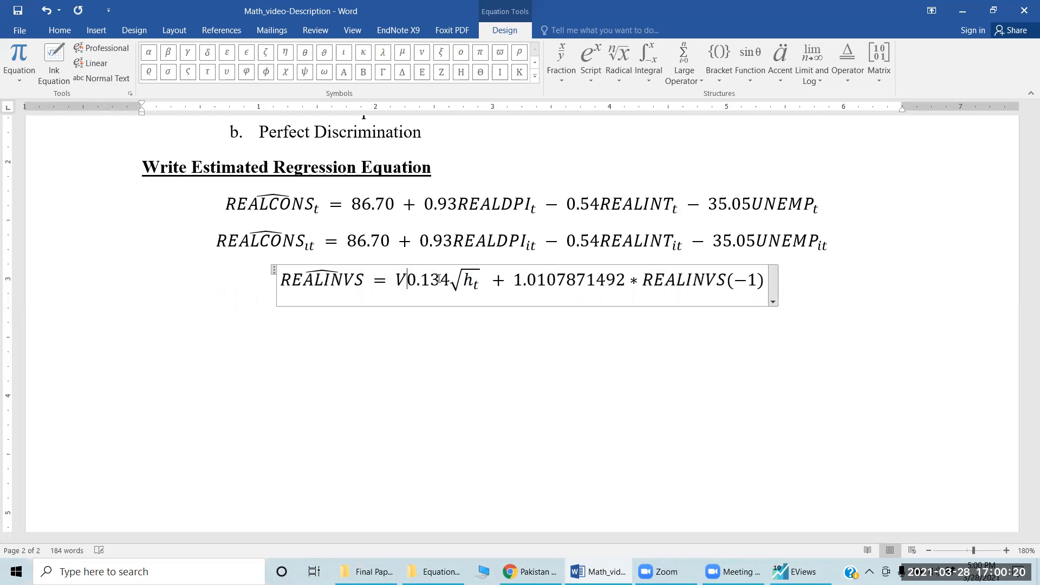
{"action": "key", "text": "BackSpace"}
{"action": "type", "text": "−2.42607564116"}
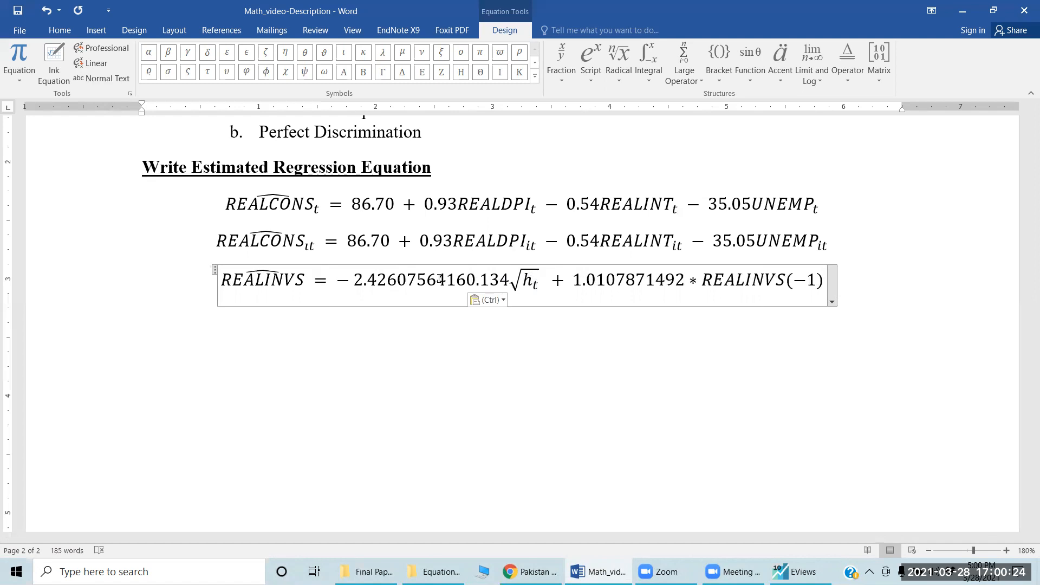
{"action": "type", "text": "+"}
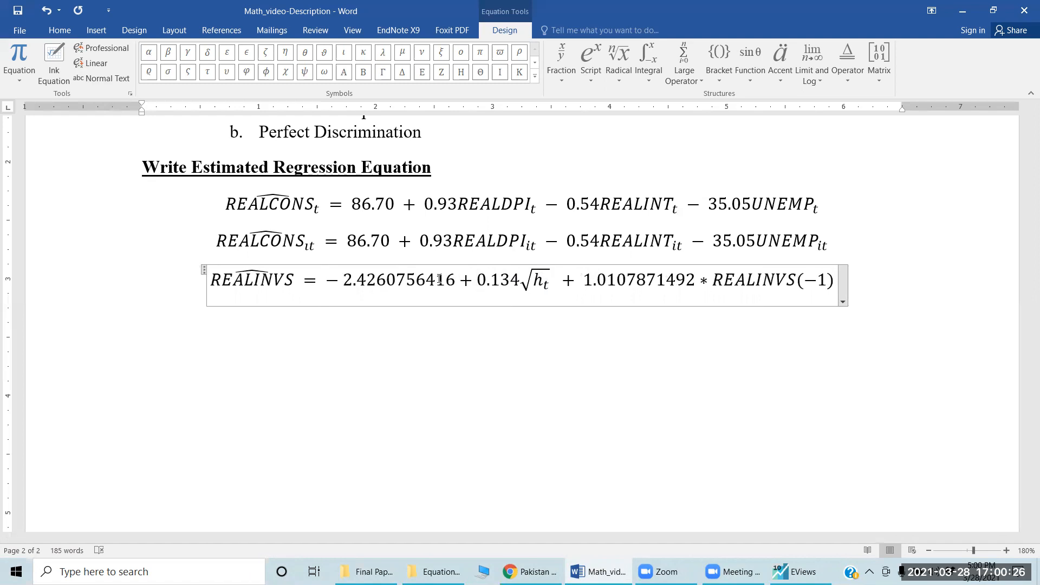
- Round the constant of the REALINVS equation to −2.43
{"action": "key", "text": "BackSpace"}
{"action": "key", "text": "BackSpace"}
{"action": "key", "text": "BackSpace"}
{"action": "key", "text": "BackSpace"}
{"action": "key", "text": "BackSpace"}
{"action": "key", "text": "BackSpace"}
{"action": "key", "text": "BackSpace"}
{"action": "key", "text": "BackSpace"}
{"action": "key", "text": "BackSpace"}
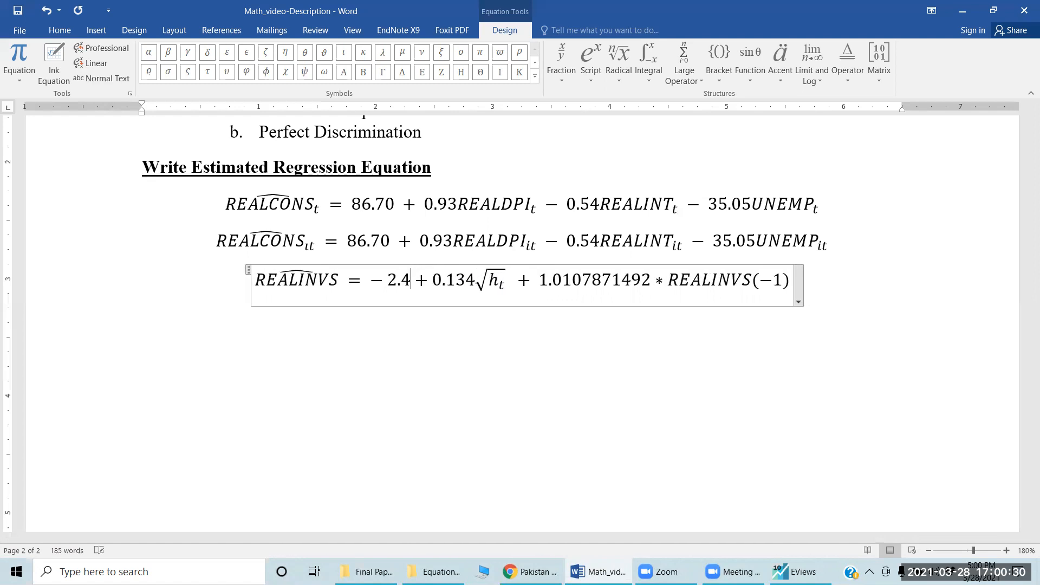
{"action": "type", "text": "3"}
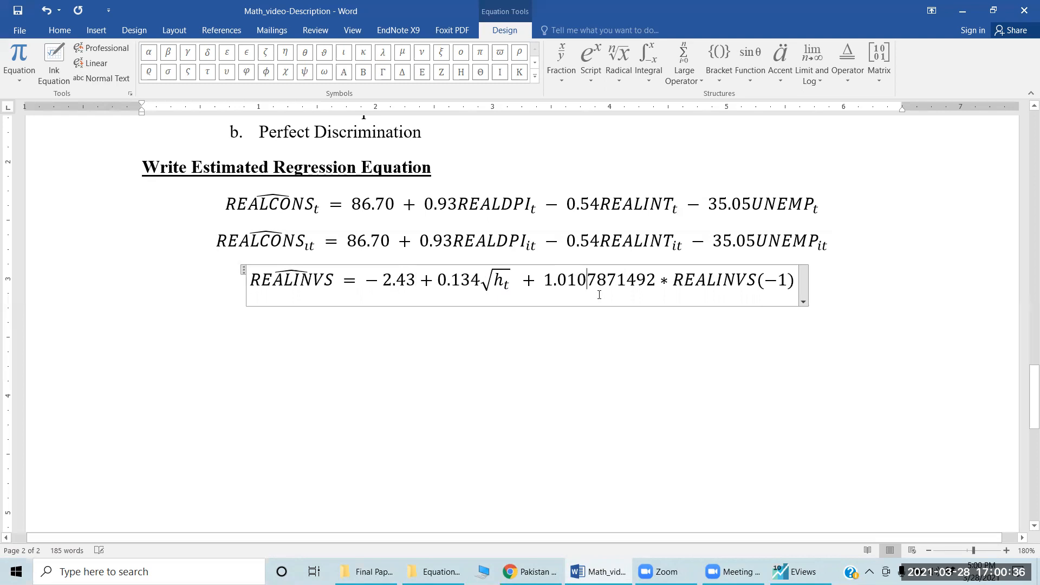
- Round the coefficient of the lagged REALINVS term to 1.011 and remove the asterisk after it
{"action": "key", "text": "BackSpace"}
{"action": "type", "text": "1"}
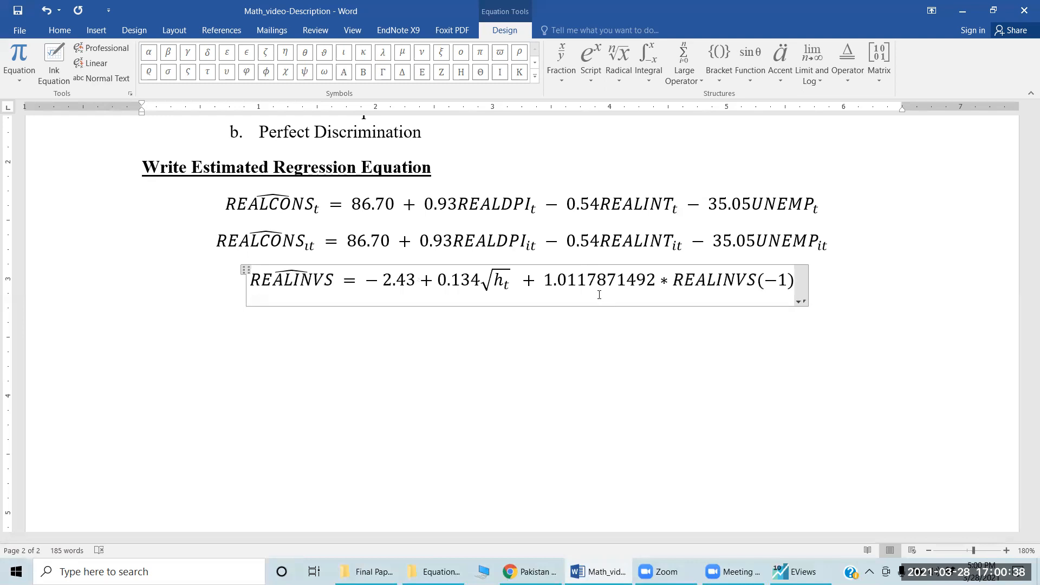
{"action": "key", "text": "Delete"}
{"action": "key", "text": "Delete"}
{"action": "key", "text": "Delete"}
{"action": "key", "text": "Delete"}
{"action": "key", "text": "Delete"}
{"action": "key", "text": "Delete"}
{"action": "key", "text": "Delete"}
{"action": "key", "text": "Delete"}
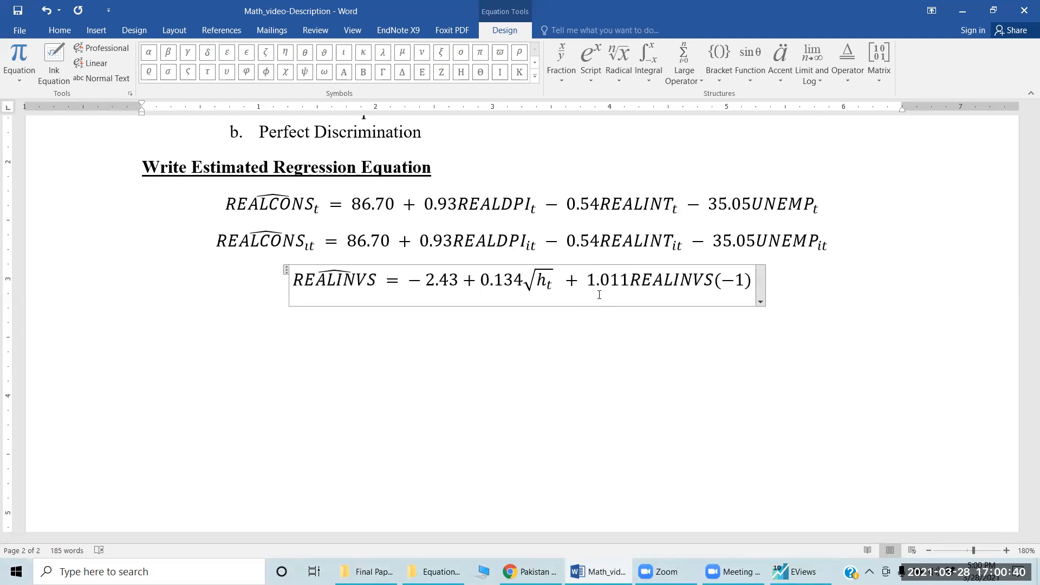
- Turn the (−1) lag of the right-hand REALINVS into the subscript t−1
{"action": "key", "text": "Right"}
{"action": "key", "text": "Right"}
{"action": "key", "text": "Right"}
{"action": "key", "text": "Right"}
{"action": "key", "text": "Right"}
{"action": "key", "text": "Right"}
{"action": "key", "text": "Right"}
{"action": "key", "text": "Right"}
{"action": "type", "text": "_"}
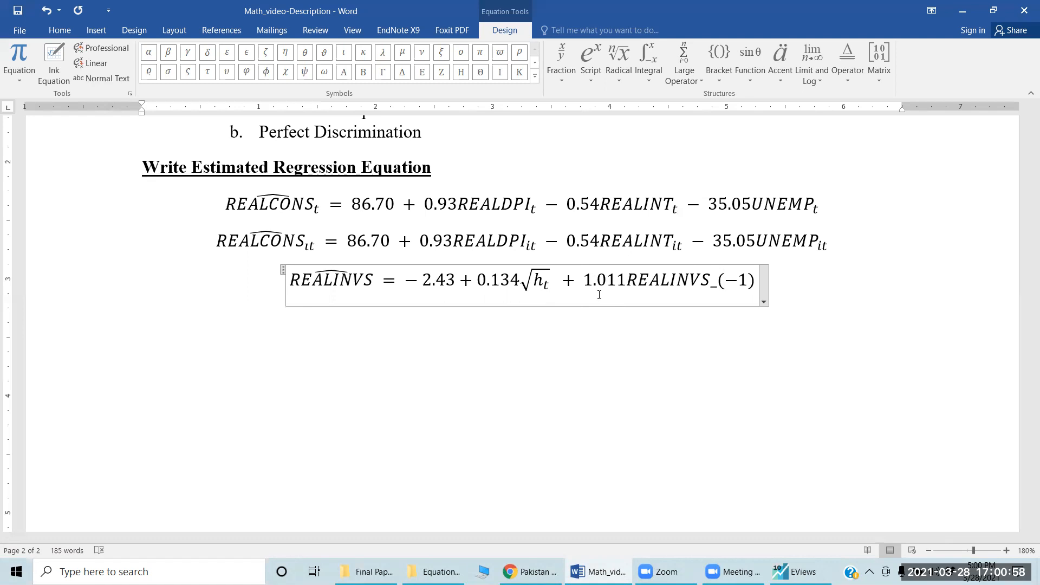
{"action": "type", "text": "t"}
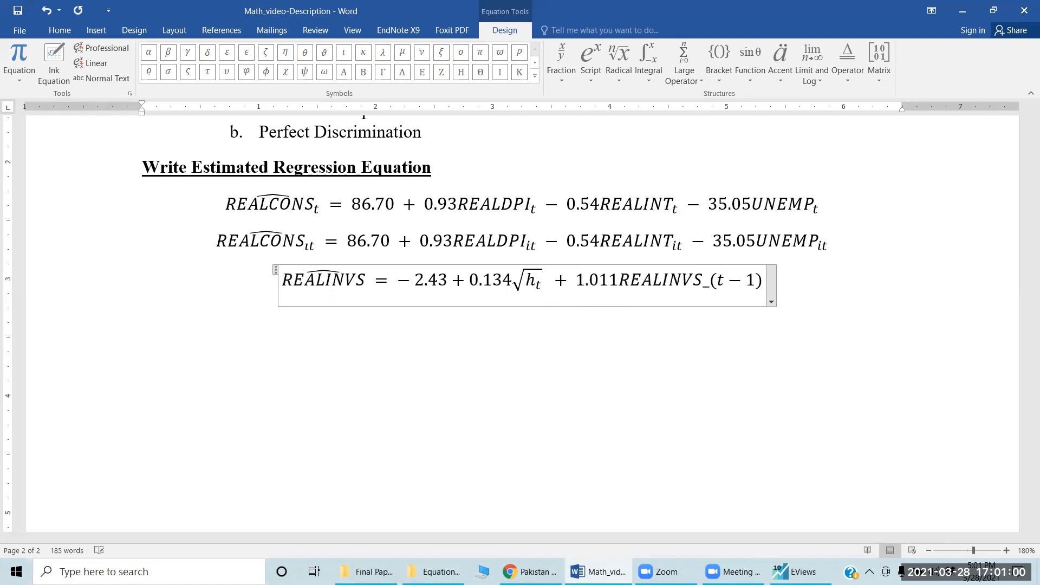
{"action": "key", "text": "Right"}
{"action": "key", "text": "Right"}
{"action": "key", "text": "Right"}
{"action": "key", "text": "space"}
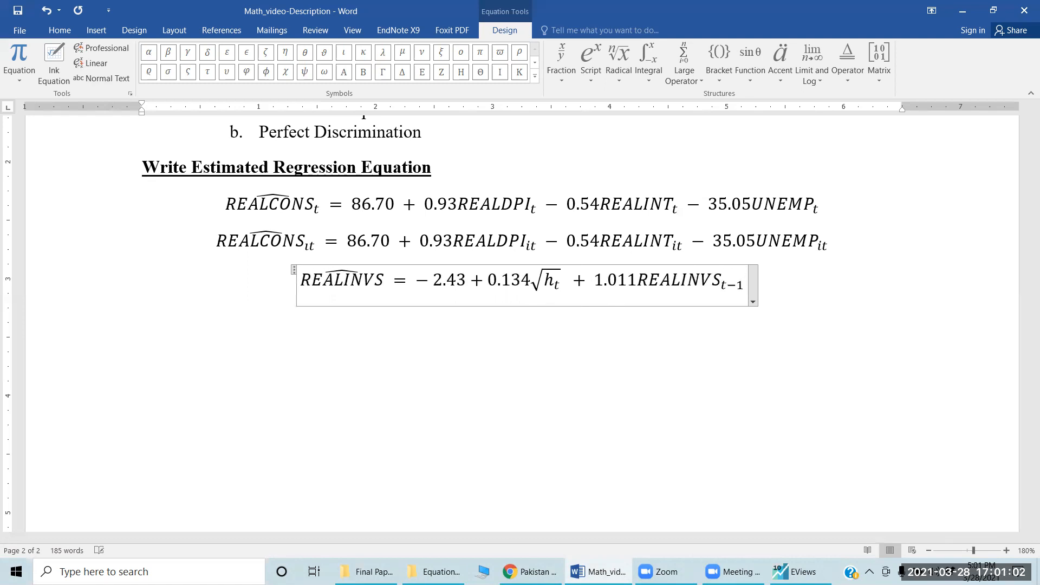
- Add the subscript t to the left-hand REALINVS with the hat and leave the equation
{"action": "double_click", "coordinate": [380, 282]}
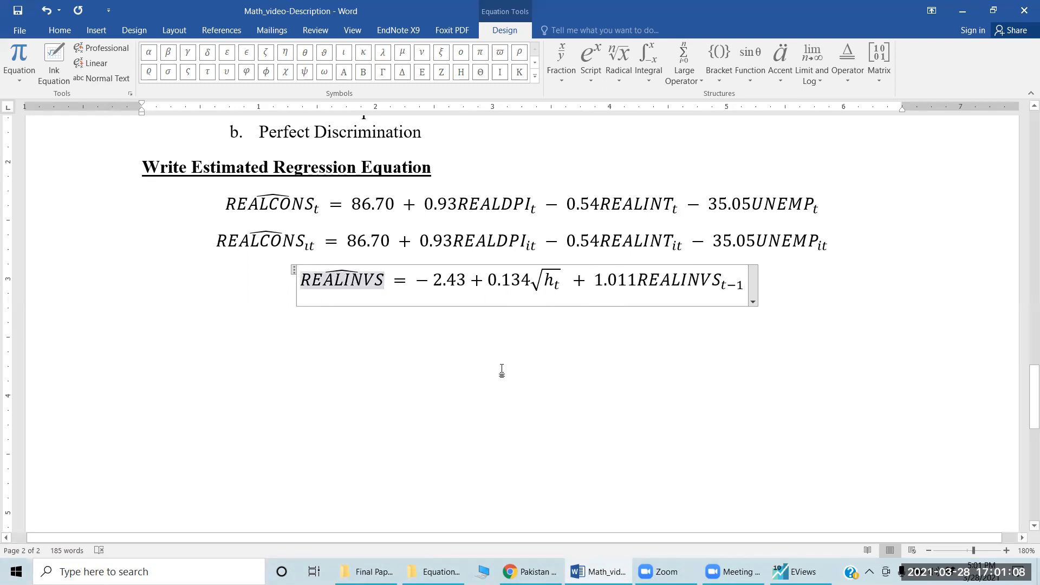
{"action": "type", "text": "_t"}
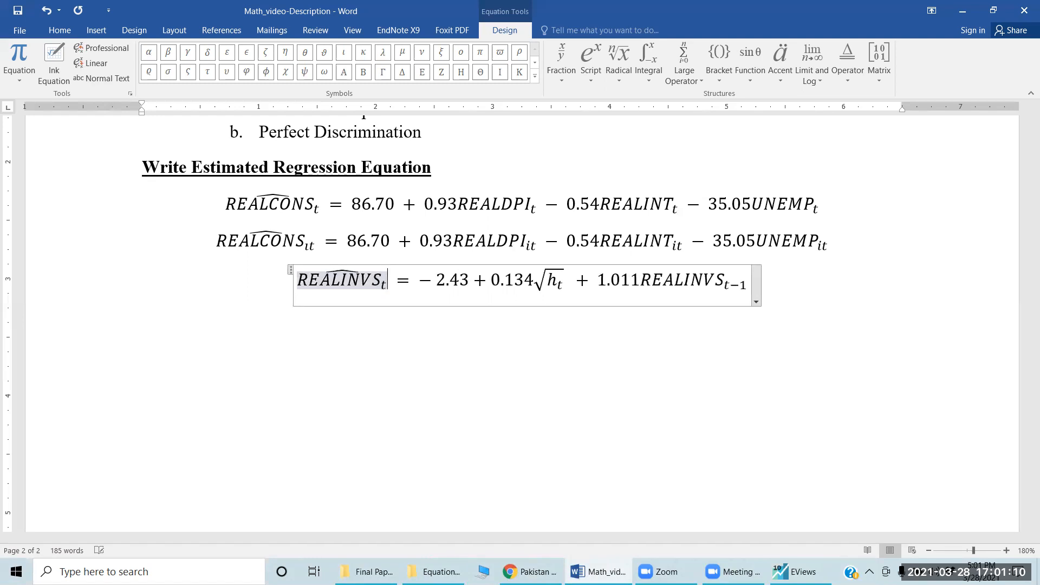
{"action": "left_click", "coordinate": [820, 292]}
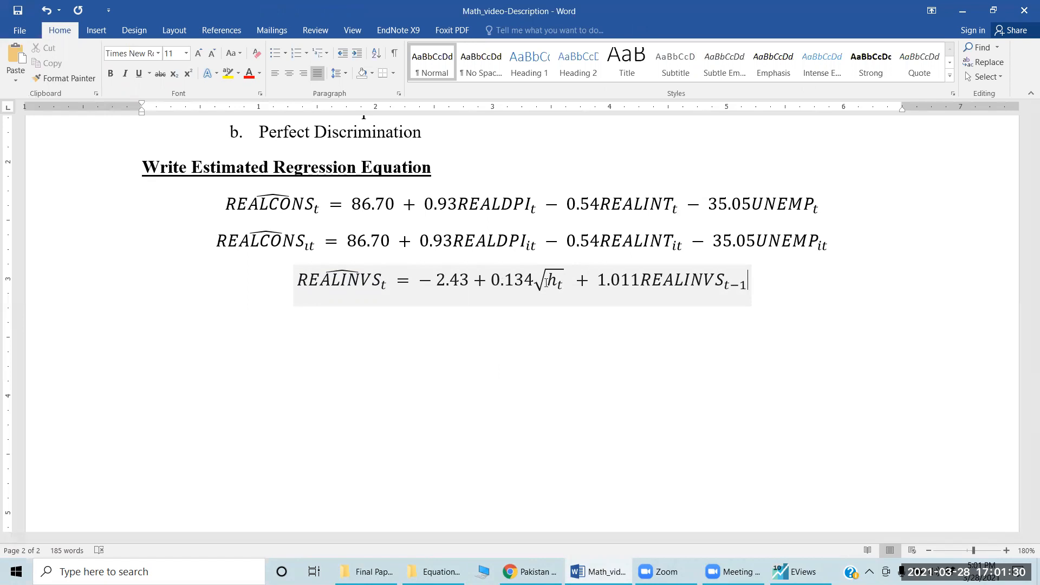
{"action": "left_click", "coordinate": [761, 291]}
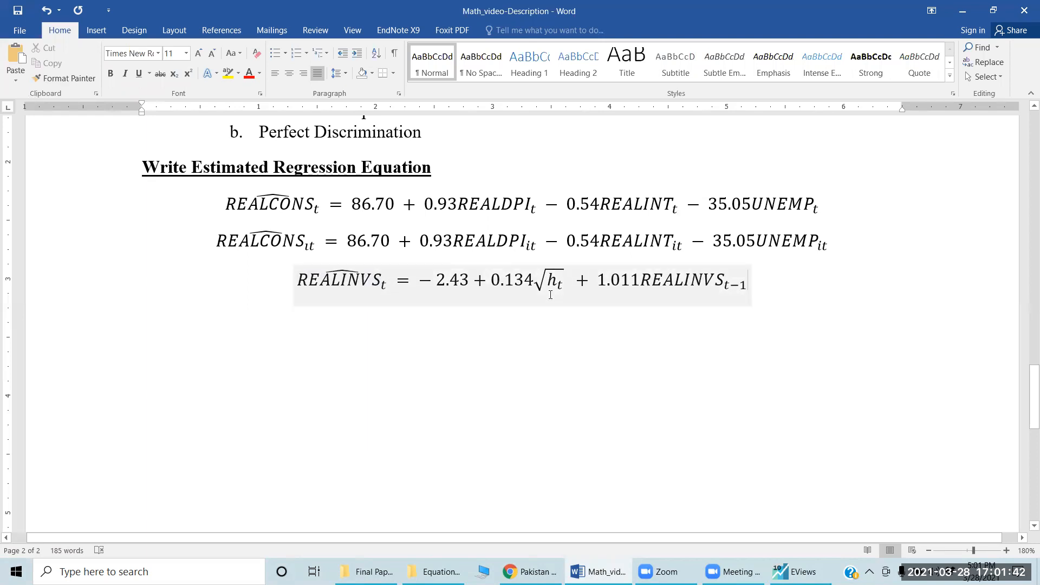
- Start a new line below the REALINVS equation and copy the GARCH equation with substituted coefficients from EViews
{"action": "left_click", "coordinate": [563, 321]}
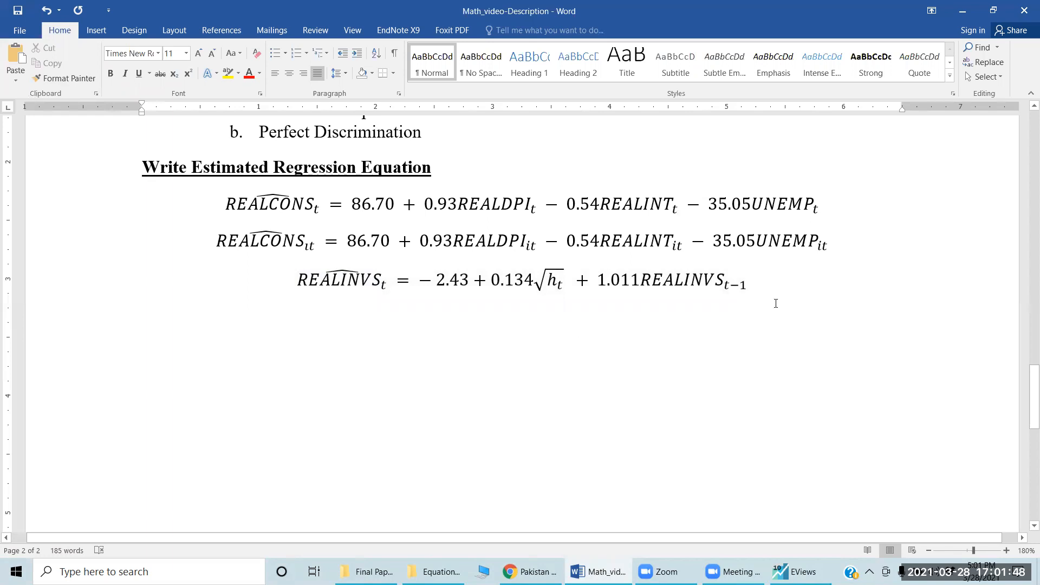
{"action": "key", "text": "Return"}
{"action": "key", "text": "alt+Tab"}
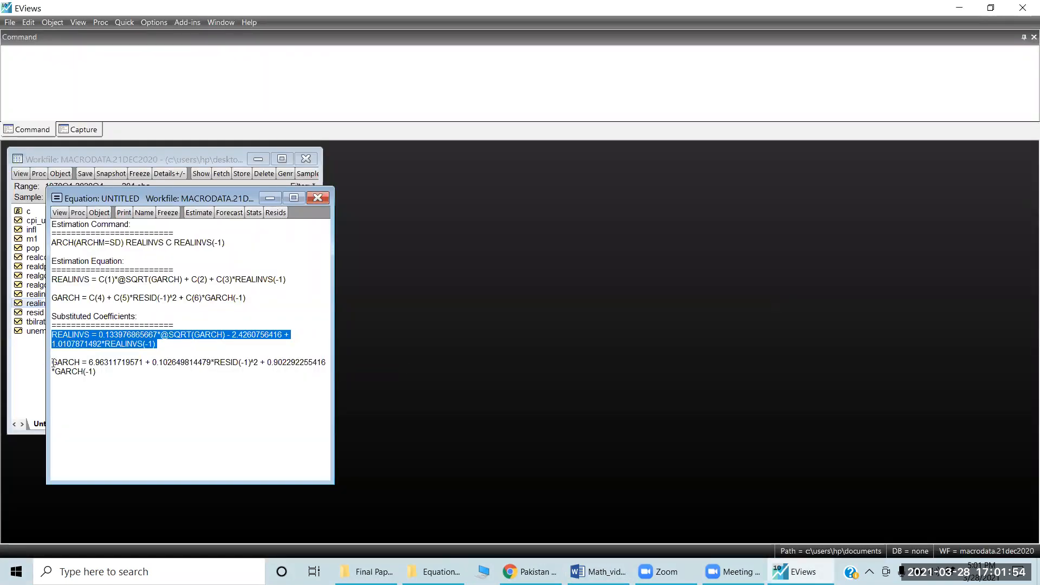
{"action": "left_click_drag", "start_coordinate": [53, 362], "coordinate": [100, 374]}
{"action": "key", "text": "ctrl+c"}
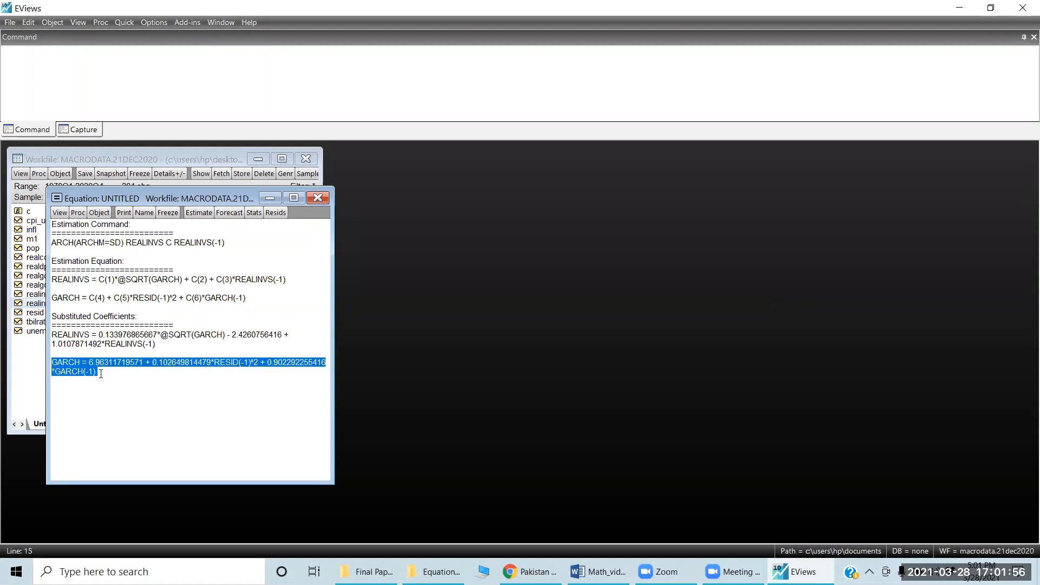
- Back in Word, insert a new equation on the empty line and paste the copied GARCH equation into it as text only
{"action": "key", "text": "alt+Tab"}
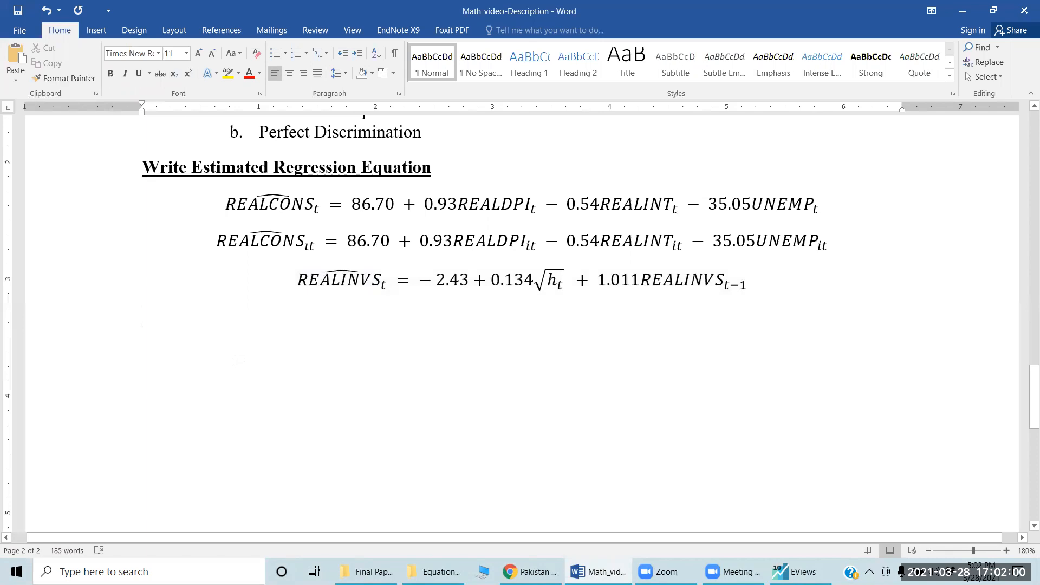
{"action": "key", "text": "alt+equal"}
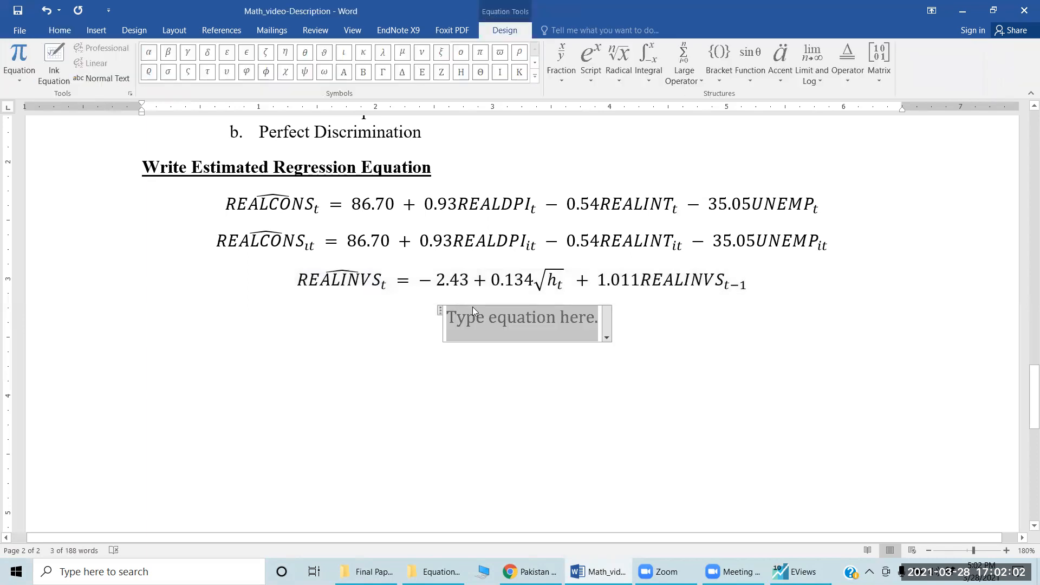
{"action": "right_click", "coordinate": [513, 319]}
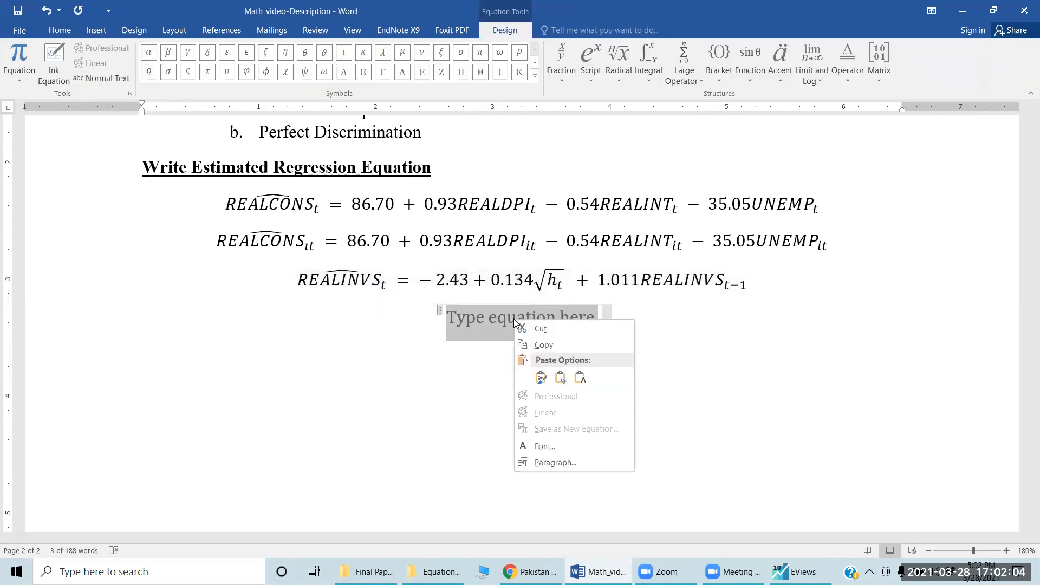
{"action": "left_click", "coordinate": [580, 378]}
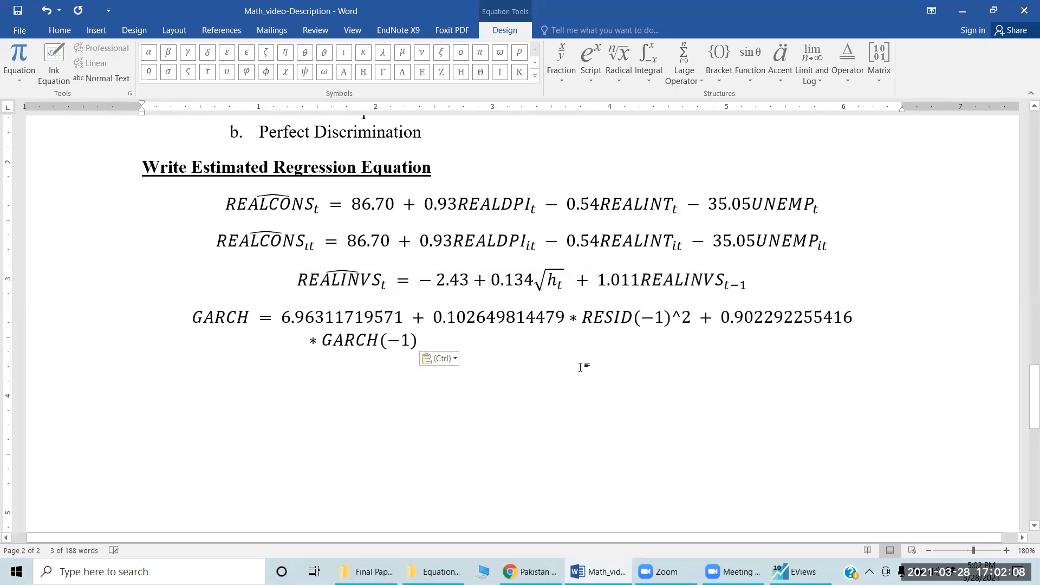
- Replace the left-hand GARCH with h and the subscript t, followed by a vertical bar
{"action": "left_click", "coordinate": [247, 318]}
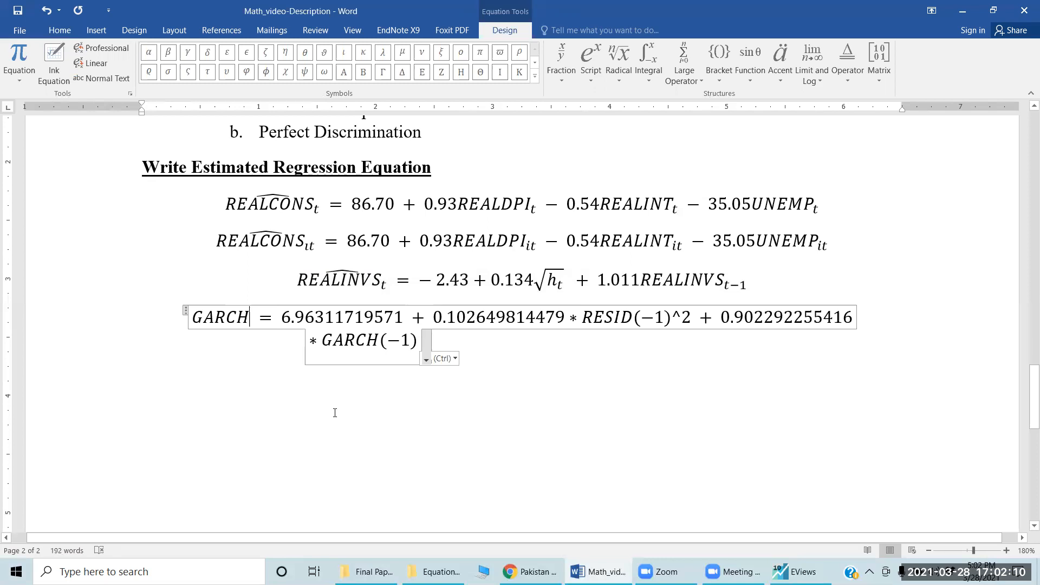
{"action": "key", "text": "BackSpace"}
{"action": "key", "text": "BackSpace"}
{"action": "key", "text": "BackSpace"}
{"action": "key", "text": "BackSpace"}
{"action": "key", "text": "BackSpace"}
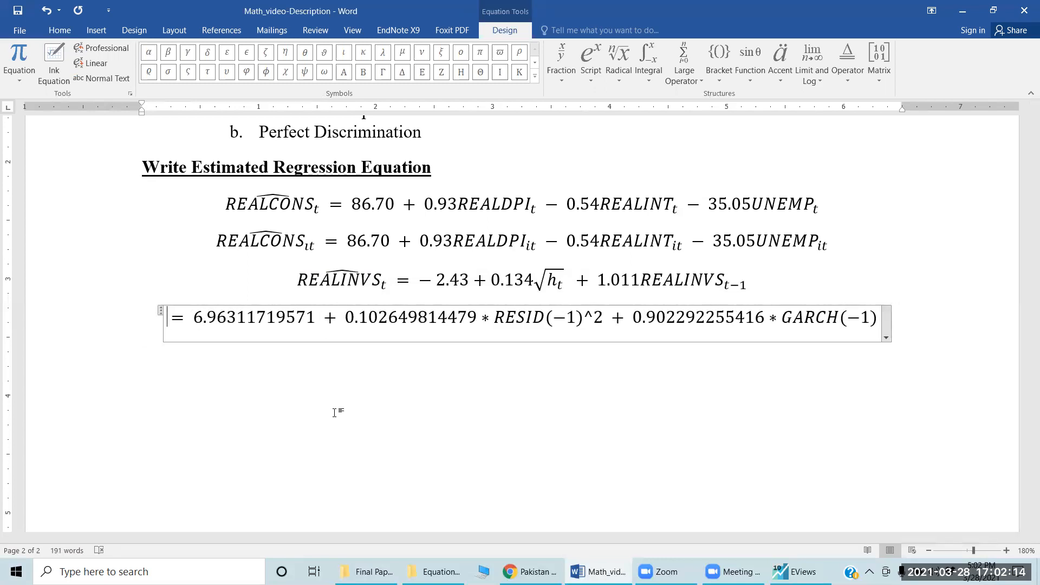
{"action": "type", "text": "h_t "}
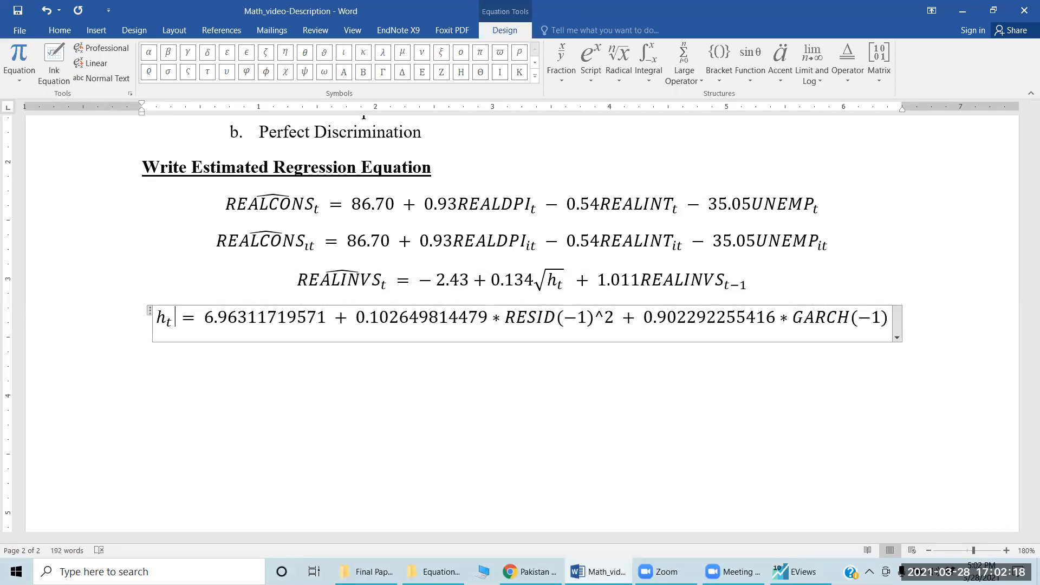
{"action": "type", "text": "|"}
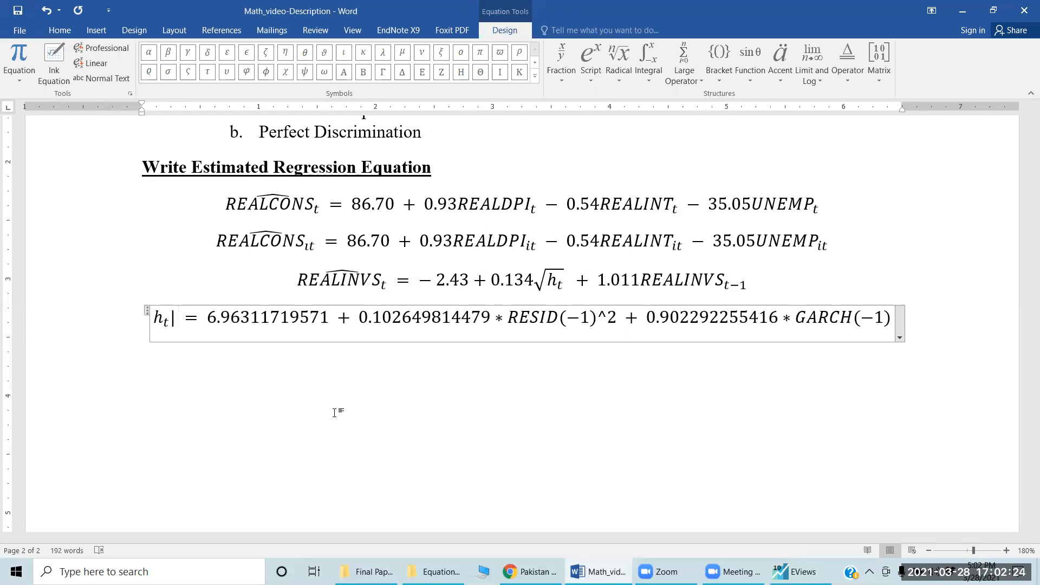
- Try the lowercase omega symbol after the vertical bar and remove it
{"action": "type", "text": "omega"}
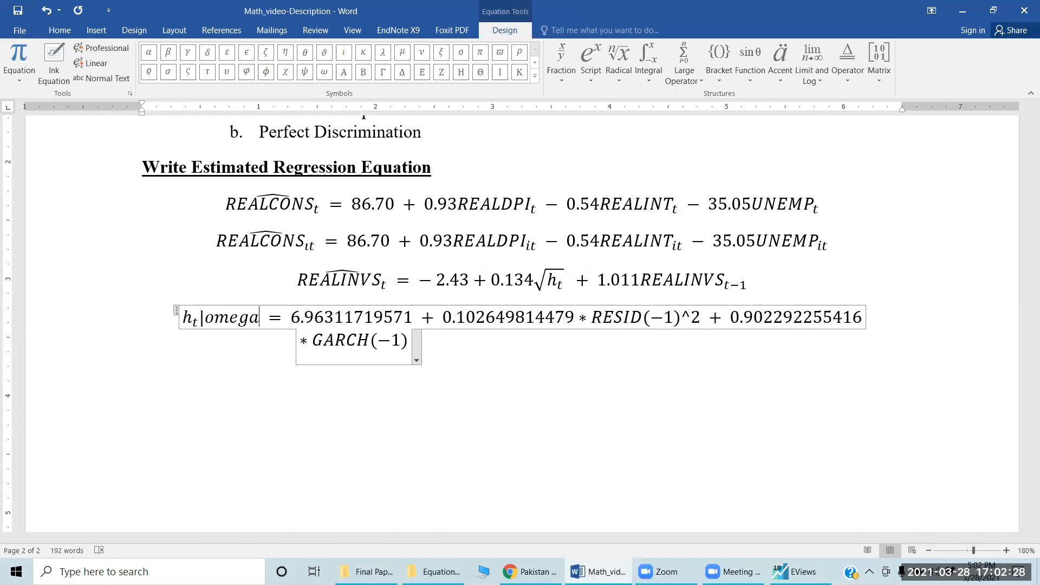
{"action": "key", "text": "Left"}
{"action": "key", "text": "Left"}
{"action": "key", "text": "Left"}
{"action": "type", "text": "\\"}
{"action": "key", "text": "Right"}
{"action": "key", "text": "Right"}
{"action": "key", "text": "Right"}
{"action": "key", "text": "Right"}
{"action": "key", "text": "Right"}
{"action": "key", "text": "space"}
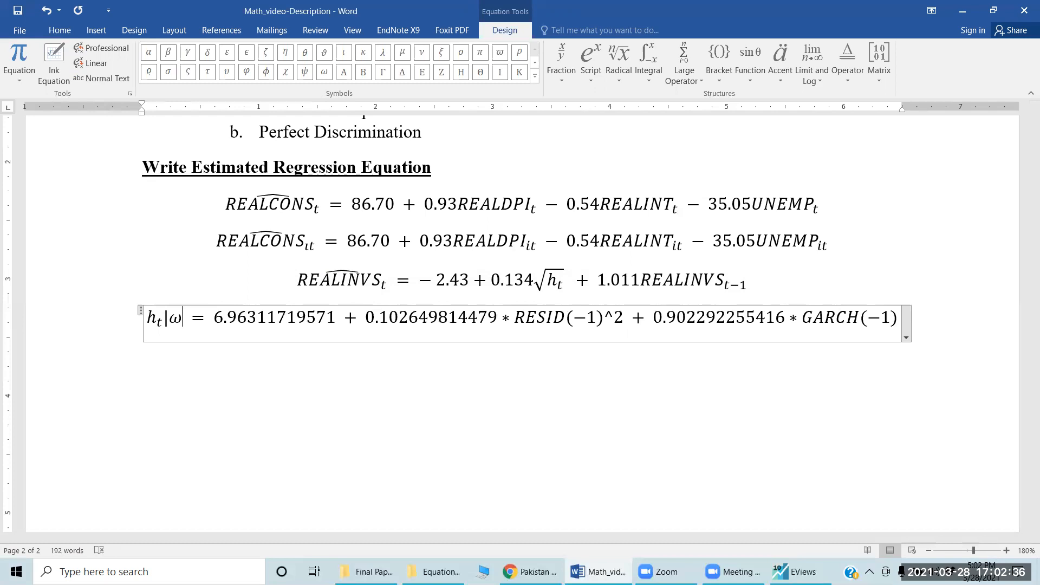
{"action": "key", "text": "BackSpace"}
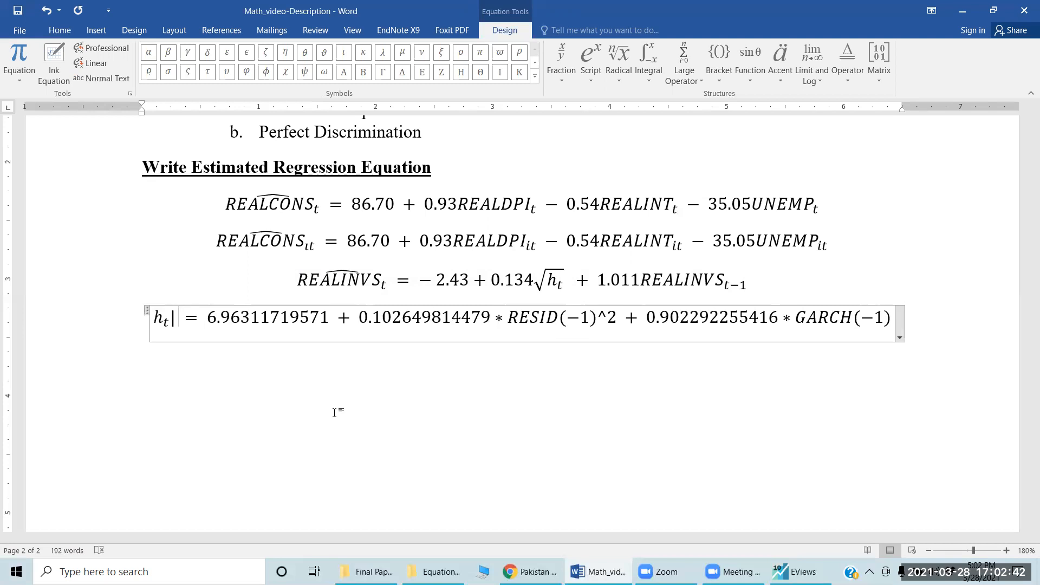
- Insert the capital omega symbol Ω after the vertical bar on the equation's left-hand side
{"action": "type", "text": "\\"}
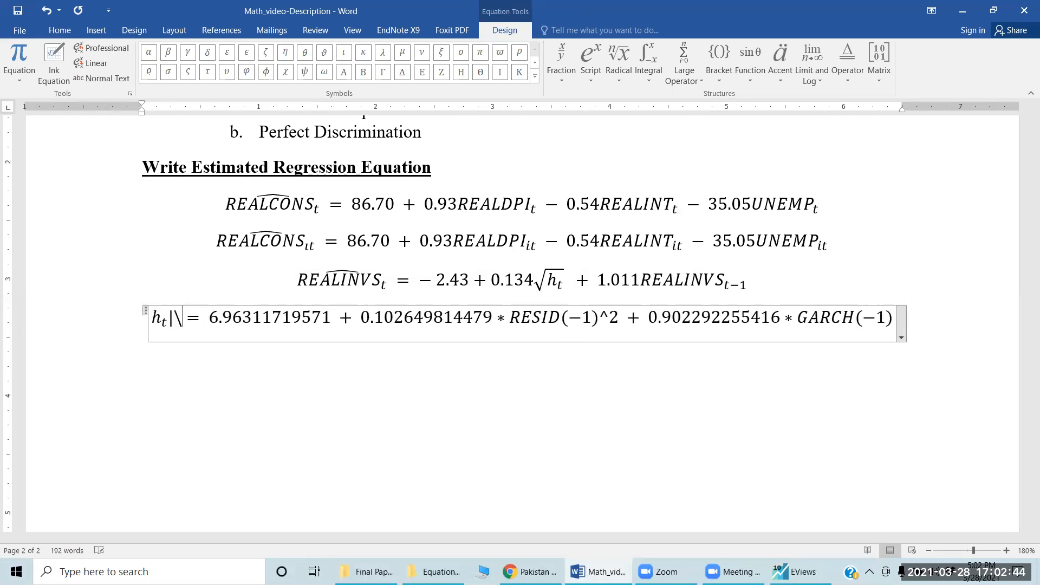
{"action": "type", "text": "O "}
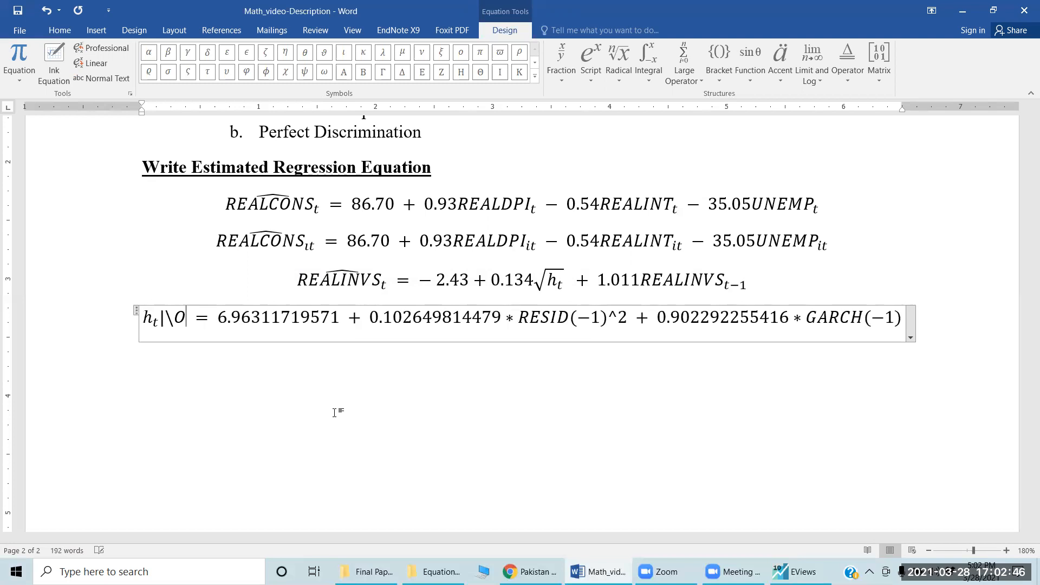
{"action": "type", "text": "mega"}
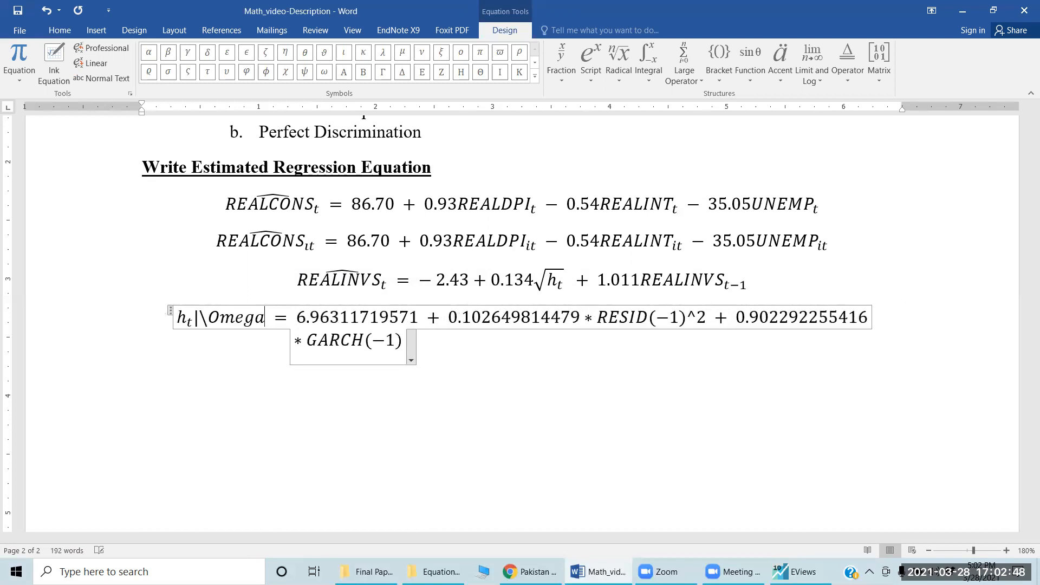
{"action": "key", "text": "space"}
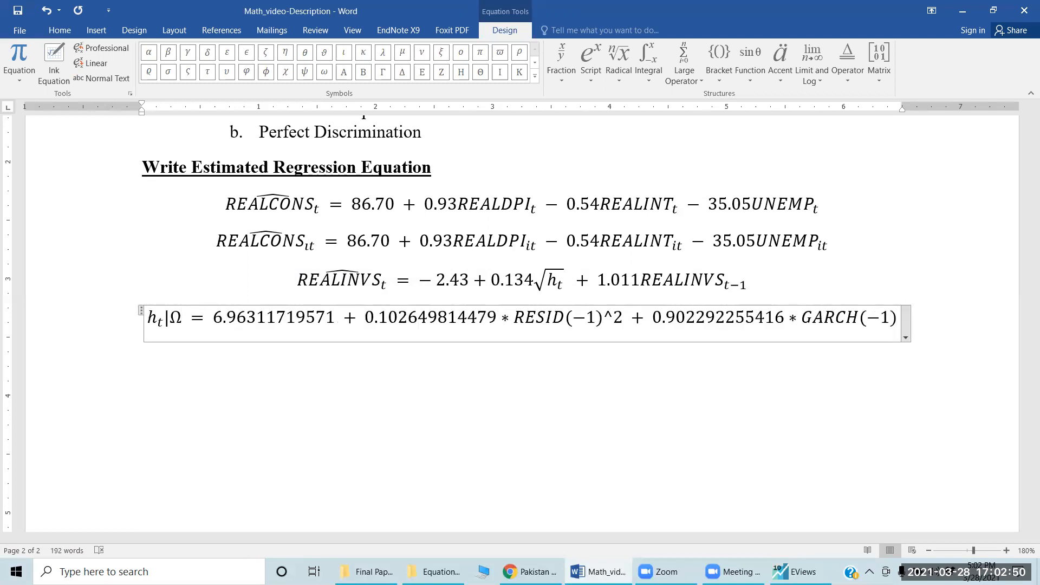
- Shorten the constant of the variance equation to 6.96
{"action": "key", "text": "Right"}
{"action": "key", "text": "Right"}
{"action": "key", "text": "Right"}
{"action": "key", "text": "Right"}
{"action": "key", "text": "Right"}
{"action": "key", "text": "Right"}
{"action": "key", "text": "shift+Right"}
{"action": "key", "text": "shift+Right"}
{"action": "key", "text": "shift+Right"}
{"action": "key", "text": "shift+Right"}
{"action": "key", "text": "shift+Right"}
{"action": "key", "text": "shift+Right"}
{"action": "key", "text": "shift+Right"}
{"action": "key", "text": "shift+Right"}
{"action": "key", "text": "shift+Right"}
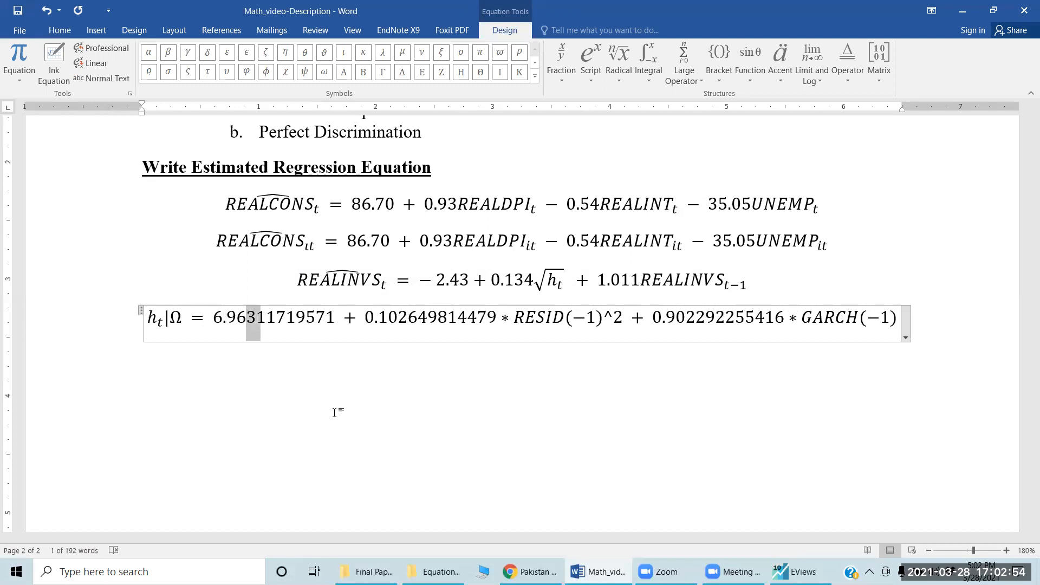
{"action": "key", "text": "Delete"}
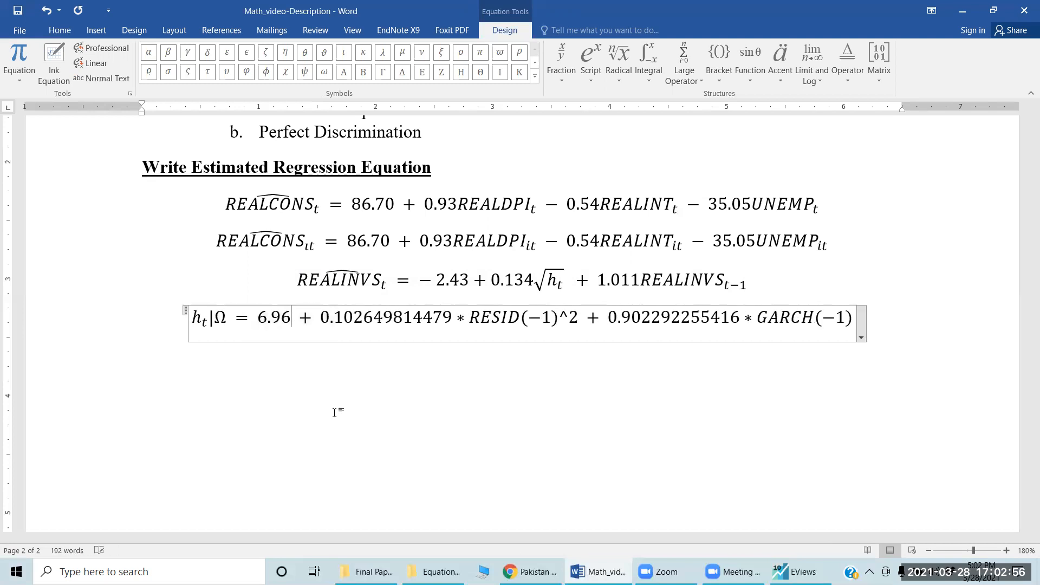
- Round the coefficient of the squared RESID term to 0.103 and remove the asterisk after it
{"action": "key", "text": "Right"}
{"action": "key", "text": "Right"}
{"action": "key", "text": "Right"}
{"action": "key", "text": "Right"}
{"action": "key", "text": "Right"}
{"action": "key", "text": "Right"}
{"action": "key", "text": "Right"}
{"action": "key", "text": "Right"}
{"action": "key", "text": "Right"}
{"action": "key", "text": "Right"}
{"action": "key", "text": "Right"}
{"action": "key", "text": "Right"}
{"action": "key", "text": "Right"}
{"action": "key", "text": "Right"}
{"action": "key", "text": "Right"}
{"action": "key", "text": "BackSpace"}
{"action": "key", "text": "BackSpace"}
{"action": "key", "text": "BackSpace"}
{"action": "key", "text": "BackSpace"}
{"action": "key", "text": "BackSpace"}
{"action": "key", "text": "BackSpace"}
{"action": "key", "text": "BackSpace"}
{"action": "key", "text": "BackSpace"}
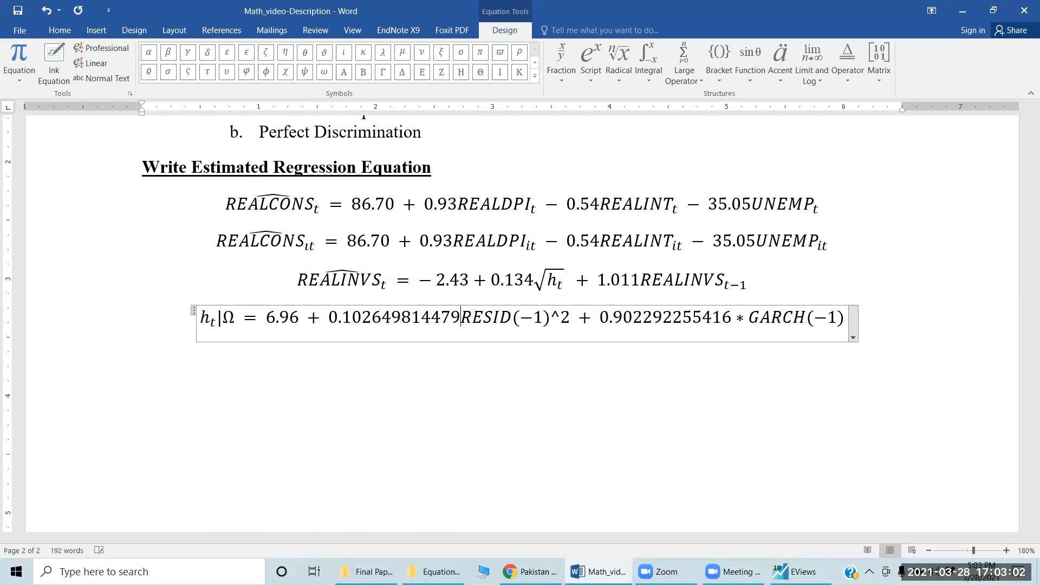
{"action": "key", "text": "BackSpace"}
{"action": "key", "text": "BackSpace"}
{"action": "key", "text": "BackSpace"}
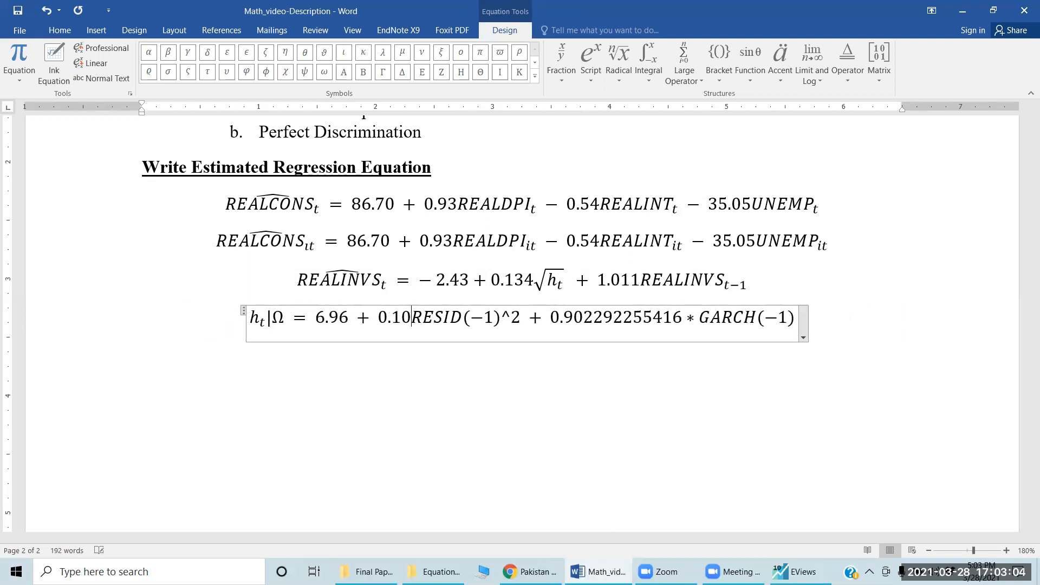
{"action": "type", "text": "3"}
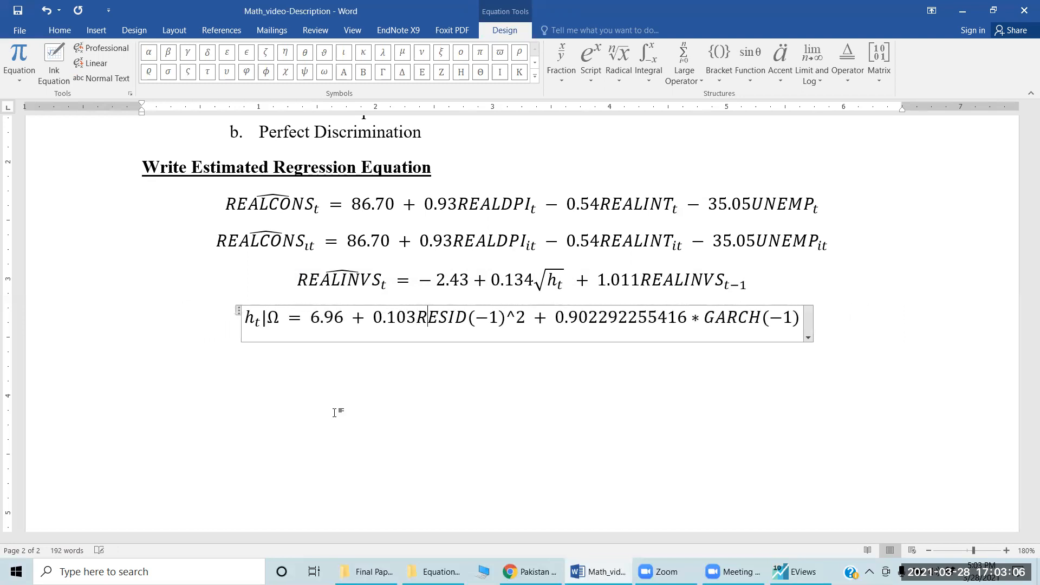
- Replace RESID(−1)^2 with the symbol μ carrying the subscript t−1 and the superscript 2
{"action": "key", "text": "Left"}
{"action": "type", "text": "\\mu"}
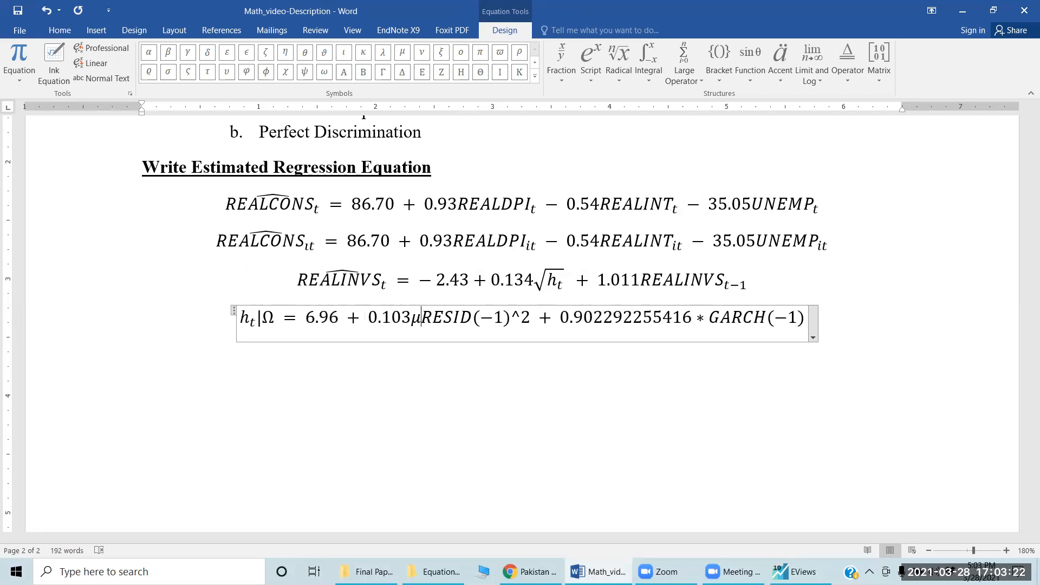
{"action": "type", "text": " _"}
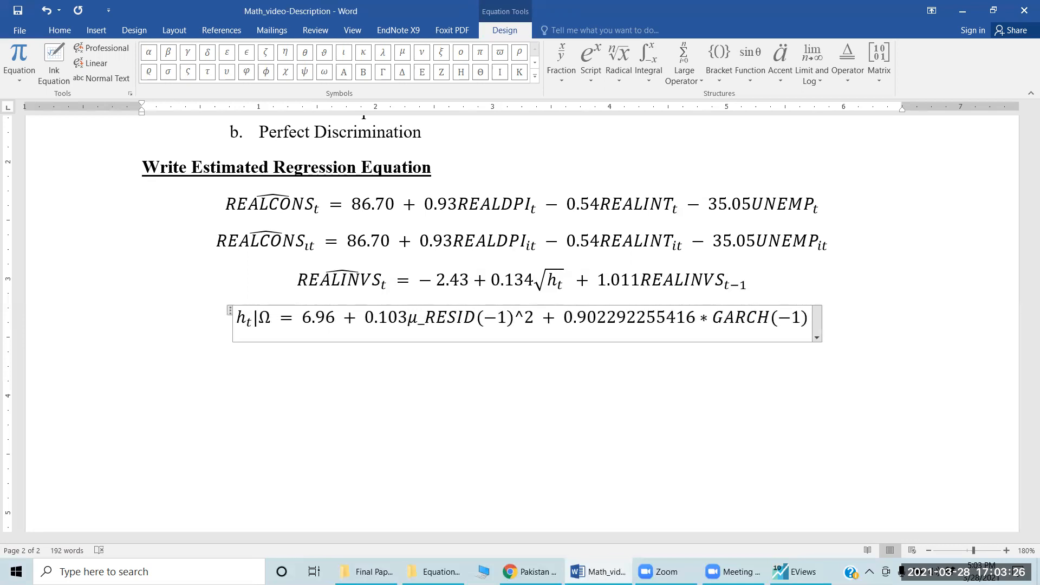
{"action": "type", "text": "("}
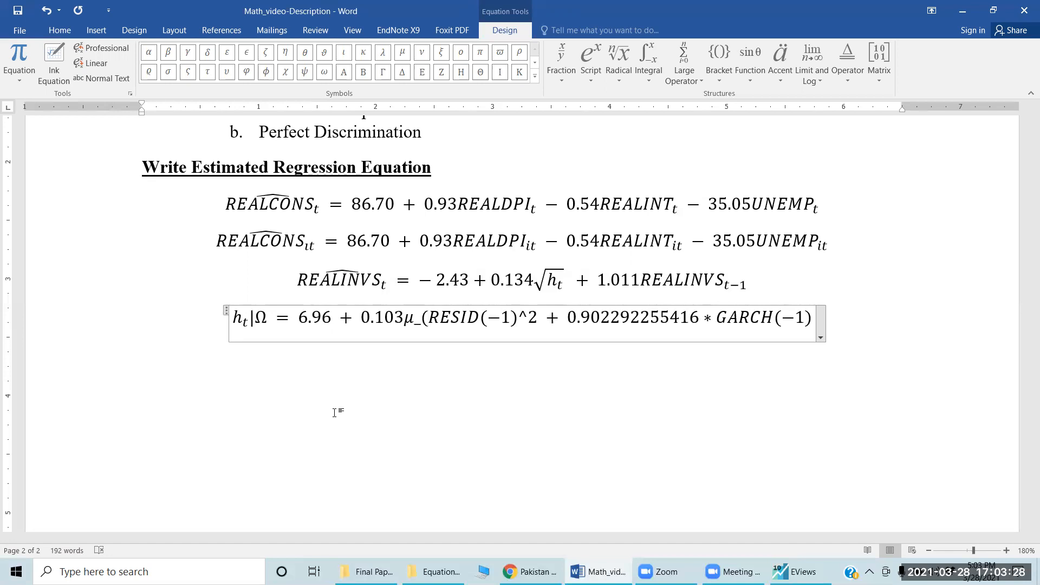
{"action": "type", "text": "t"}
{"action": "key", "text": "Delete"}
{"action": "key", "text": "Delete"}
{"action": "key", "text": "Delete"}
{"action": "key", "text": "Delete"}
{"action": "key", "text": "Delete"}
{"action": "key", "text": "Delete"}
{"action": "key", "text": "Right"}
{"action": "key", "text": "Right"}
{"action": "key", "text": "Right"}
{"action": "key", "text": "space"}
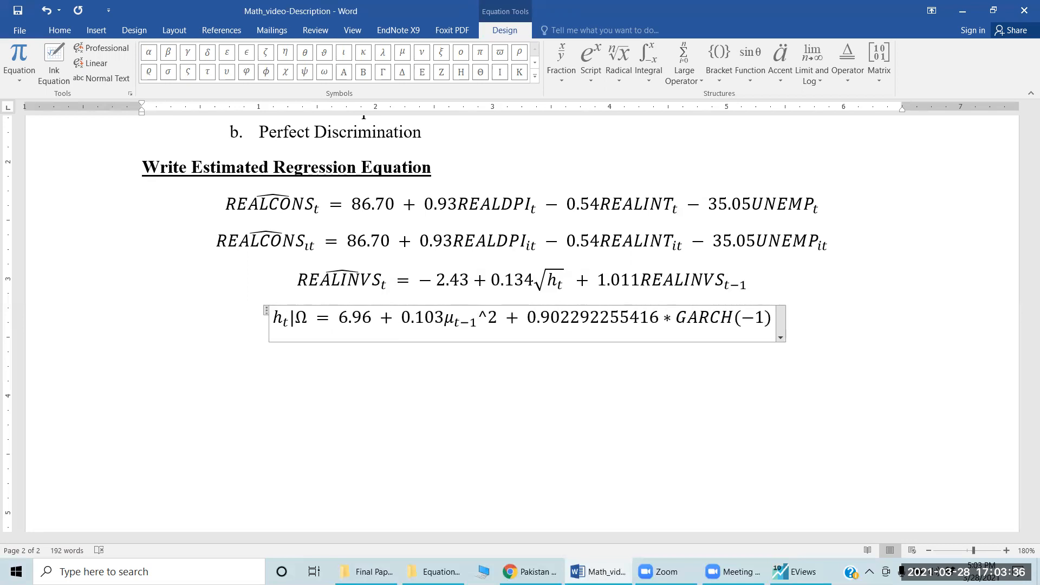
{"action": "key", "text": "Right"}
{"action": "key", "text": "Right"}
{"action": "key", "text": "space"}
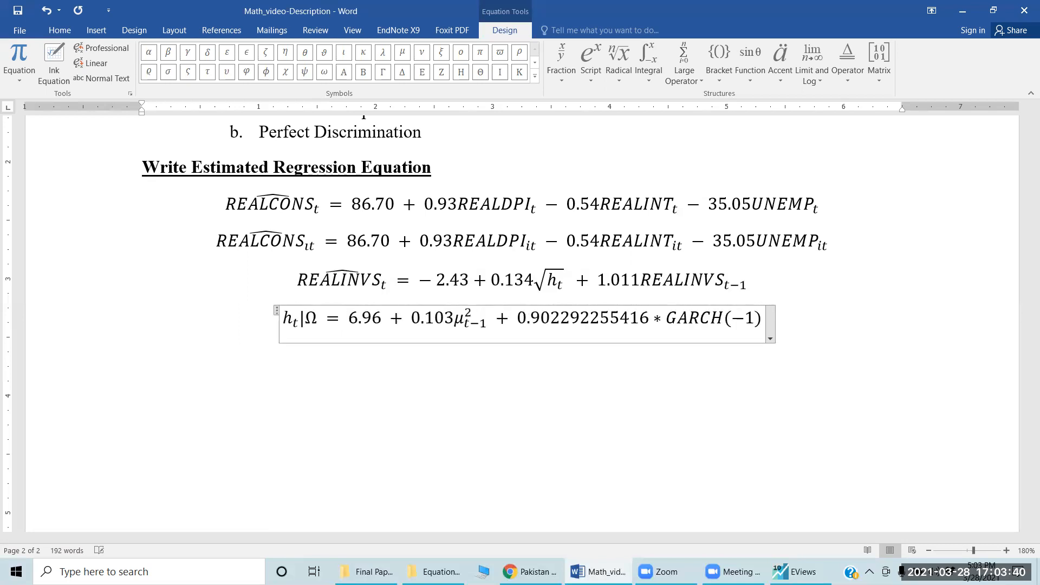
- Shorten the coefficient of the right-hand GARCH term to 0.902 and remove the asterisk after it
{"action": "key", "text": "Right"}
{"action": "key", "text": "Right"}
{"action": "key", "text": "Right"}
{"action": "key", "text": "shift+Right"}
{"action": "key", "text": "shift+Right"}
{"action": "key", "text": "shift+Right"}
{"action": "key", "text": "shift+Right"}
{"action": "key", "text": "shift+Right"}
{"action": "key", "text": "shift+Right"}
{"action": "key", "text": "shift+Right"}
{"action": "key", "text": "shift+Right"}
{"action": "key", "text": "shift+Right"}
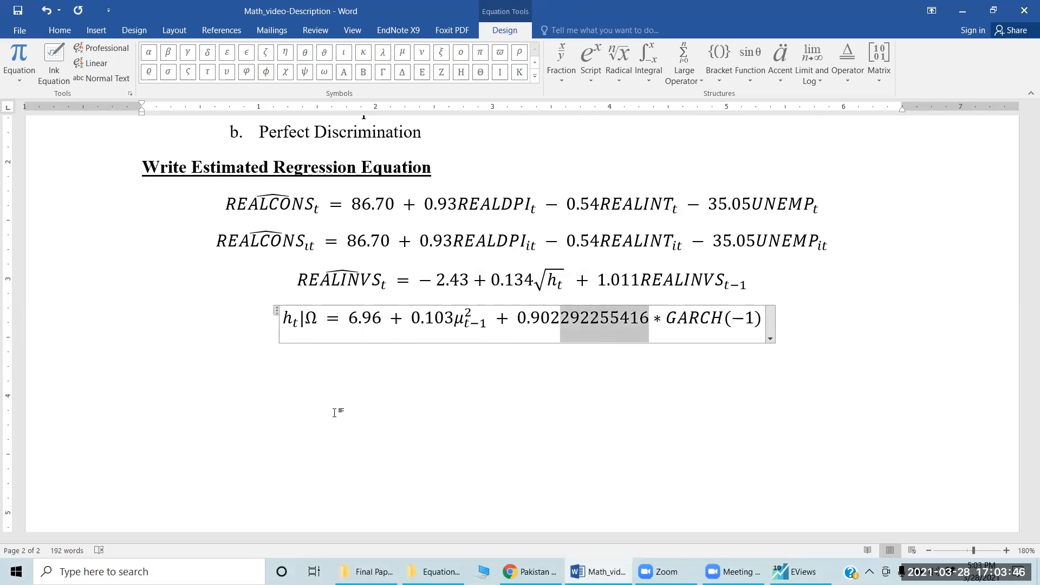
{"action": "key", "text": "shift+Right"}
{"action": "key", "text": "Delete"}
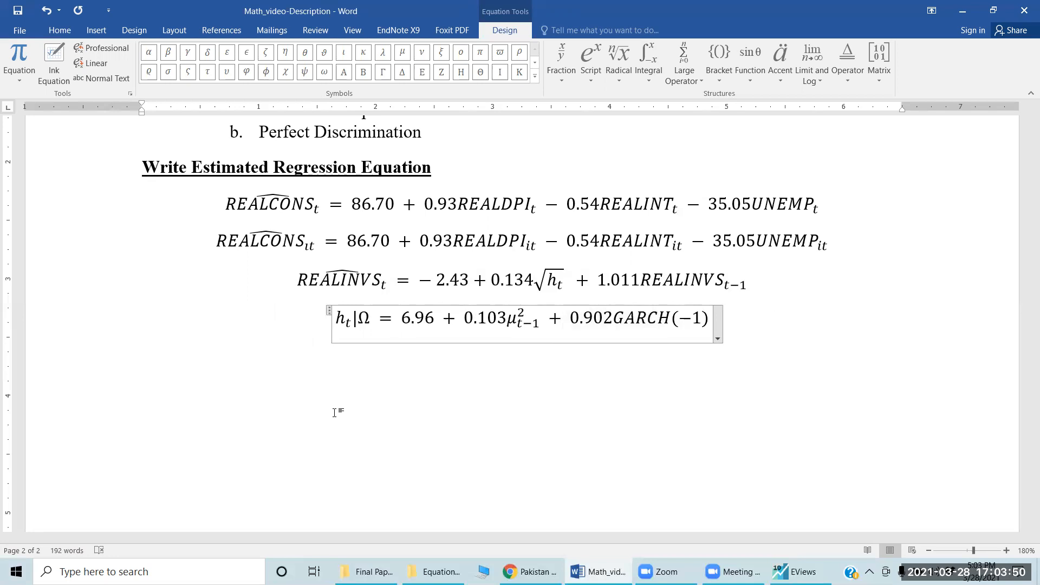
- Replace the right-hand GARCH(−1) with h and the subscript t−1
{"action": "type", "text": "h_"}
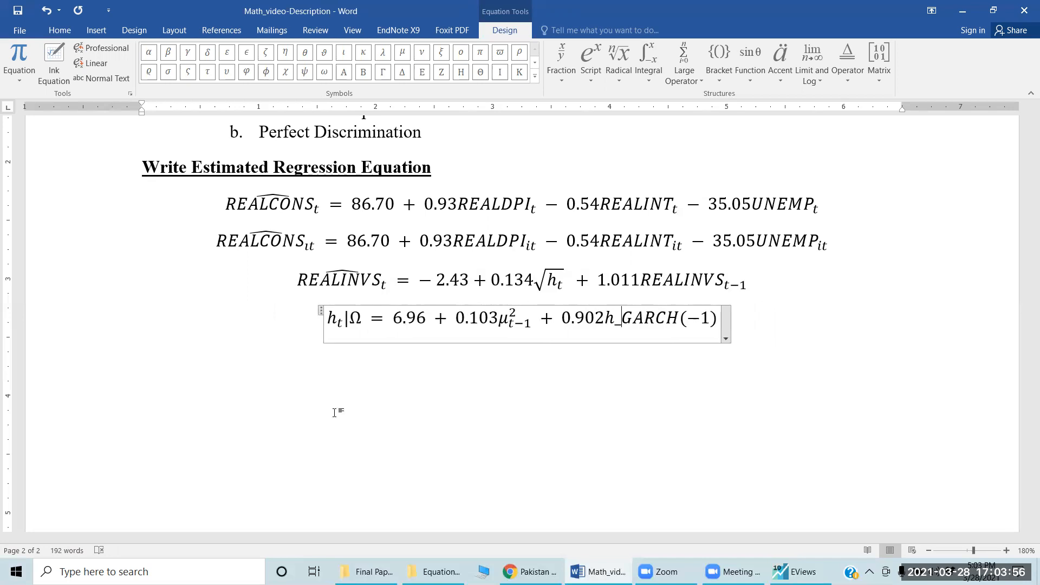
{"action": "type", "text": "(t"}
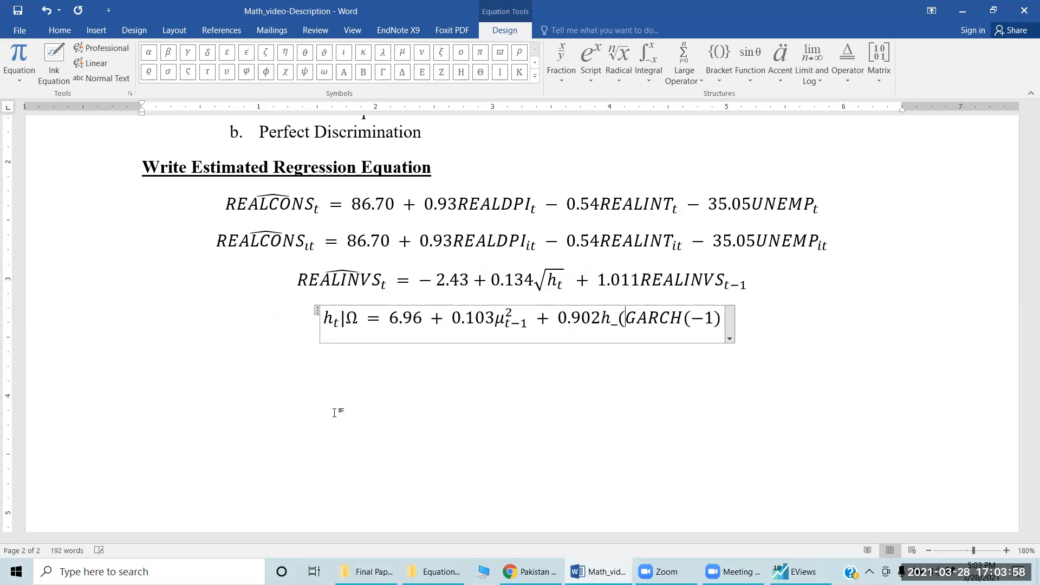
{"action": "key", "text": "Delete"}
{"action": "key", "text": "Delete"}
{"action": "key", "text": "Delete"}
{"action": "key", "text": "Delete"}
{"action": "key", "text": "Delete"}
{"action": "key", "text": "Delete"}
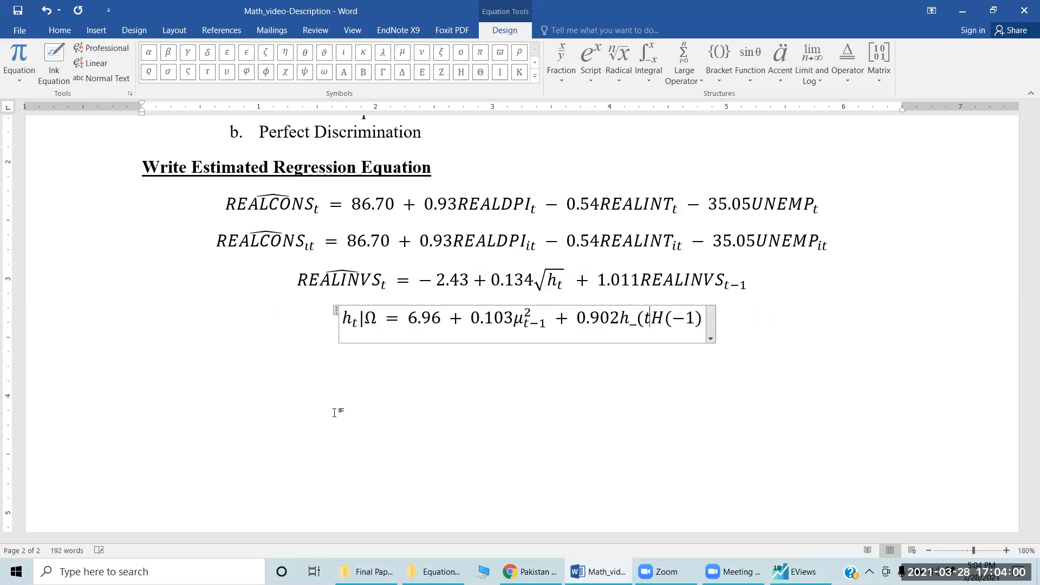
{"action": "key", "text": "Right"}
{"action": "key", "text": "Right"}
{"action": "key", "text": "Right"}
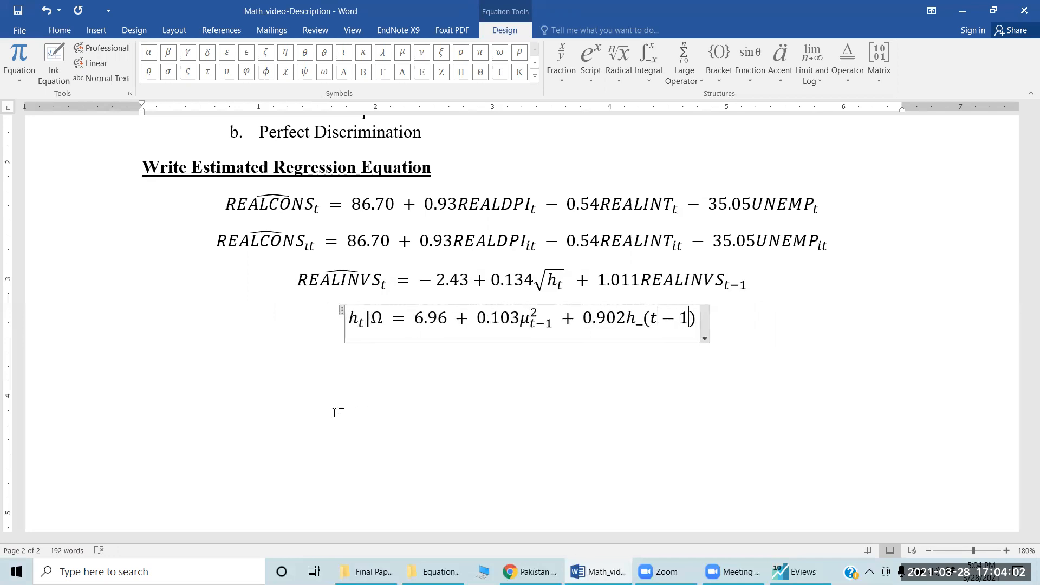
{"action": "key", "text": "space"}
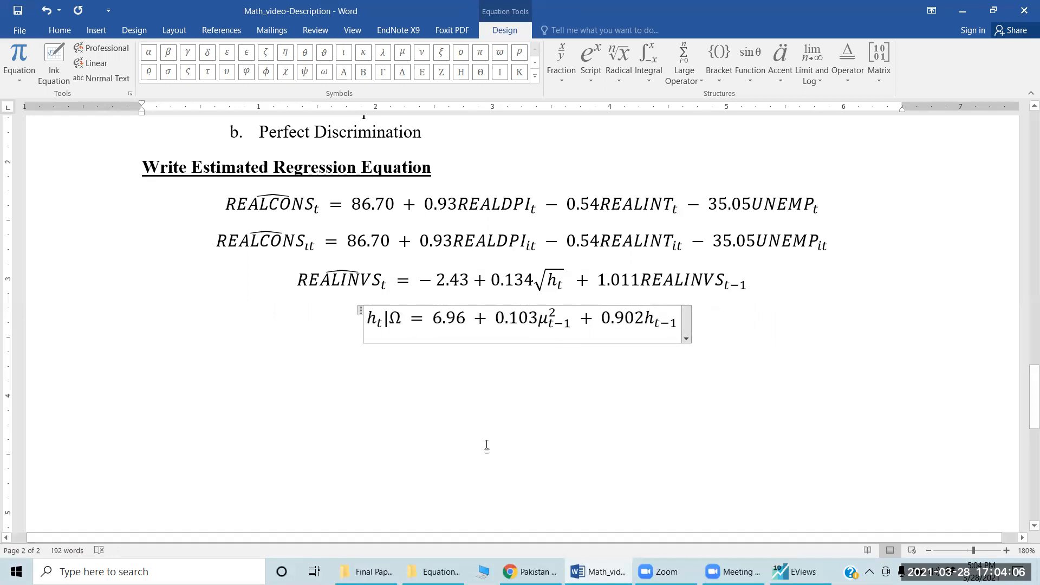
- Review the four estimated equations together with the Part-2 outline above them
{"action": "scroll", "coordinate": [554, 395], "scroll_direction": "up", "scroll_amount": 3}
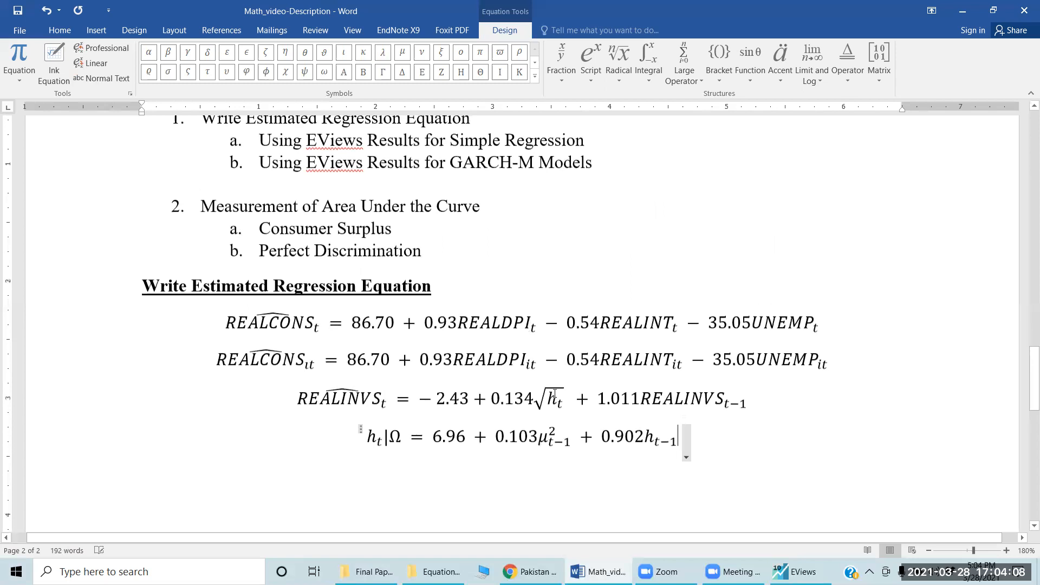
{"action": "scroll", "coordinate": [553, 395], "scroll_direction": "down", "scroll_amount": 2}
{"action": "scroll", "coordinate": [554, 395], "scroll_direction": "down", "scroll_amount": 1}
{"action": "scroll", "coordinate": [554, 393], "scroll_direction": "up", "scroll_amount": 2}
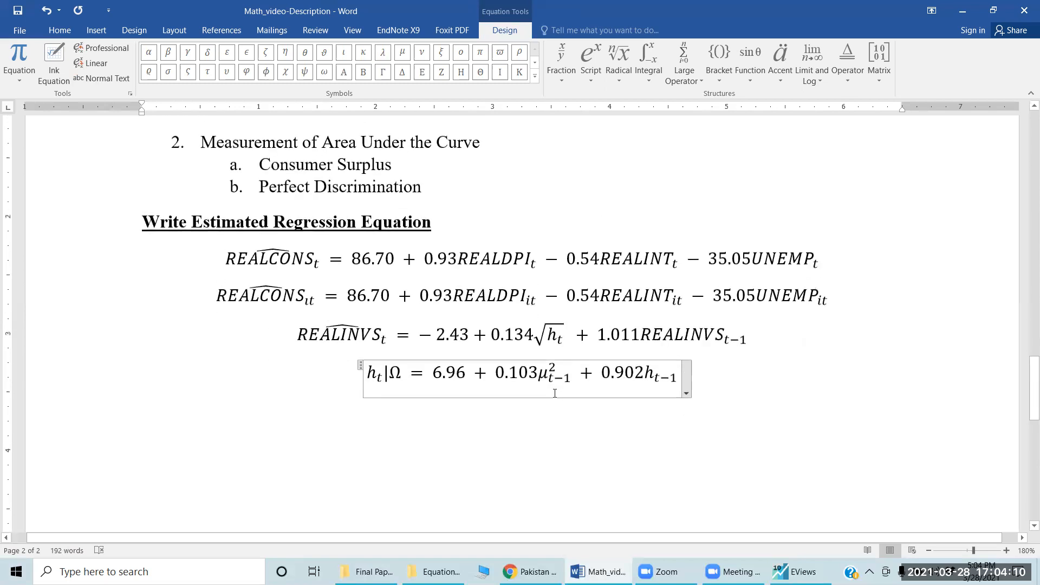
{"action": "scroll", "coordinate": [555, 393], "scroll_direction": "up", "scroll_amount": 2}
{"action": "scroll", "coordinate": [555, 393], "scroll_direction": "down", "scroll_amount": 4}
{"action": "scroll", "coordinate": [554, 394], "scroll_direction": "up", "scroll_amount": 3}
{"action": "scroll", "coordinate": [555, 393], "scroll_direction": "up", "scroll_amount": 2}
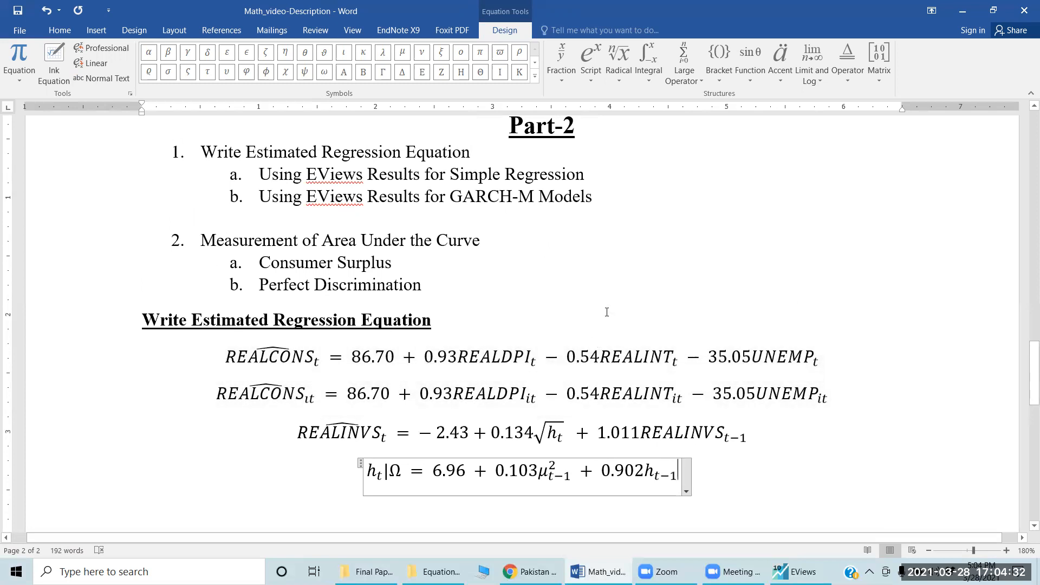
{"action": "scroll", "coordinate": [606, 312], "scroll_direction": "down", "scroll_amount": 2}
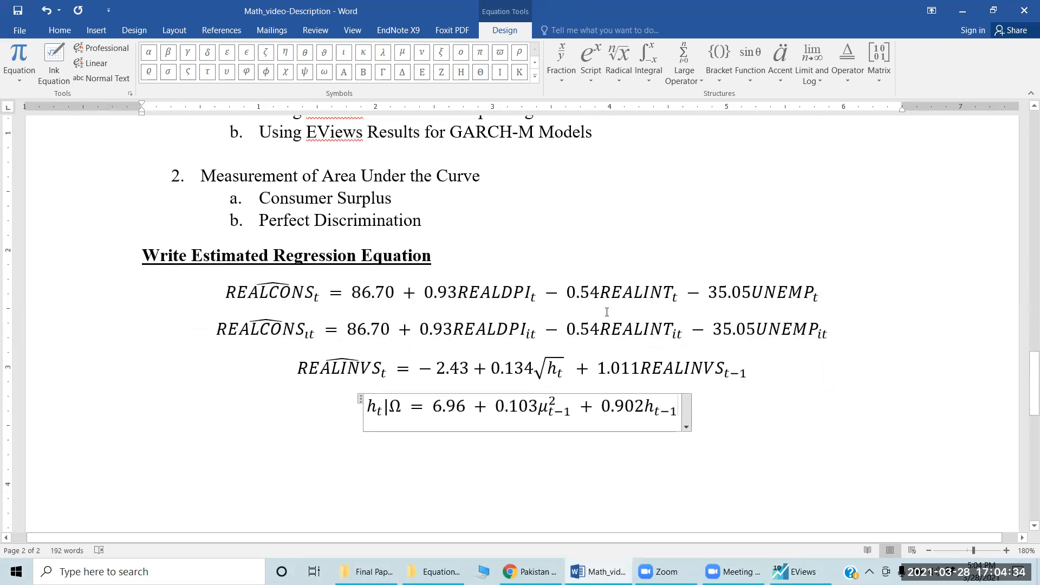